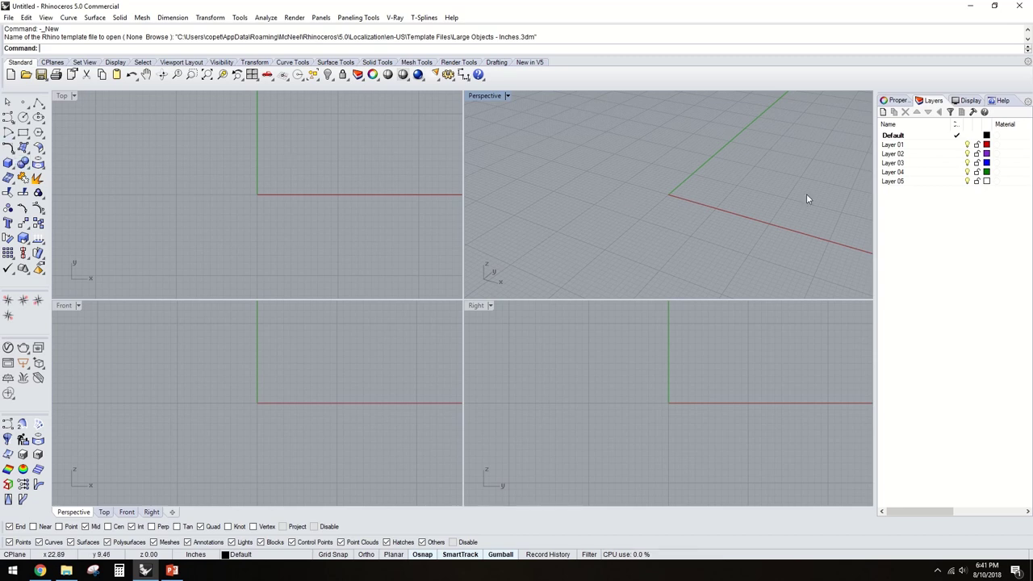
# - Make Layer 01 the current layer and rename it DOME
pyautogui.click(956, 144)
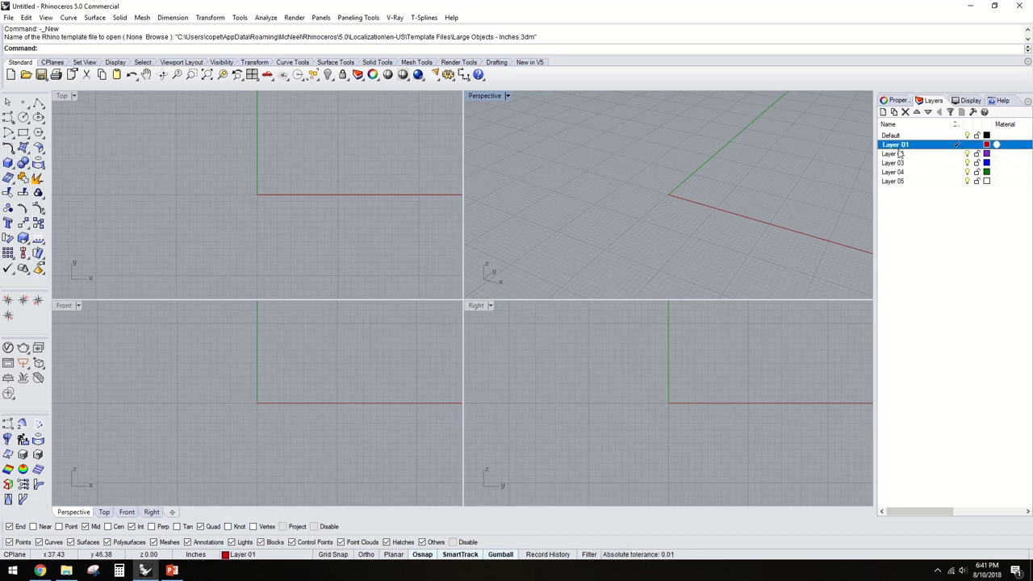
pyautogui.click(898, 149)
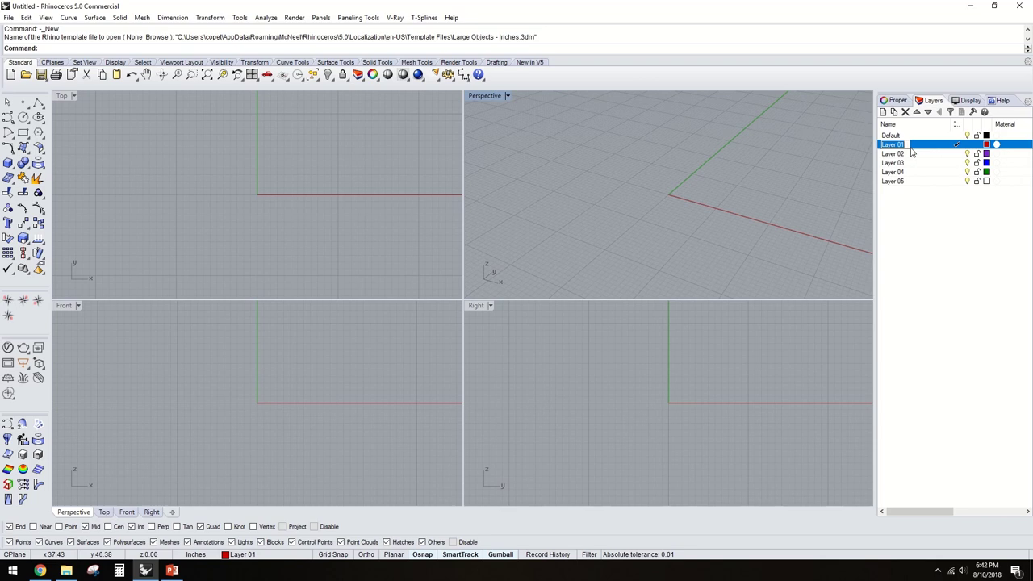
pyautogui.write('do')
pyautogui.write('DOME')
pyautogui.press('Return')
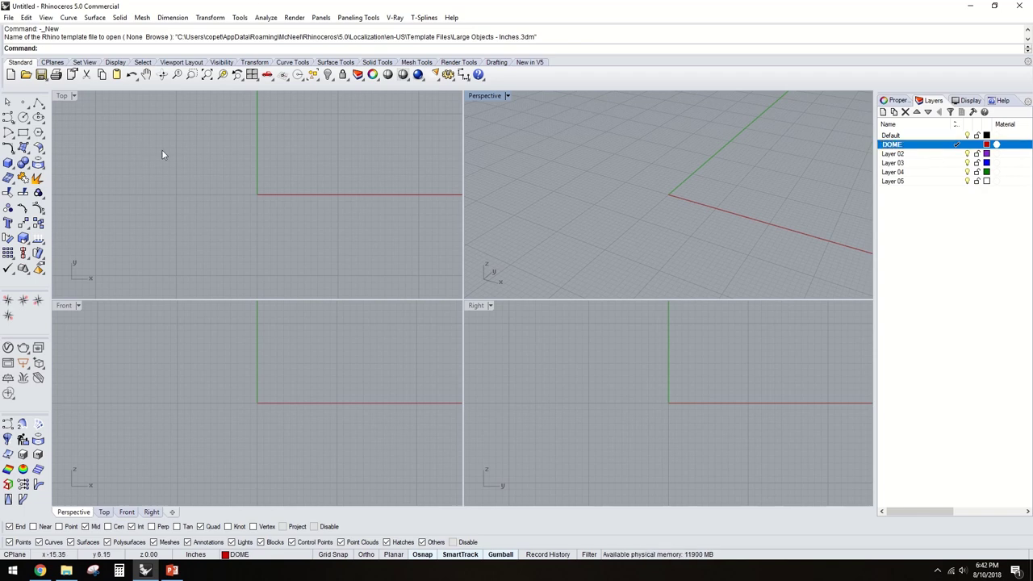
# - Create a sphere centred at the origin 0,0,0 with a radius of 20', with Ortho turned on
pyautogui.click(13, 169)
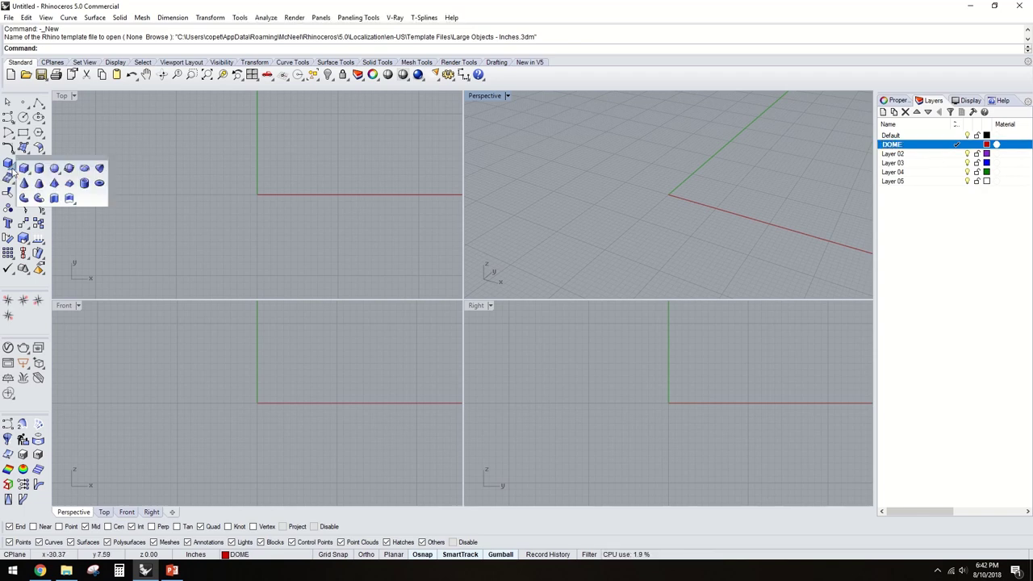
pyautogui.click(55, 168)
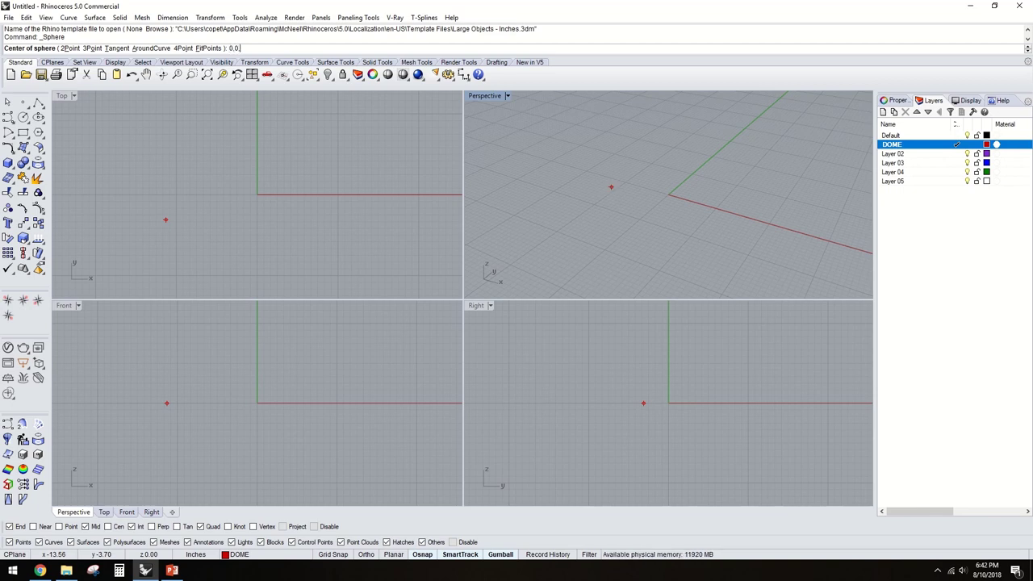
pyautogui.write('0')
pyautogui.press('Return')
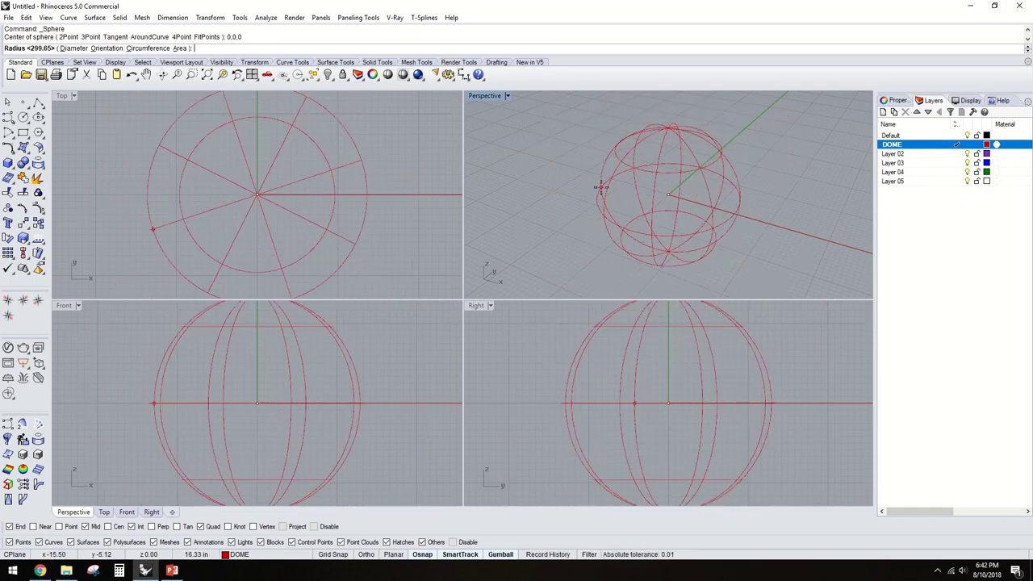
pyautogui.press('F8')
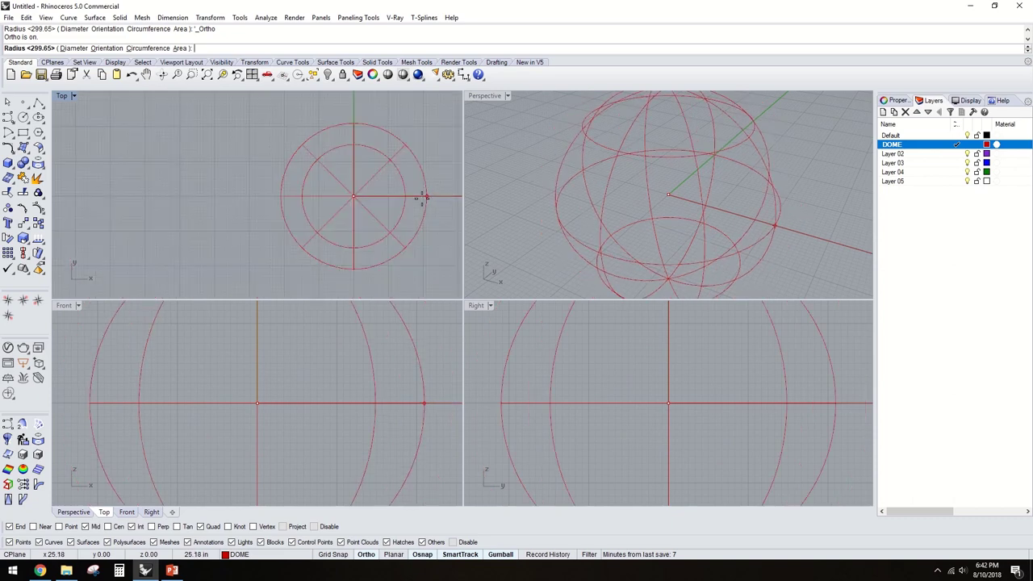
pyautogui.scroll(-3, 420, 198)
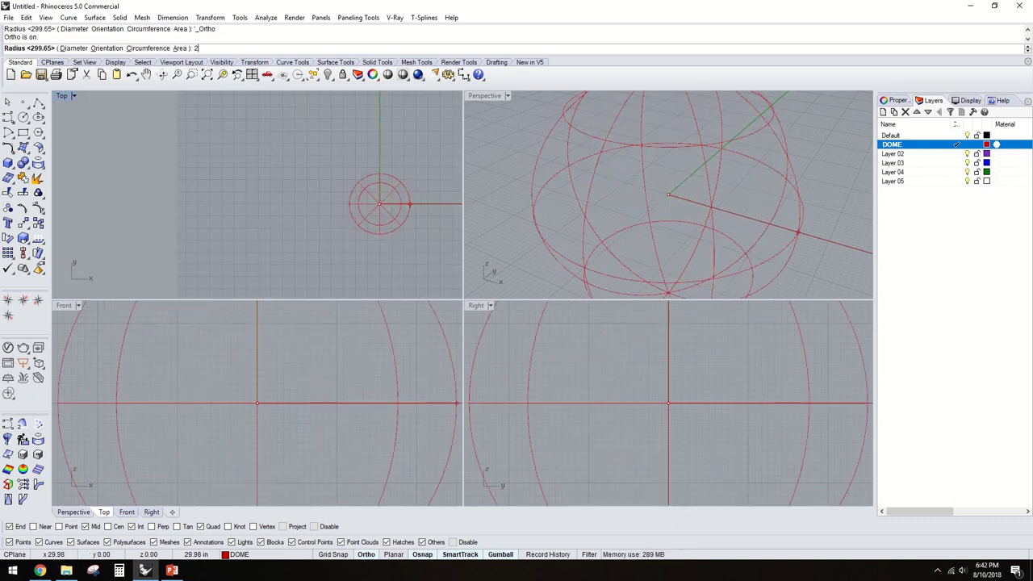
pyautogui.write("20'")
pyautogui.press('Return')
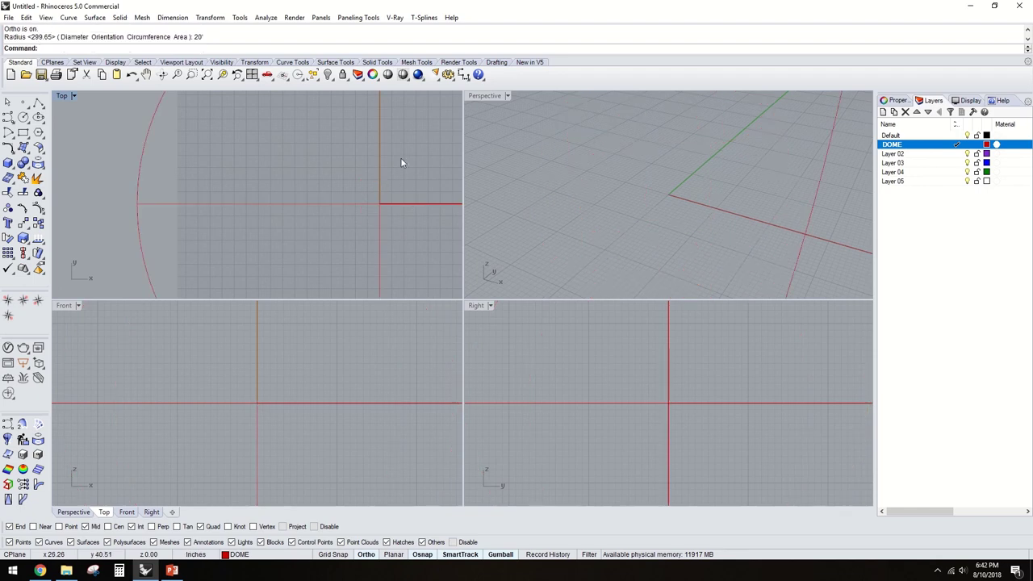
# - Maximize the Perspective viewport and set its display mode to Shaded
pyautogui.scroll(-5, 400, 161)
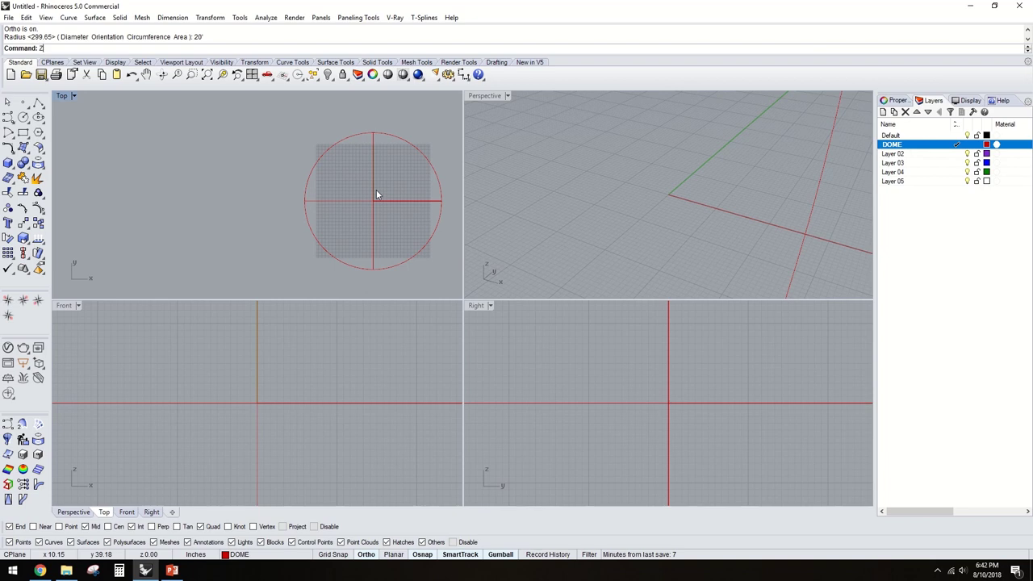
pyautogui.press('Return')
pyautogui.write('A')
pyautogui.press('Return')
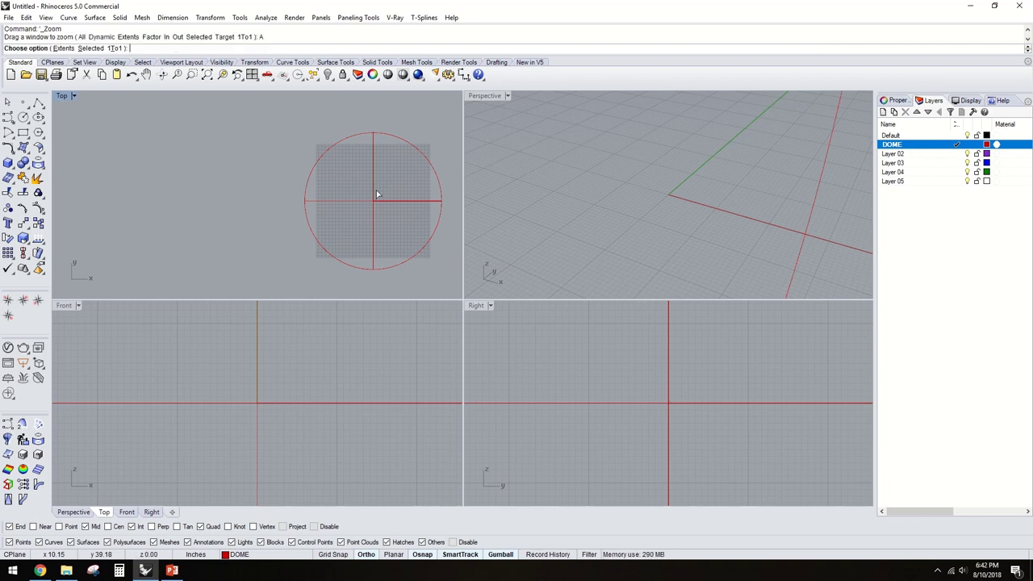
pyautogui.write('E')
pyautogui.press('Return')
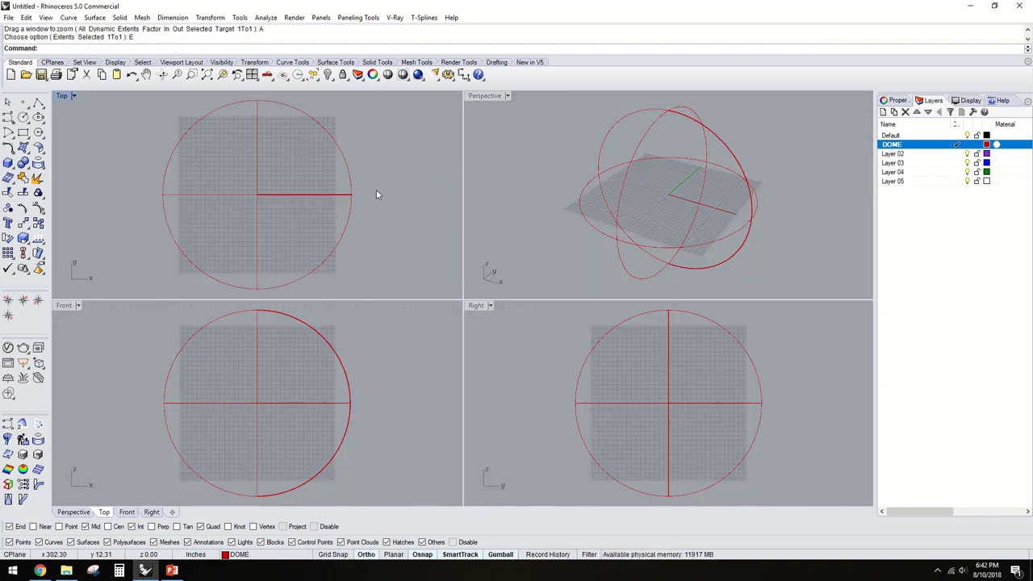
pyautogui.moveTo(529, 245); pyautogui.dragTo(526, 162, button='right')
pyautogui.doubleClick(484, 96)
pyautogui.click(526, 162)
pyautogui.moveTo(641, 245); pyautogui.dragTo(574, 218, button='right')
pyautogui.press('Escape')
pyautogui.click(94, 96)
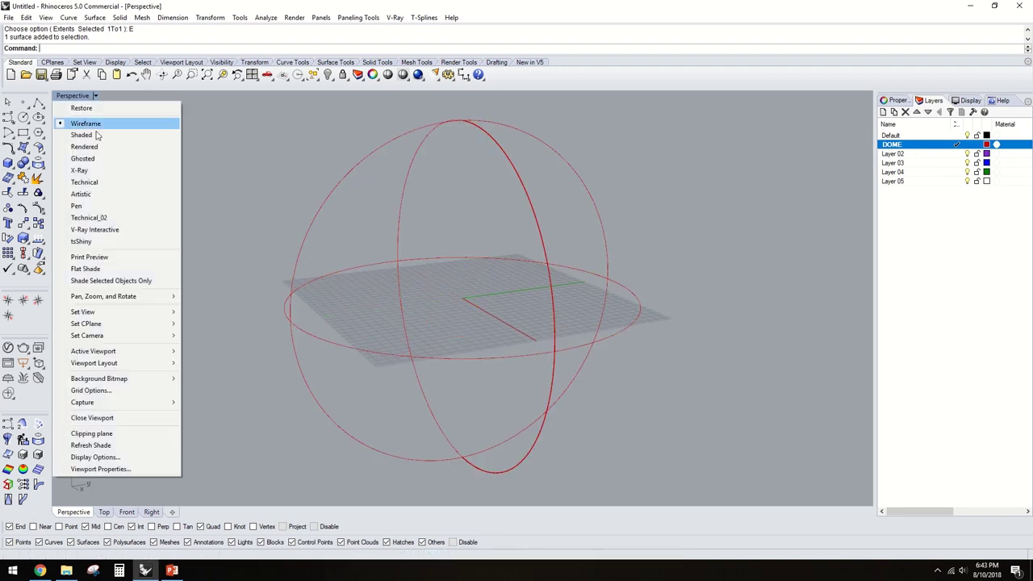
pyautogui.click(89, 135)
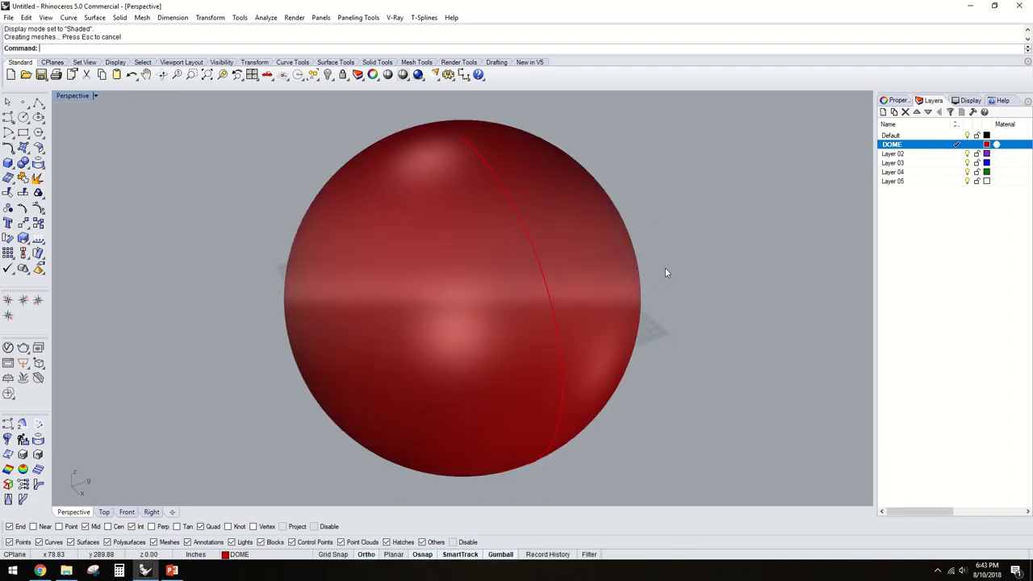
# - Create a solid bounding box around the sphere using the World coordinate system
pyautogui.scroll(-5, 669, 258)
pyautogui.scroll(8, 650, 262)
pyautogui.moveTo(696, 209); pyautogui.dragTo(650, 274, button='right')
pyautogui.click(621, 266)
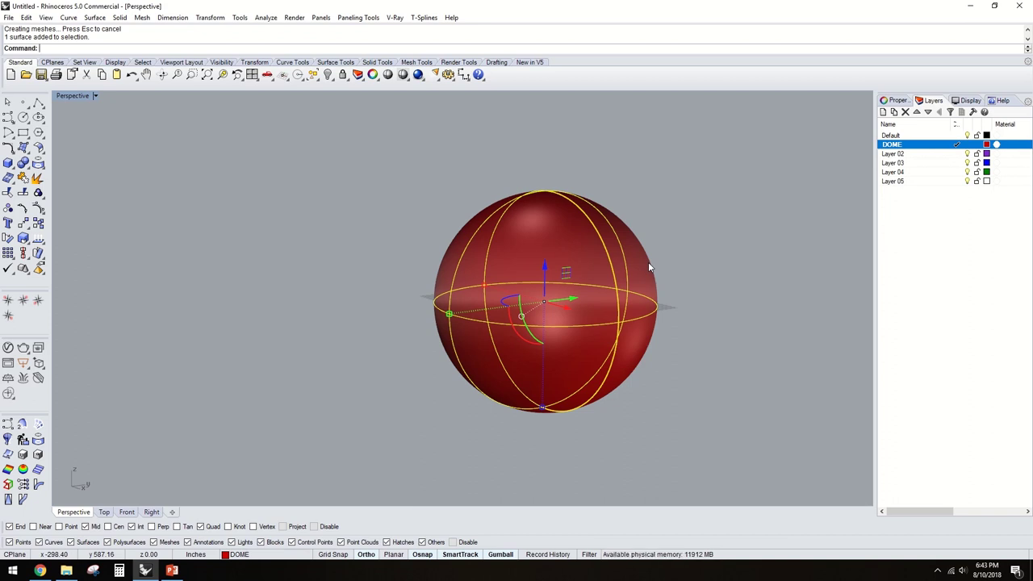
pyautogui.write('BoundingBox')
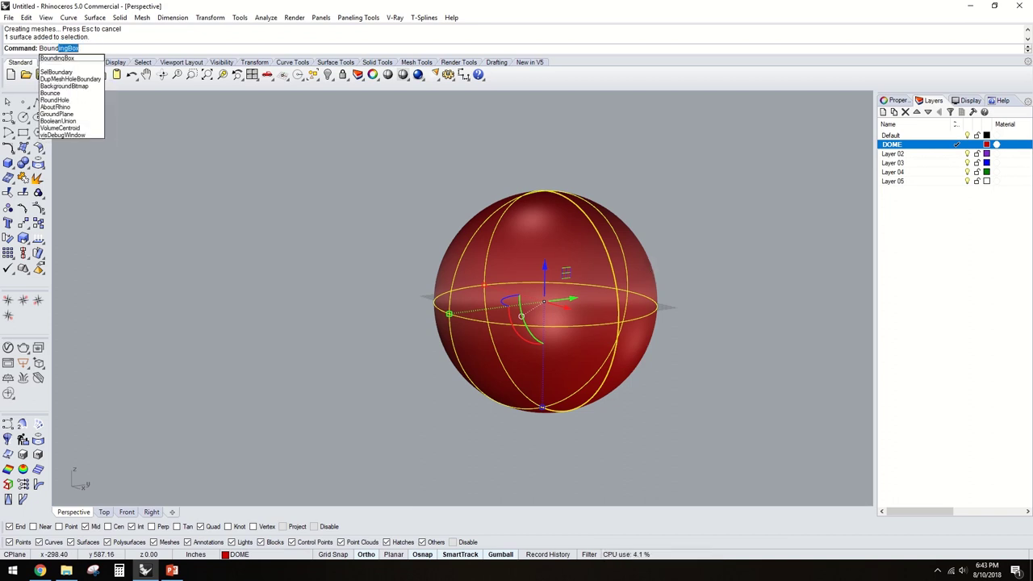
pyautogui.press('Return')
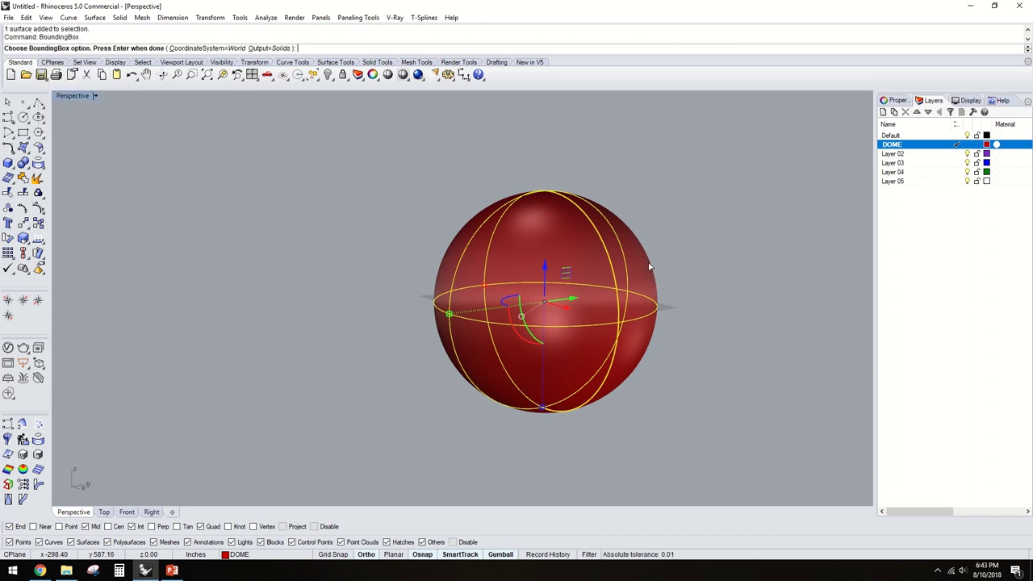
pyautogui.press('Return')
# - Move the bounding box straight down from its top corner to the midpoint of the vertical edge, level with the sphere's equator
pyautogui.click(700, 213)
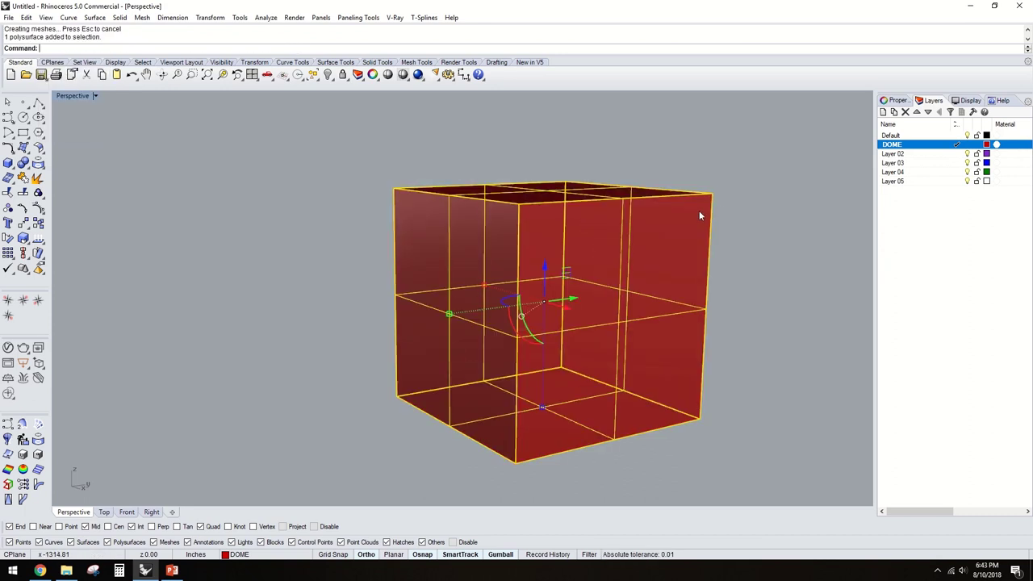
pyautogui.write('m')
pyautogui.press('Return')
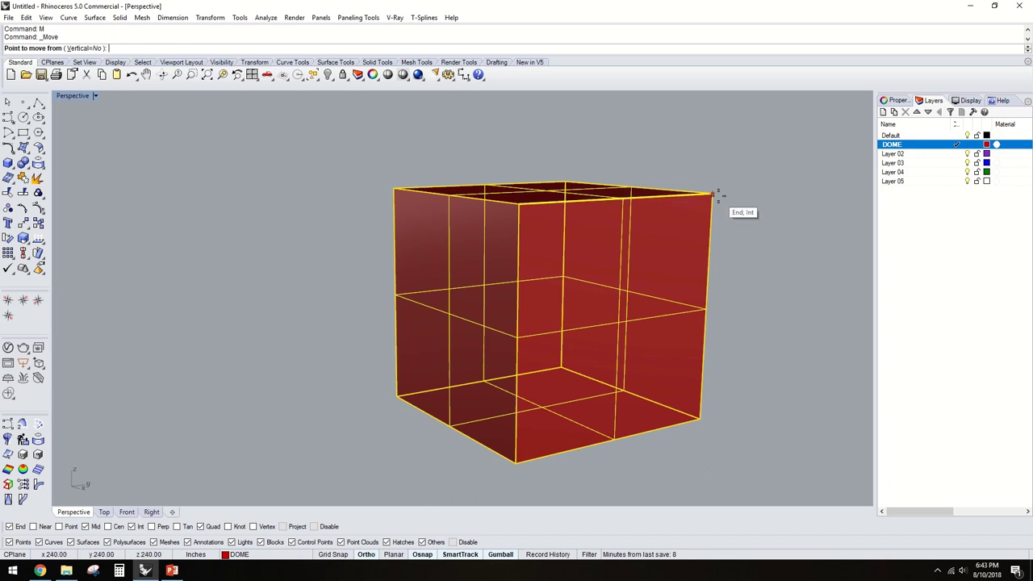
pyautogui.click(712, 194)
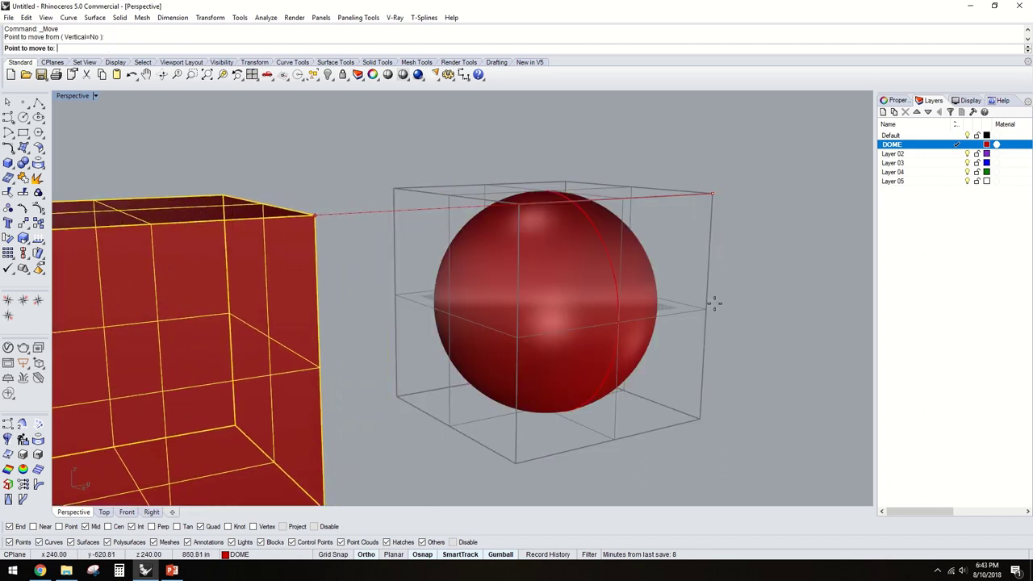
pyautogui.click(710, 309)
pyautogui.press('Escape')
# - Subtract the box from the sphere with Boolean Difference, with DeleteInput set to No, and delete the leftover box
pyautogui.moveTo(678, 250); pyautogui.dragTo(723, 272, button='right')
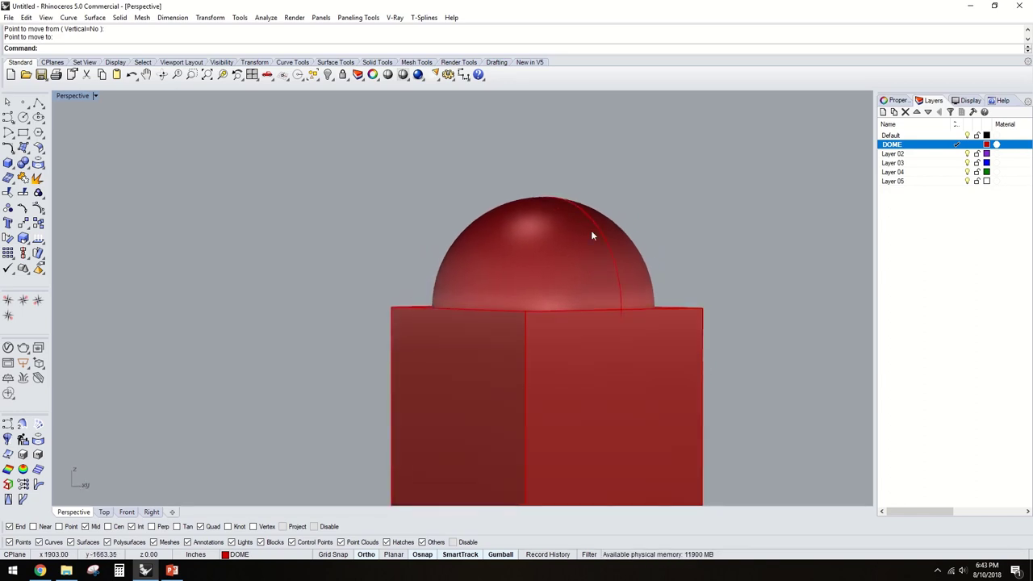
pyautogui.click(630, 258)
pyautogui.moveTo(645, 272); pyautogui.dragTo(733, 310, button='right')
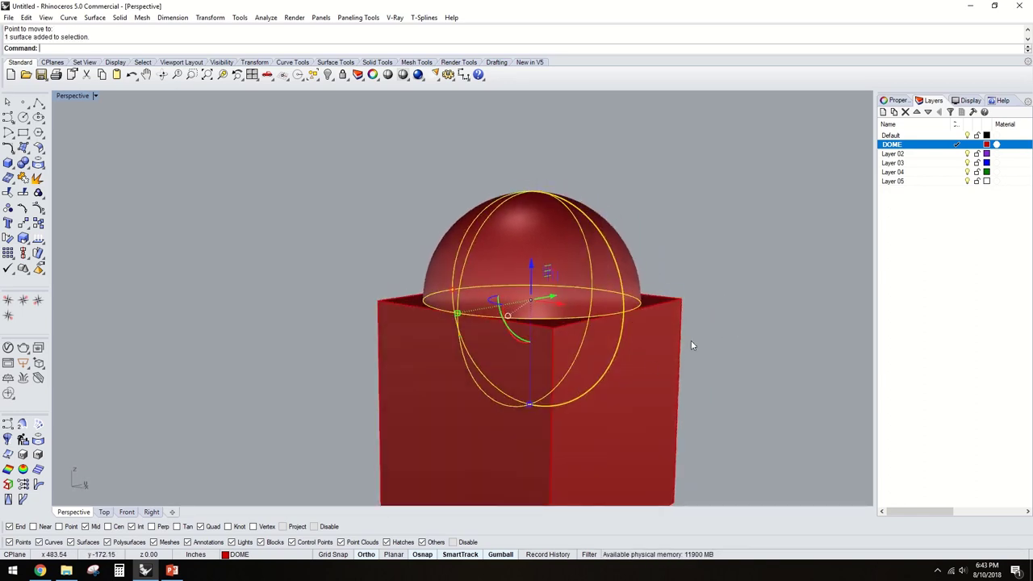
pyautogui.moveTo(691, 340); pyautogui.dragTo(710, 370, button='right')
pyautogui.press('Escape')
pyautogui.click(619, 287)
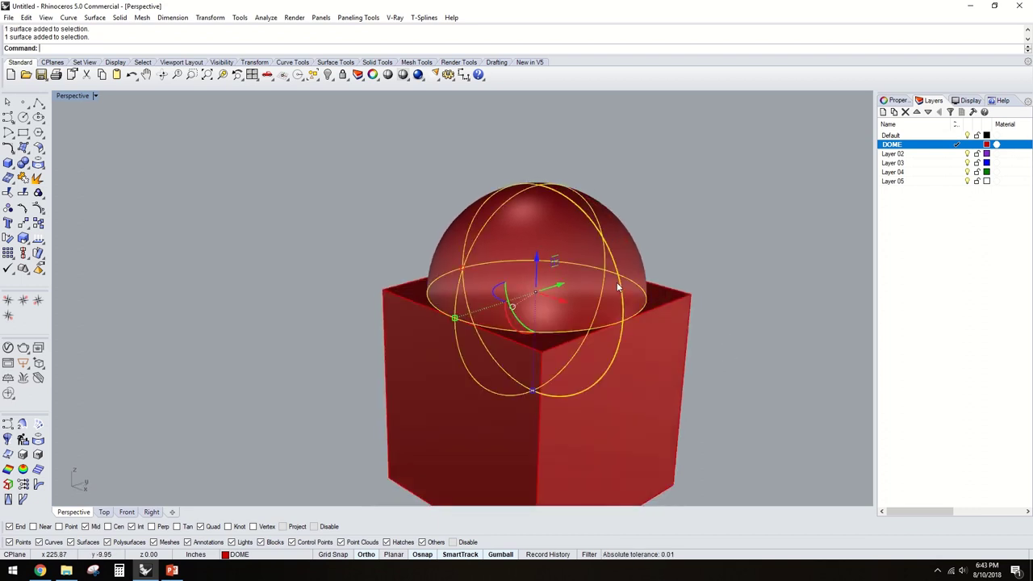
pyautogui.write('BD')
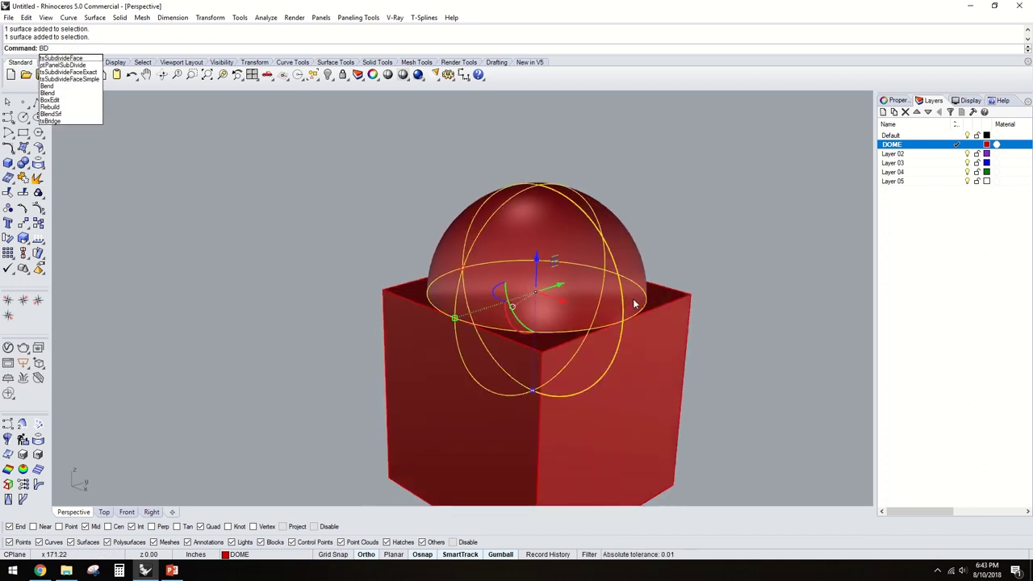
pyautogui.press('Return')
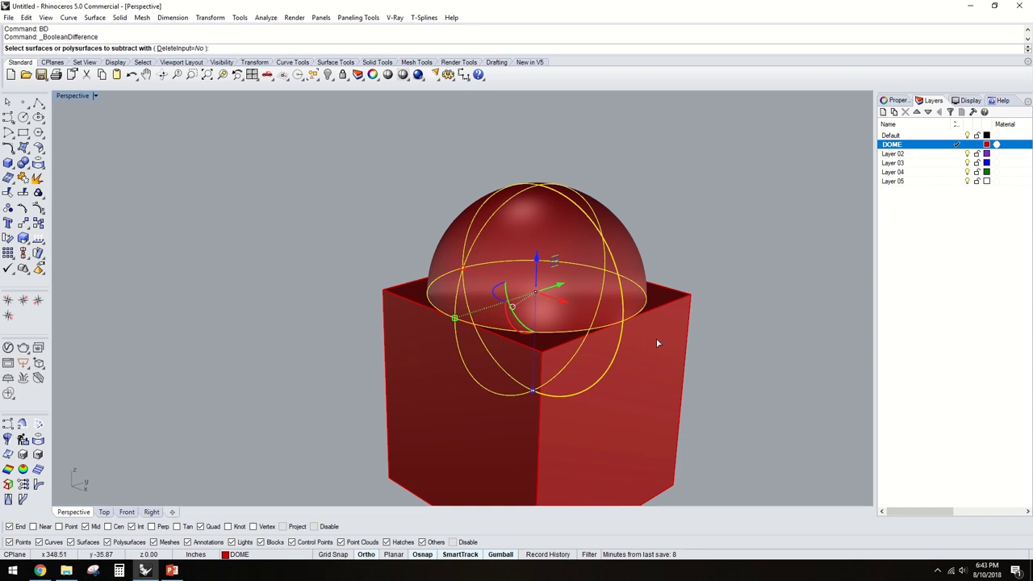
pyautogui.click(657, 342)
pyautogui.press('Return')
pyautogui.click(655, 338)
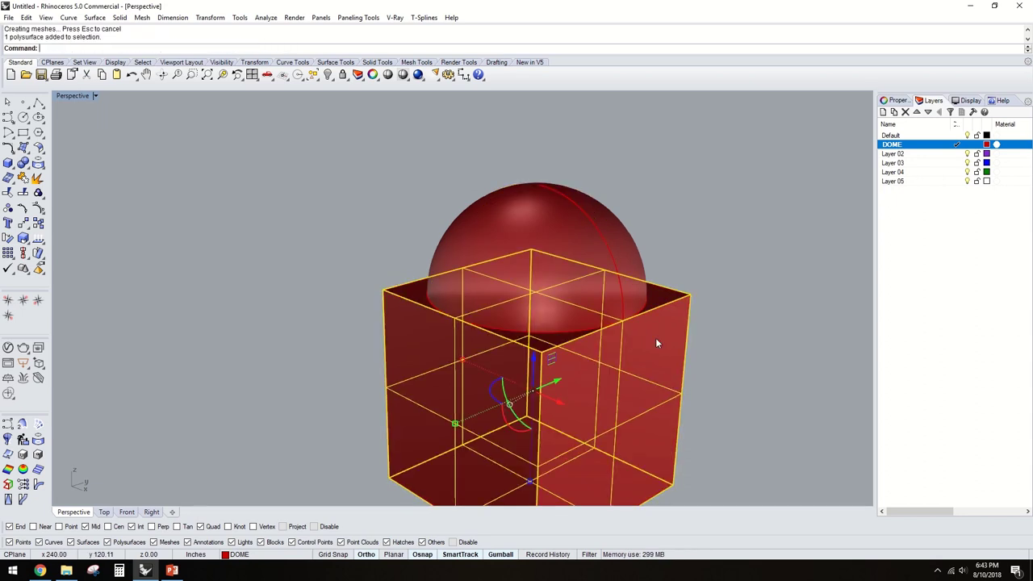
pyautogui.press('Delete')
# - Explode the half-sphere polysurface into its separate surfaces
pyautogui.moveTo(688, 337)
pyautogui.mouseDown(button='right')
pyautogui.moveTo(720, 254)
pyautogui.moveTo(692, 328)
pyautogui.moveTo(579, 334)
pyautogui.moveTo(692, 328)
pyautogui.moveTo(682, 324)
pyautogui.mouseUp(button='right')
pyautogui.scroll(5, 613, 291)
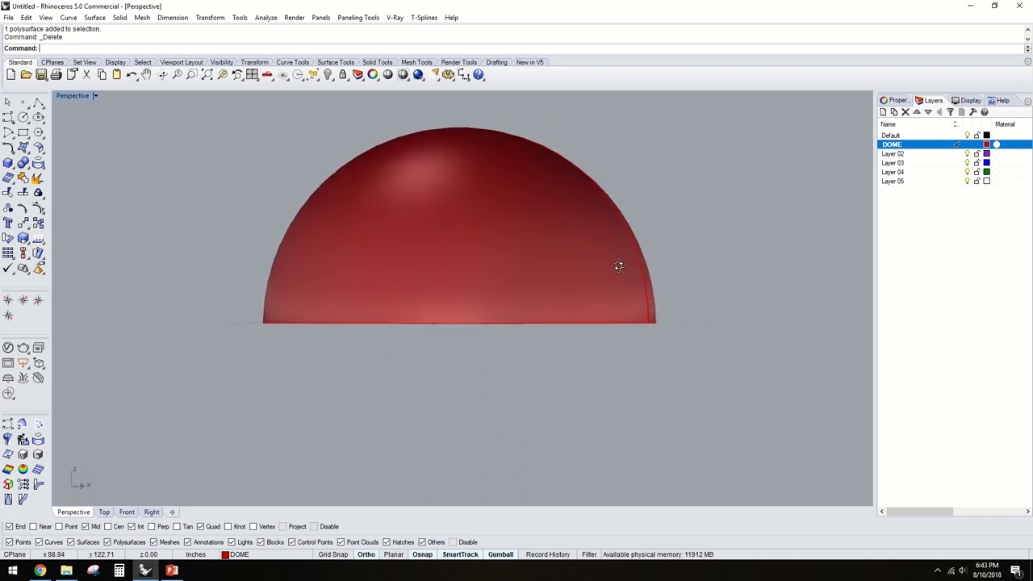
pyautogui.moveTo(618, 267); pyautogui.dragTo(608, 296, button='right')
pyautogui.scroll(-5, 444, 234)
pyautogui.scroll(7, 438, 189)
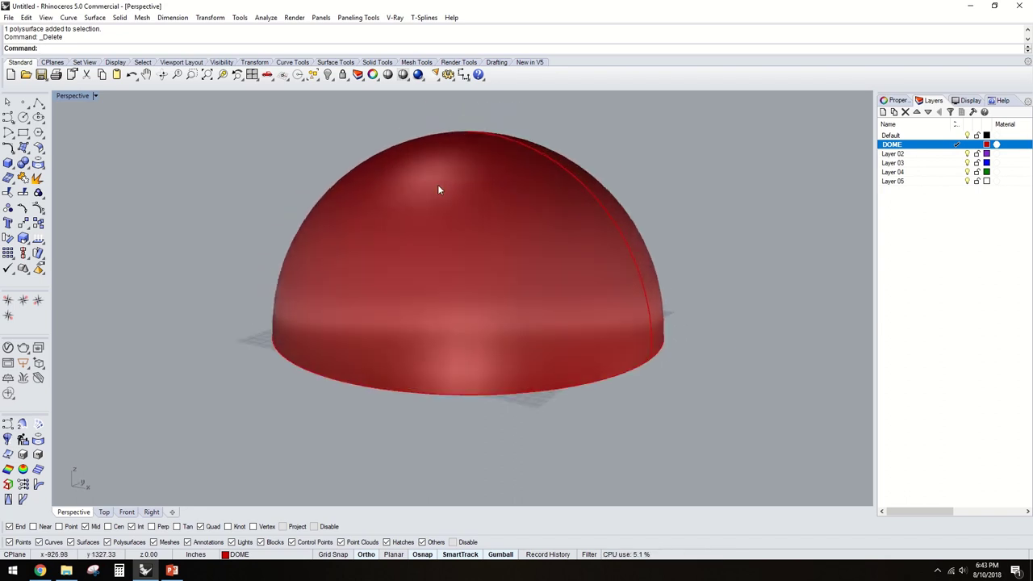
pyautogui.moveTo(438, 242)
pyautogui.mouseDown(button='right')
pyautogui.moveTo(466, 191)
pyautogui.moveTo(447, 254)
pyautogui.mouseUp(button='right')
pyautogui.click(448, 255)
pyautogui.write('Explo')
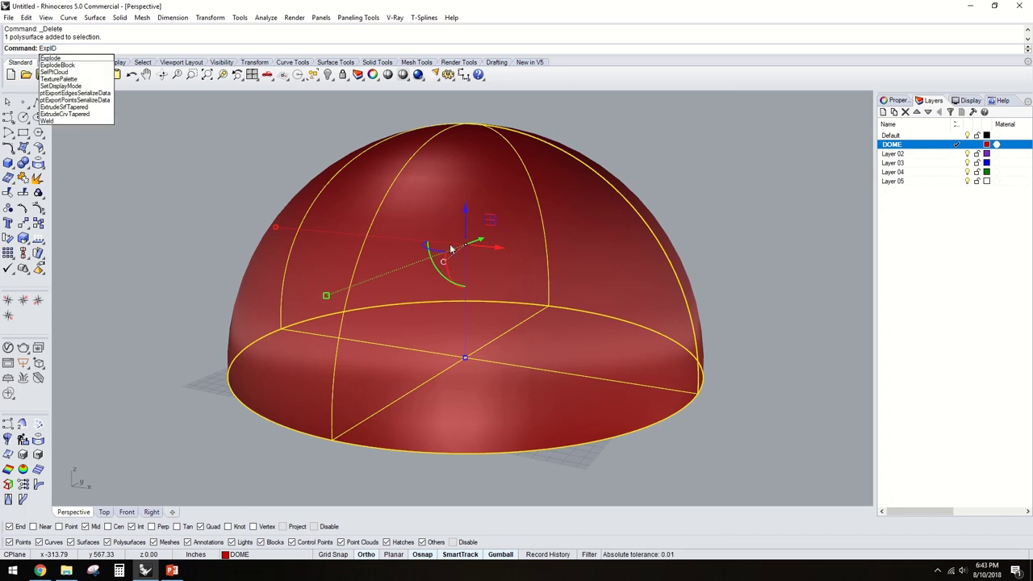
pyautogui.press('BackSpace')
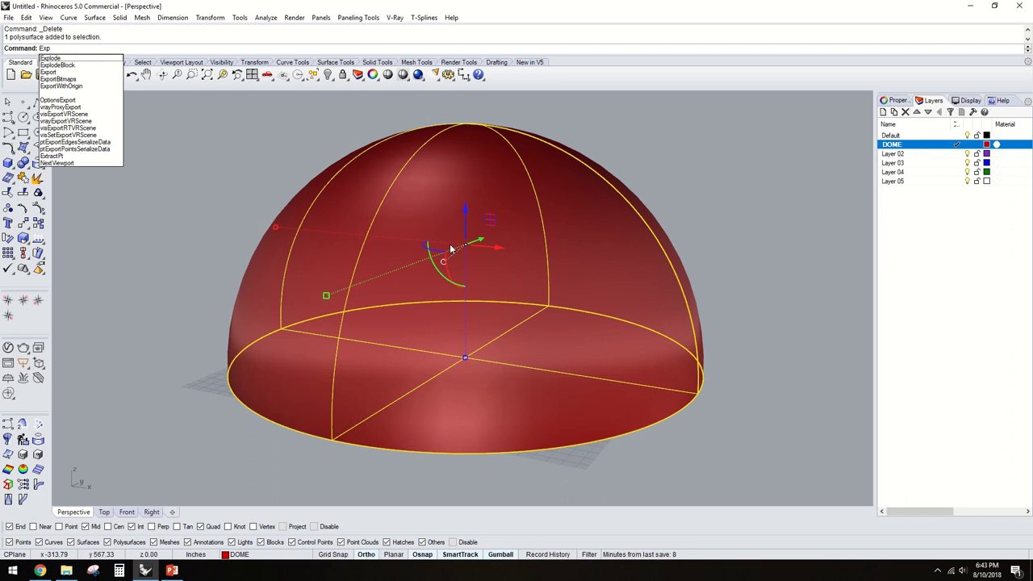
pyautogui.write('lode')
pyautogui.press('Return')
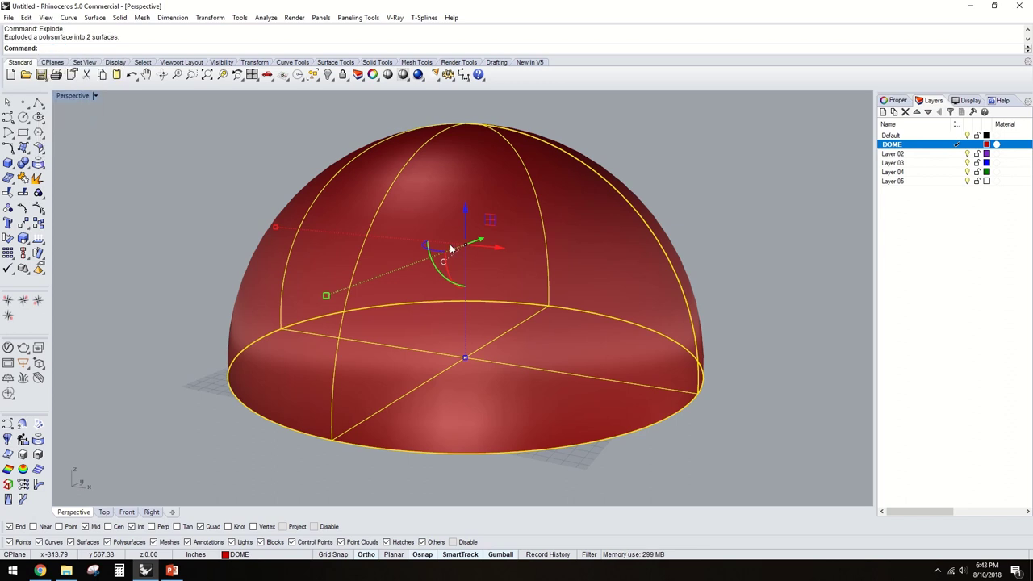
# - Delete the flat circular base surface, keeping only the curved dome shell
pyautogui.click(714, 252)
pyautogui.moveTo(670, 395); pyautogui.dragTo(645, 291, button='right')
pyautogui.click(573, 368)
pyautogui.scroll(-4, 573, 368)
pyautogui.moveTo(573, 368); pyautogui.dragTo(581, 257, button='right')
pyautogui.press('Delete')
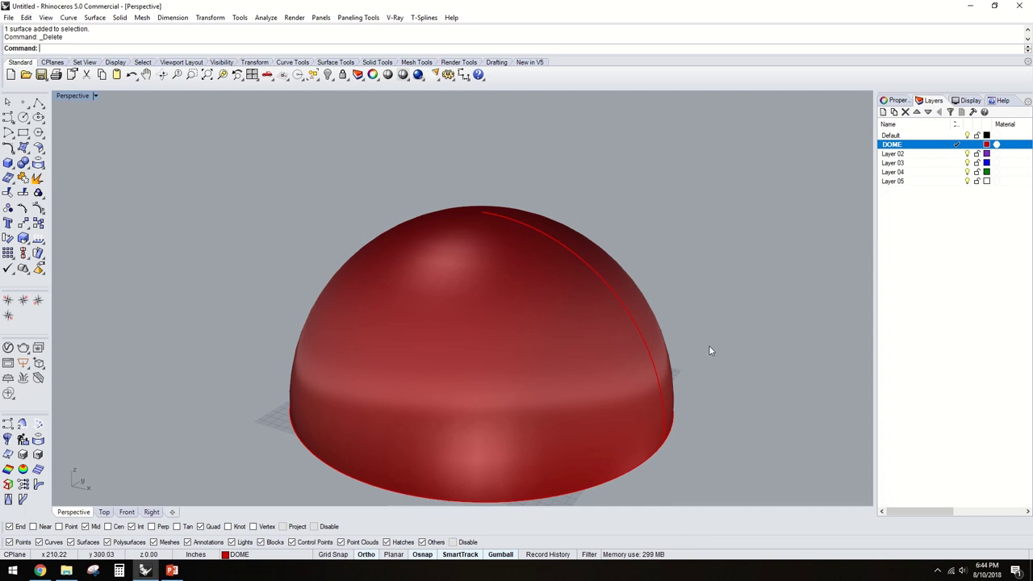
# - Make Layer 02 the current layer and rename it POINTS
pyautogui.scroll(-2, 710, 350)
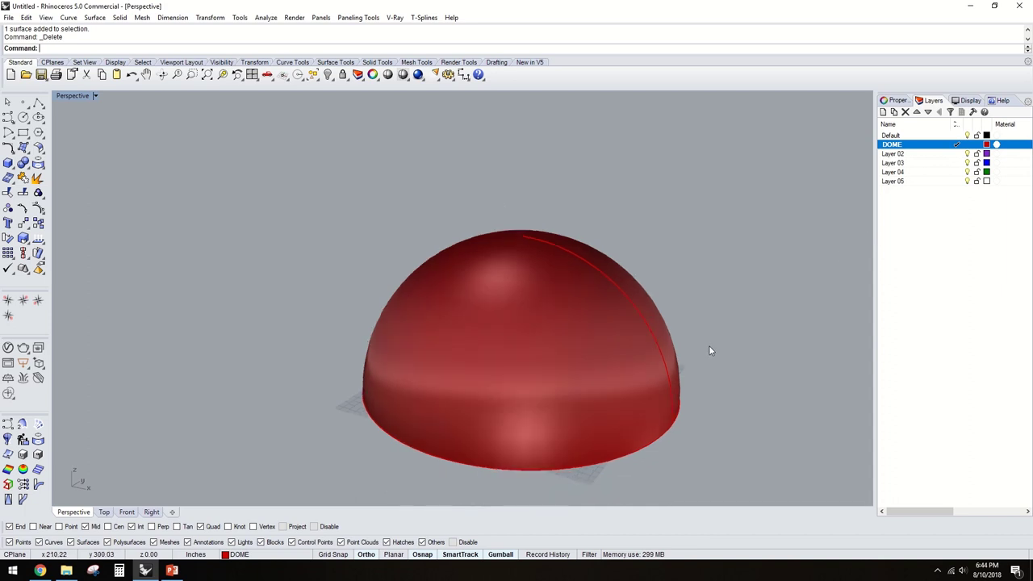
pyautogui.scroll(3, 708, 383)
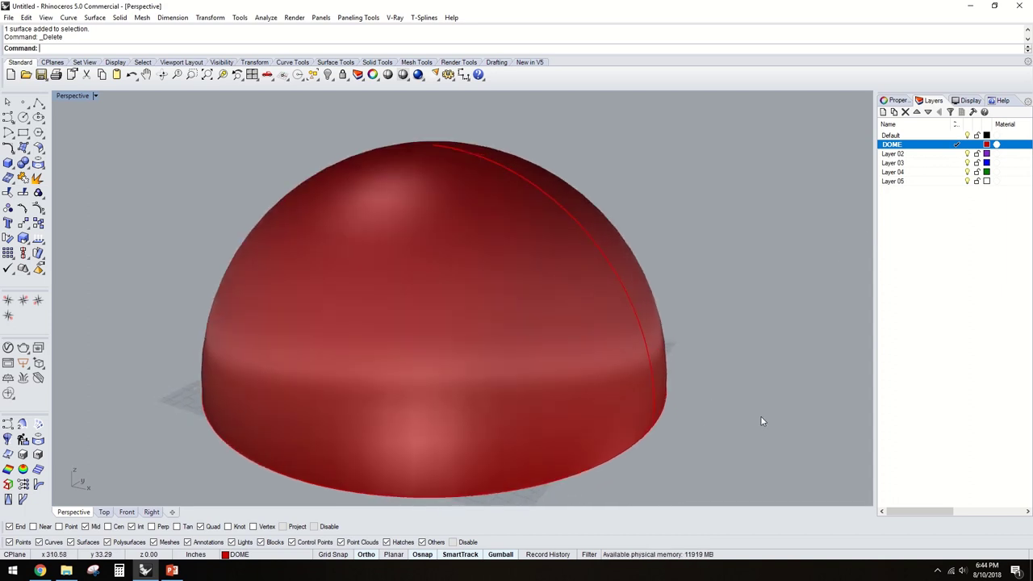
pyautogui.click(955, 154)
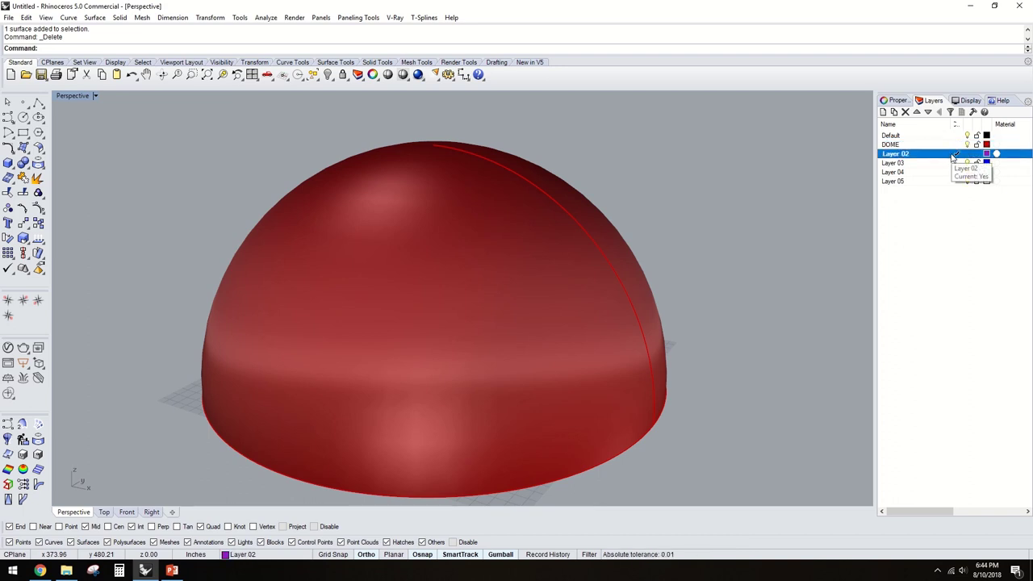
pyautogui.click(908, 154)
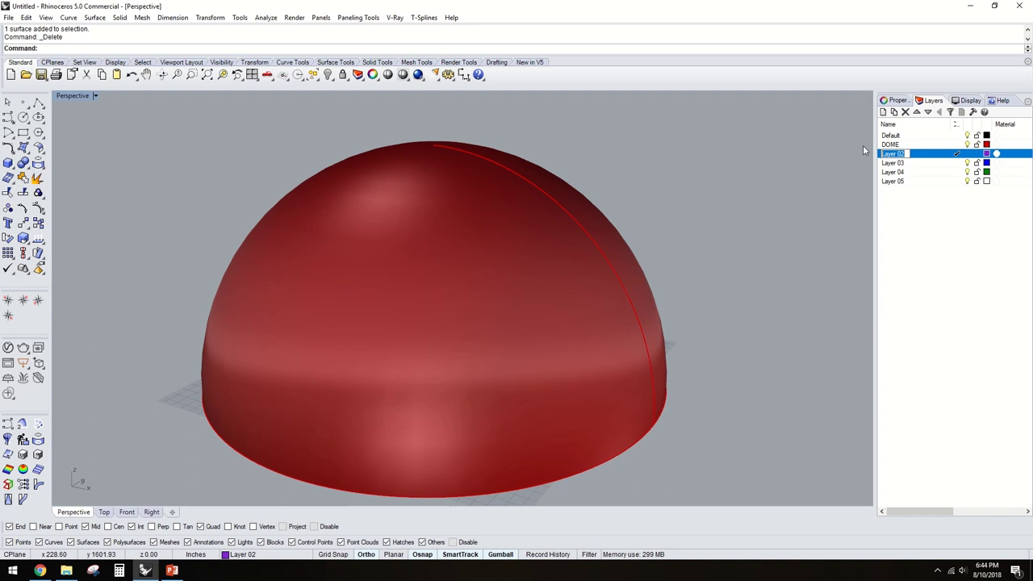
pyautogui.write('POINTS')
pyautogui.press('Return')
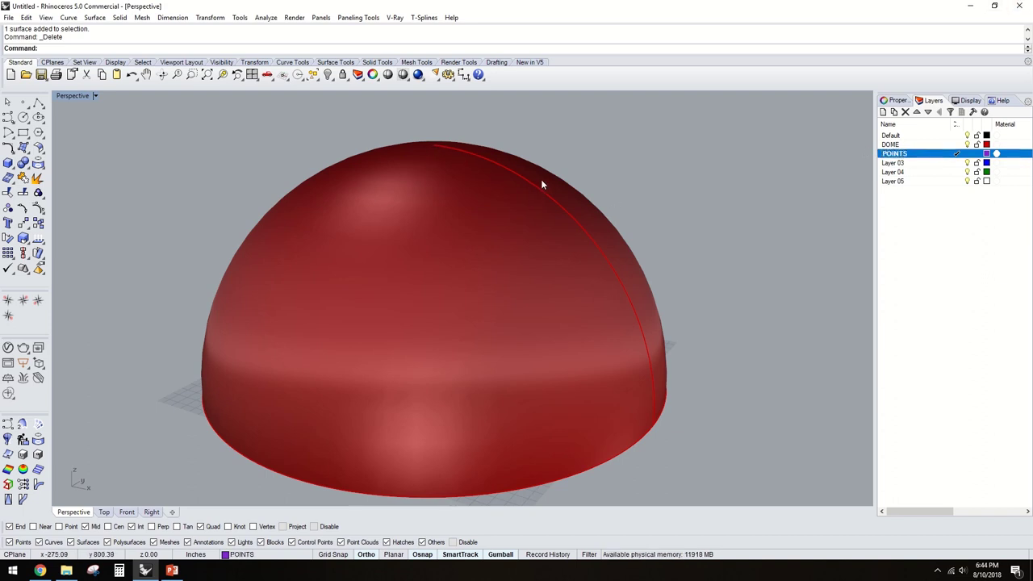
pyautogui.click(462, 151)
pyautogui.click(516, 144)
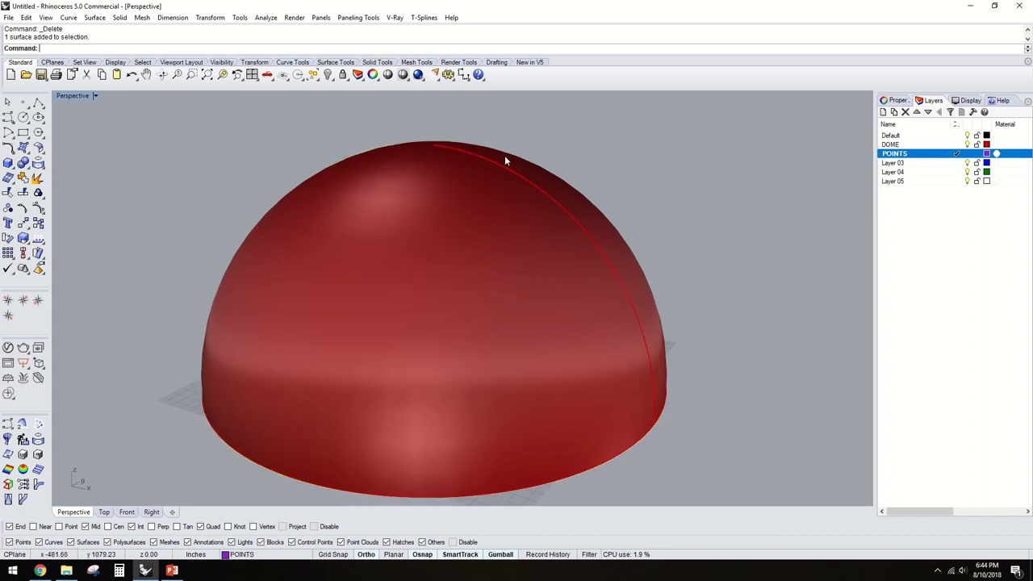
pyautogui.click(500, 165)
pyautogui.click(538, 133)
pyautogui.press('Escape')
pyautogui.moveTo(547, 189)
pyautogui.mouseDown(button='right')
pyautogui.moveTo(530, 199)
pyautogui.moveTo(547, 192)
pyautogui.mouseUp(button='right')
# - Try dividing the dome's vertical seam edge into 12 segments, and undo the division
pyautogui.write('Divide')
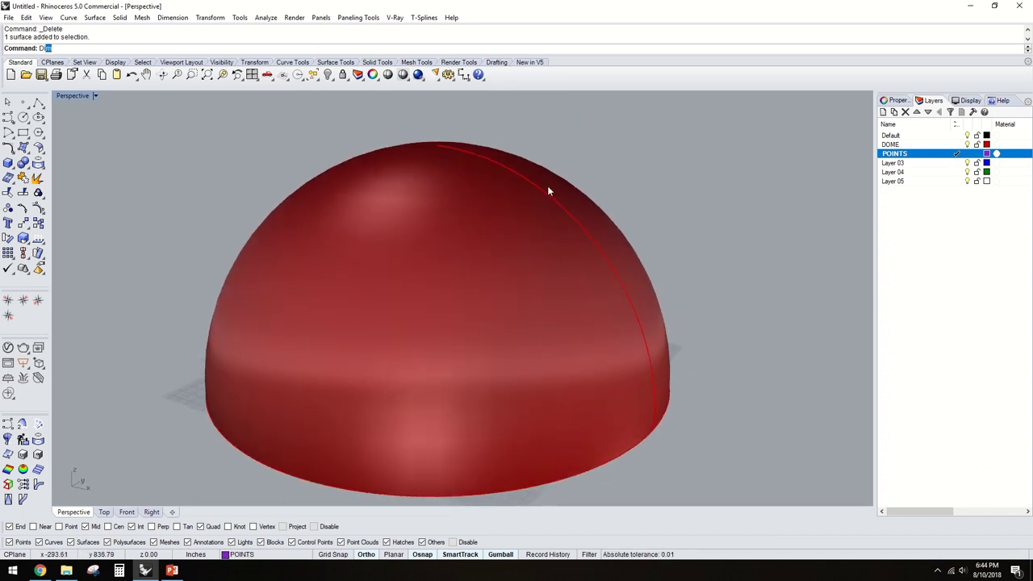
pyautogui.press('Return')
pyautogui.click(542, 196)
pyautogui.rightClick(544, 195)
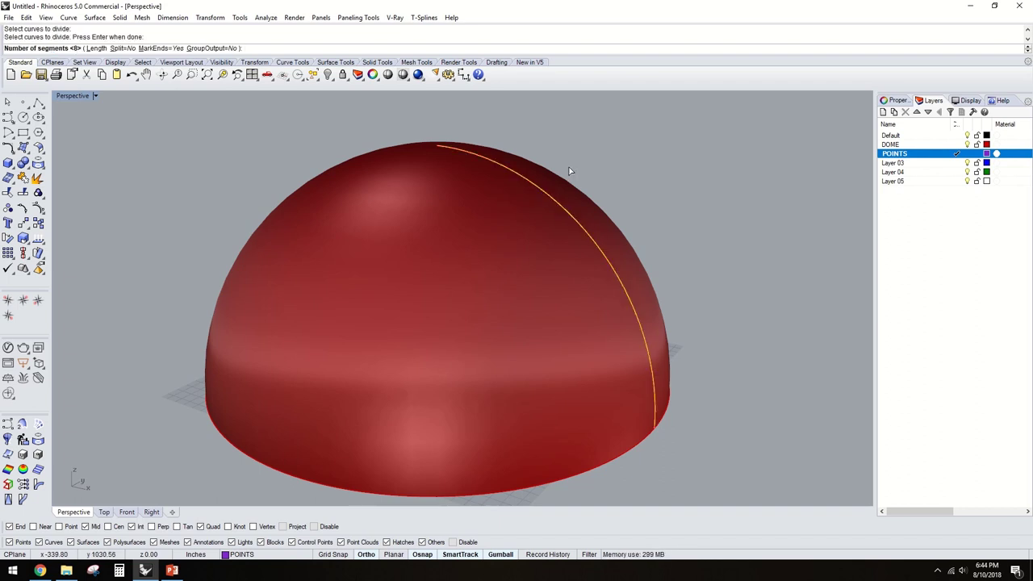
pyautogui.write('12')
pyautogui.press('Return')
pyautogui.moveTo(573, 172); pyautogui.dragTo(699, 301, button='right')
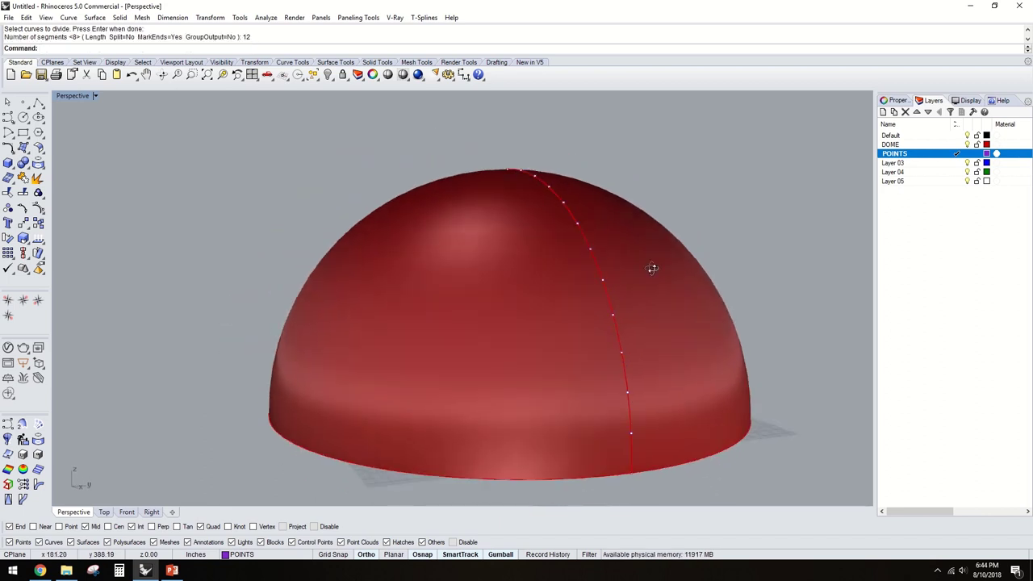
pyautogui.moveTo(652, 269); pyautogui.dragTo(676, 279, button='right')
pyautogui.moveTo(676, 362); pyautogui.dragTo(686, 385, button='right')
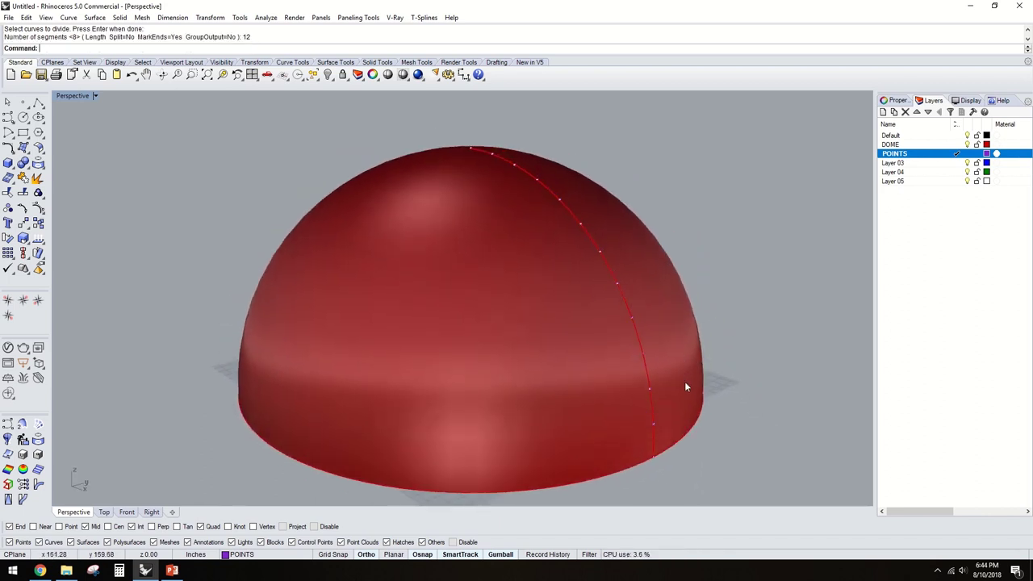
pyautogui.hotkey('ctrl', 'z')
# - Divide the dome's vertical seam edge into 8 segments with the Divide command
pyautogui.press('Return')
pyautogui.click(616, 281)
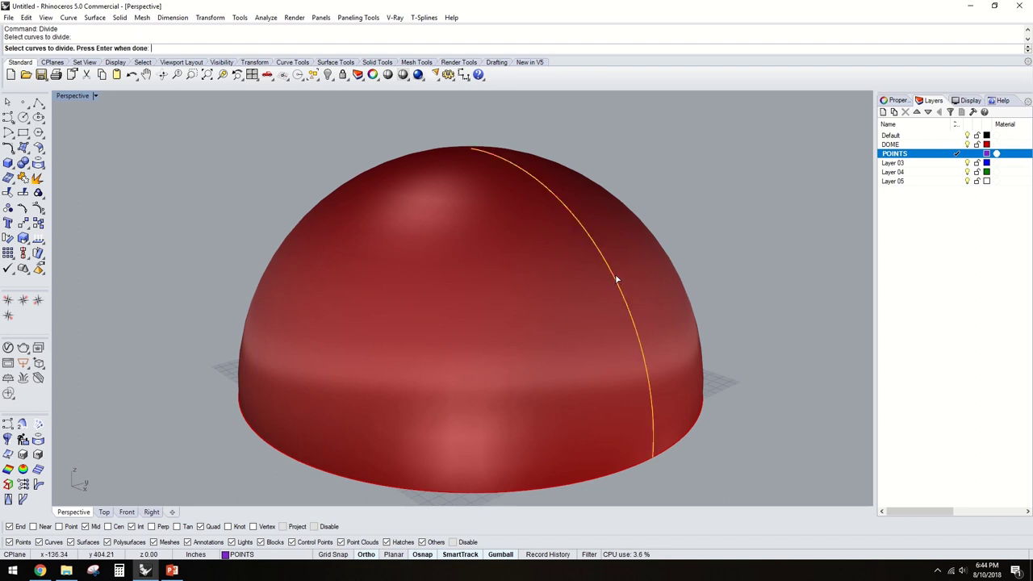
pyautogui.write('8')
pyautogui.press('Return')
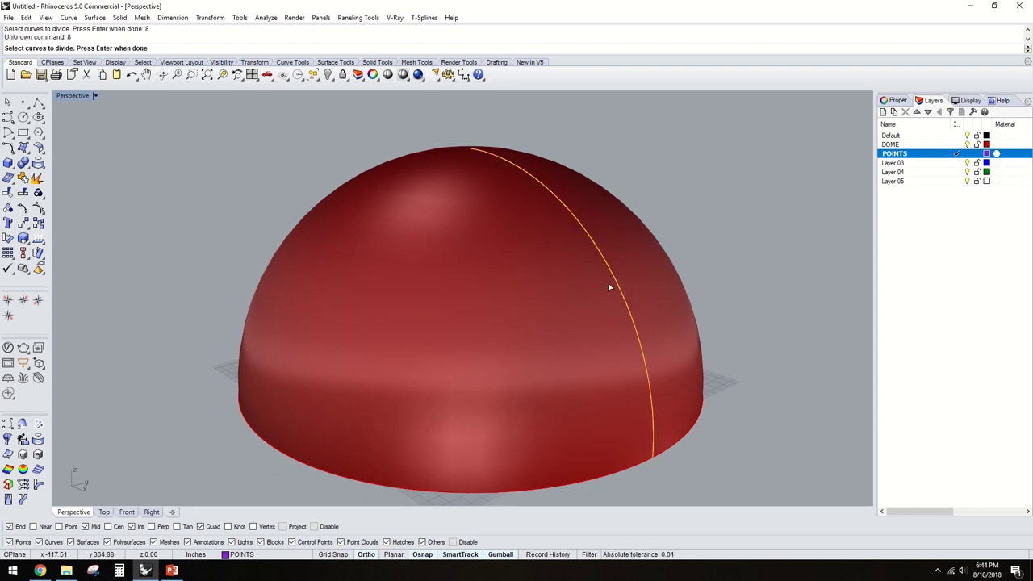
pyautogui.press('Return')
pyautogui.write('8')
pyautogui.press('Return')
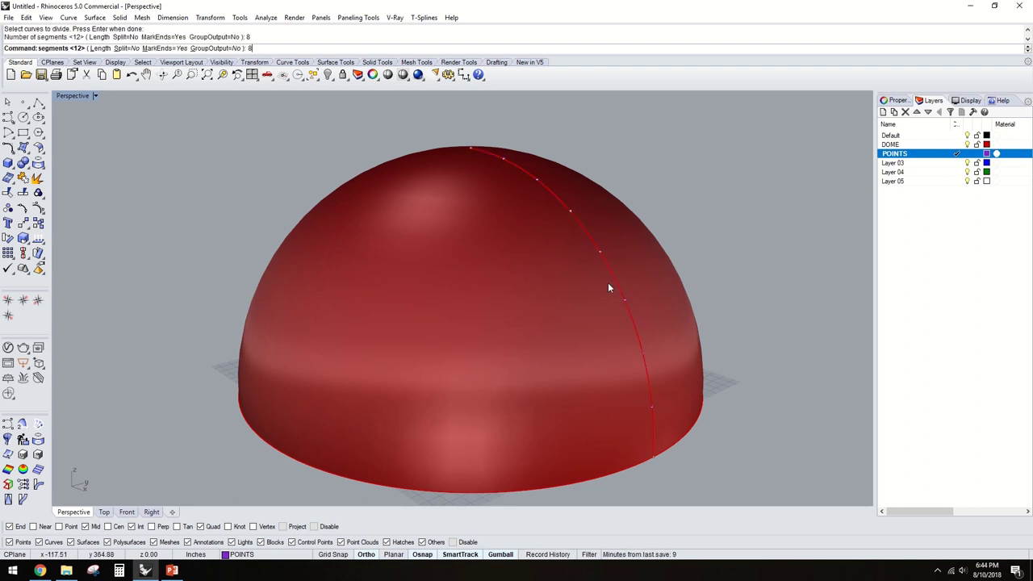
# - Examine the division points along the dome's seam edge from several angles
pyautogui.moveTo(726, 156); pyautogui.dragTo(663, 304, button='right')
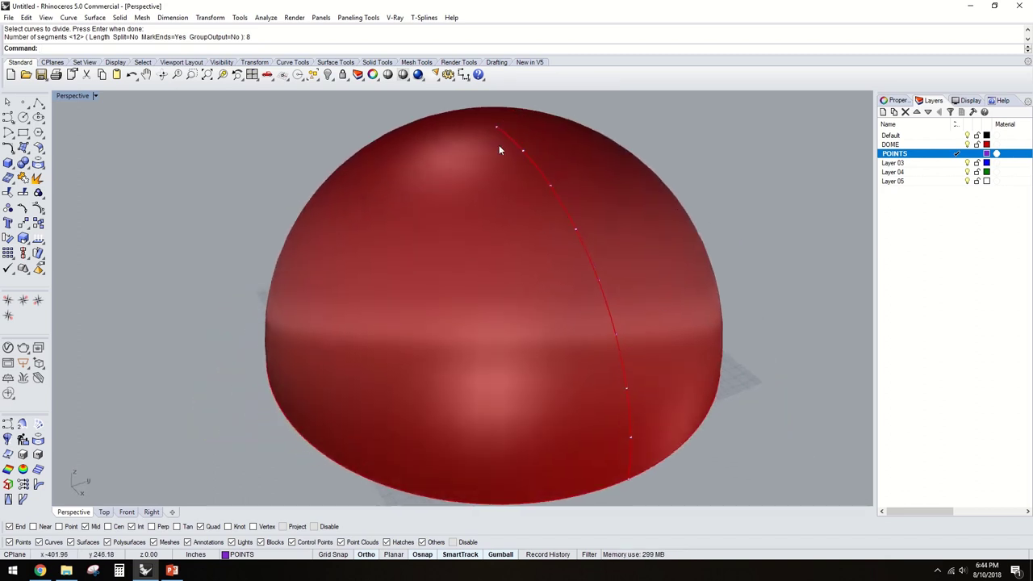
pyautogui.moveTo(492, 153); pyautogui.dragTo(513, 144, button='right')
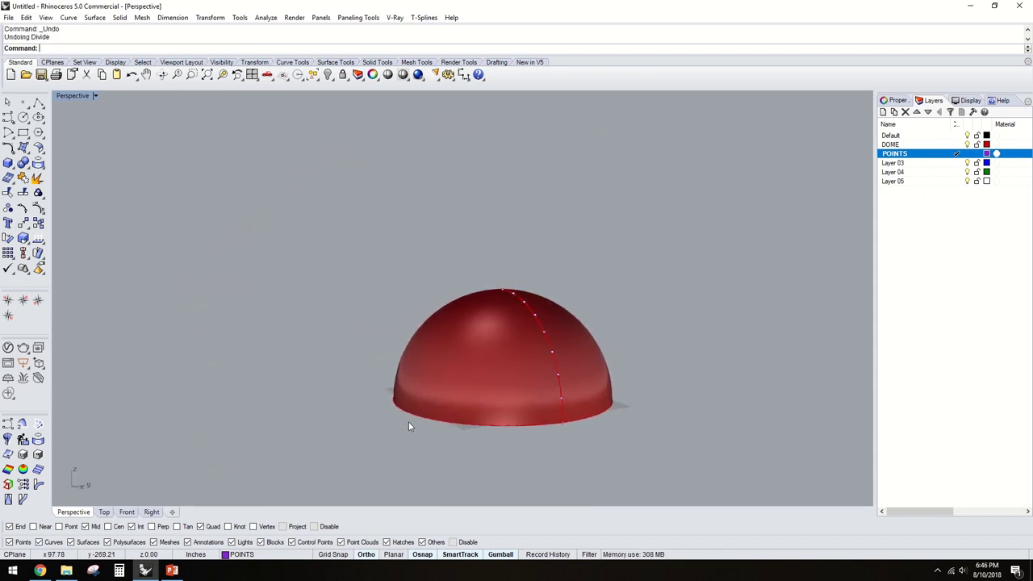
pyautogui.scroll(2, 440, 394)
pyautogui.moveTo(440, 396); pyautogui.dragTo(494, 397, button='right')
pyautogui.moveTo(601, 337); pyautogui.dragTo(649, 318, button='right')
pyautogui.moveTo(720, 296); pyautogui.dragTo(585, 401, button='right')
pyautogui.scroll(4, 691, 367)
pyautogui.scroll(-4, 663, 381)
pyautogui.click(550, 344)
pyautogui.press('Escape')
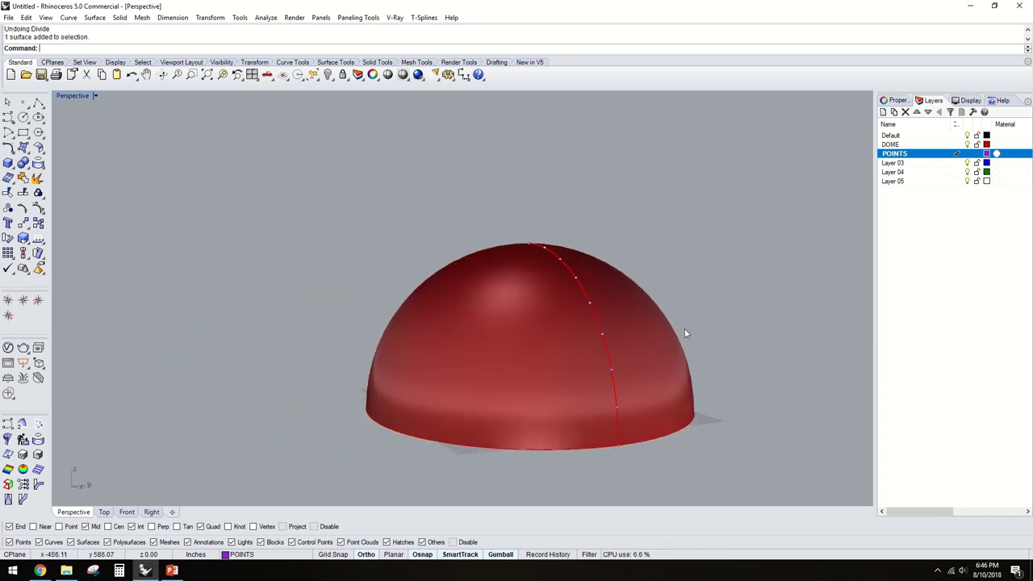
pyautogui.moveTo(524, 282); pyautogui.dragTo(625, 272, button='right')
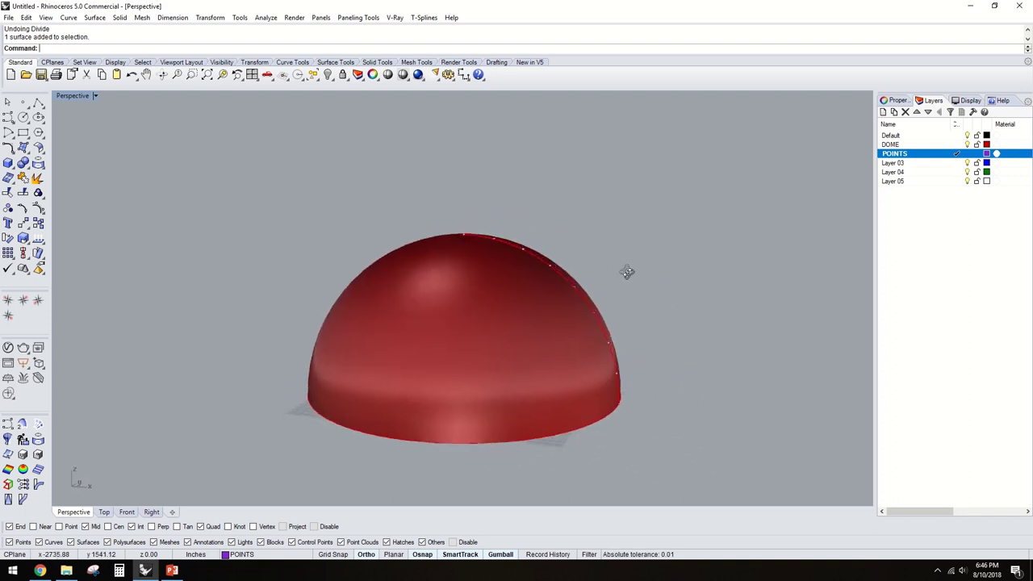
pyautogui.click(568, 287)
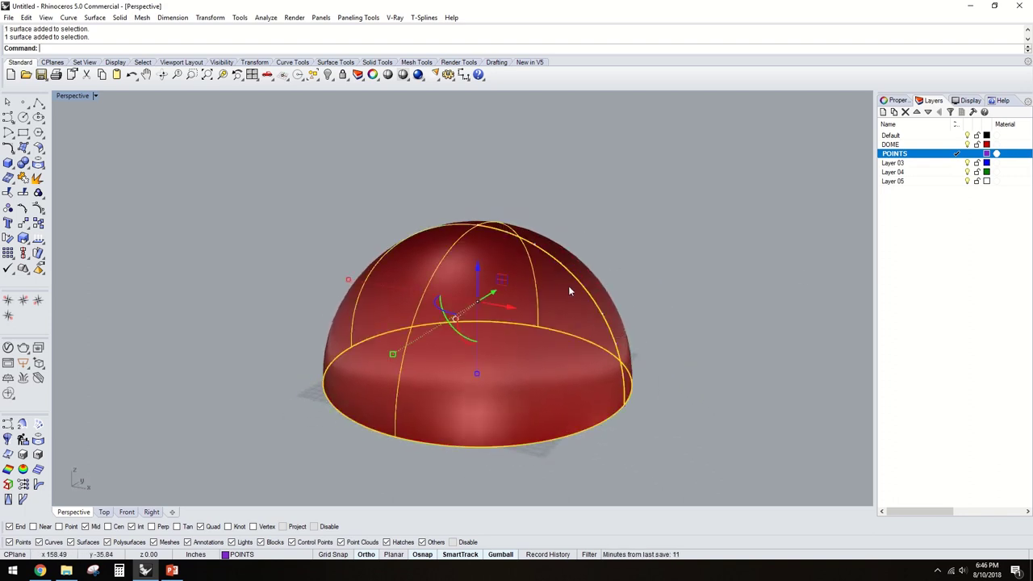
# - With the Point object snap on, draw a horizontal polyline in the Right view through the first division point above the base, extending past both dome sides
pyautogui.doubleClick(67, 95)
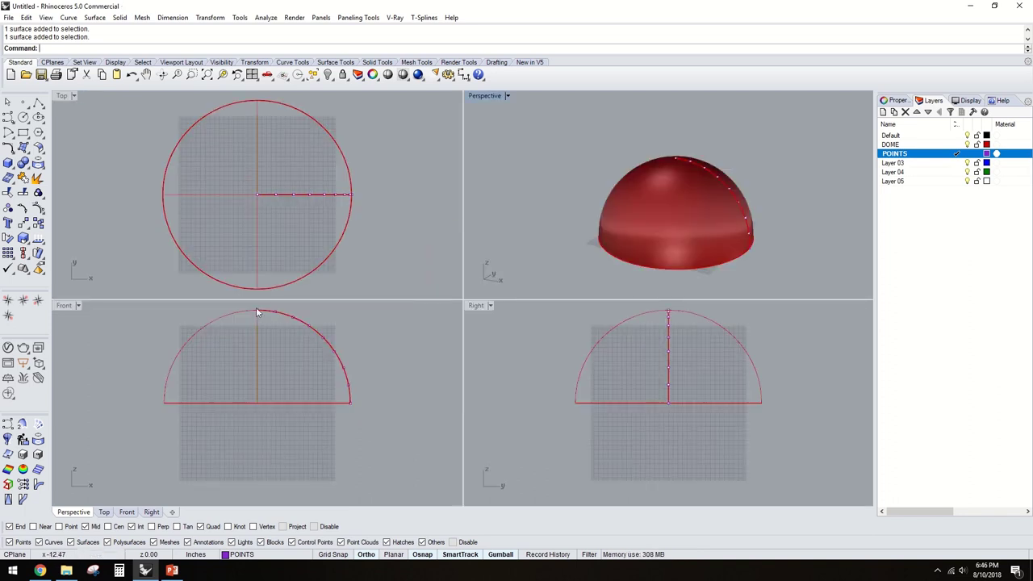
pyautogui.click(38, 102)
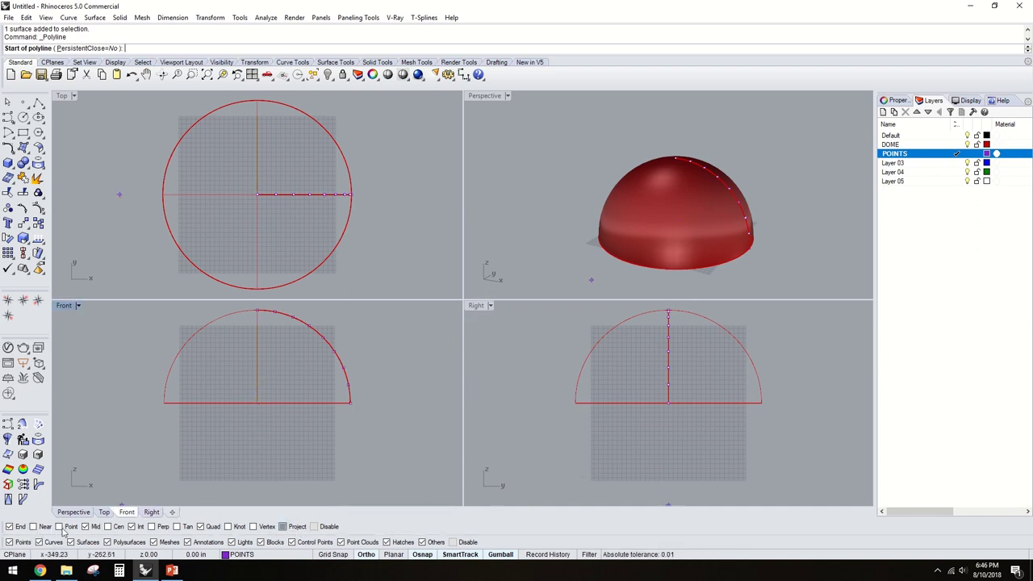
pyautogui.scroll(2, 541, 486)
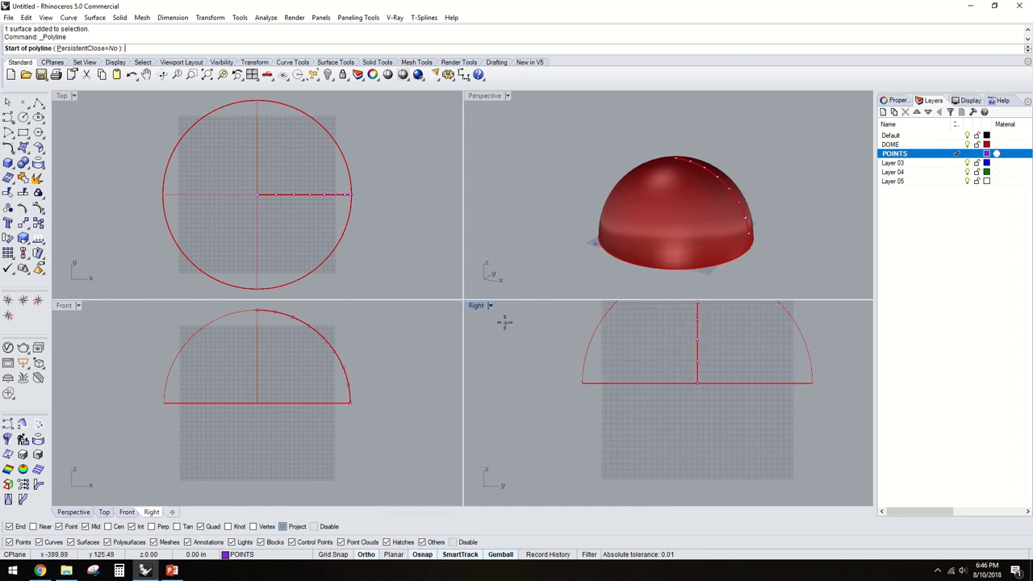
pyautogui.doubleClick(476, 306)
pyautogui.scroll(-3, 485, 404)
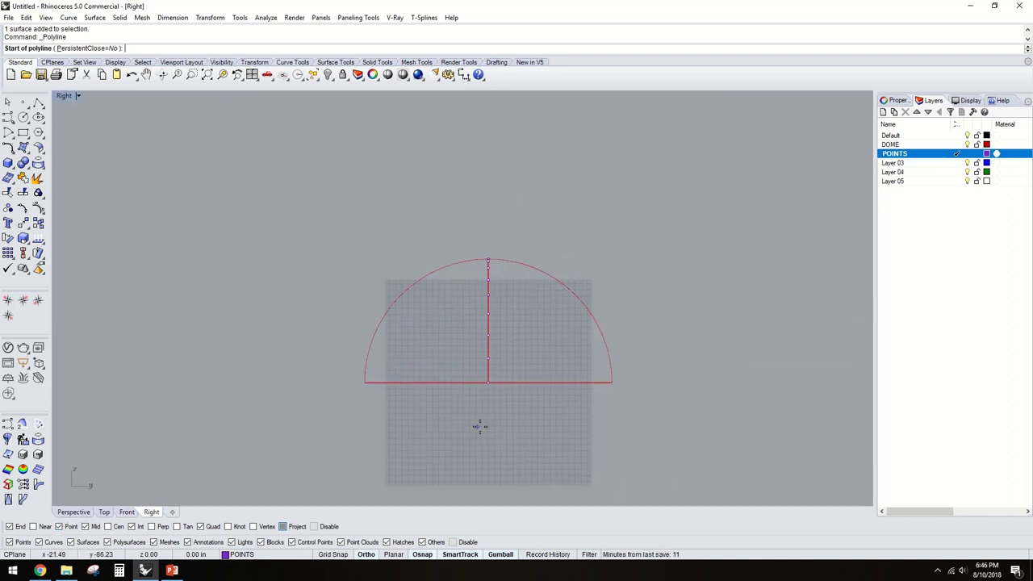
pyautogui.scroll(2, 489, 379)
pyautogui.click(494, 335)
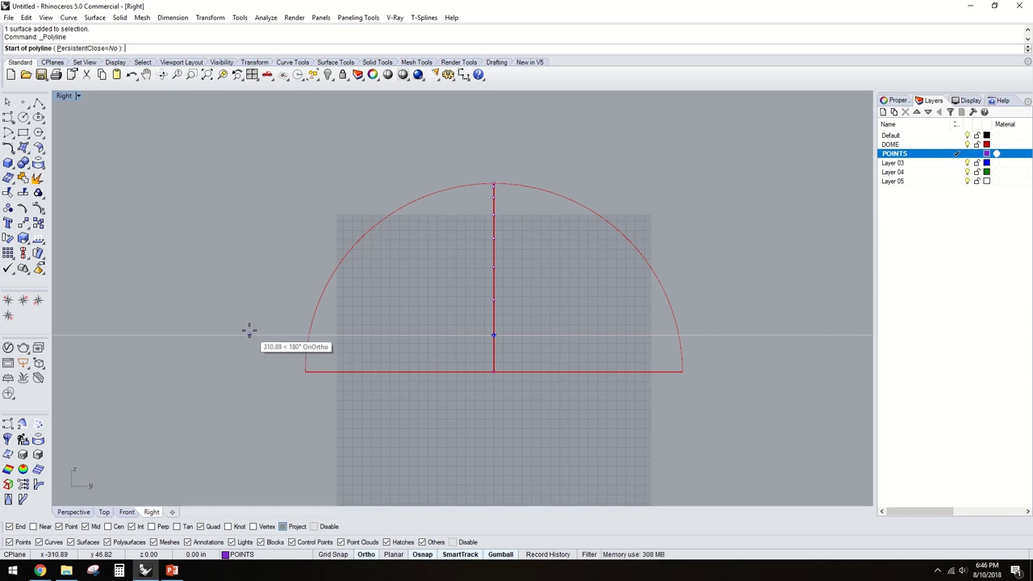
pyautogui.click(745, 334)
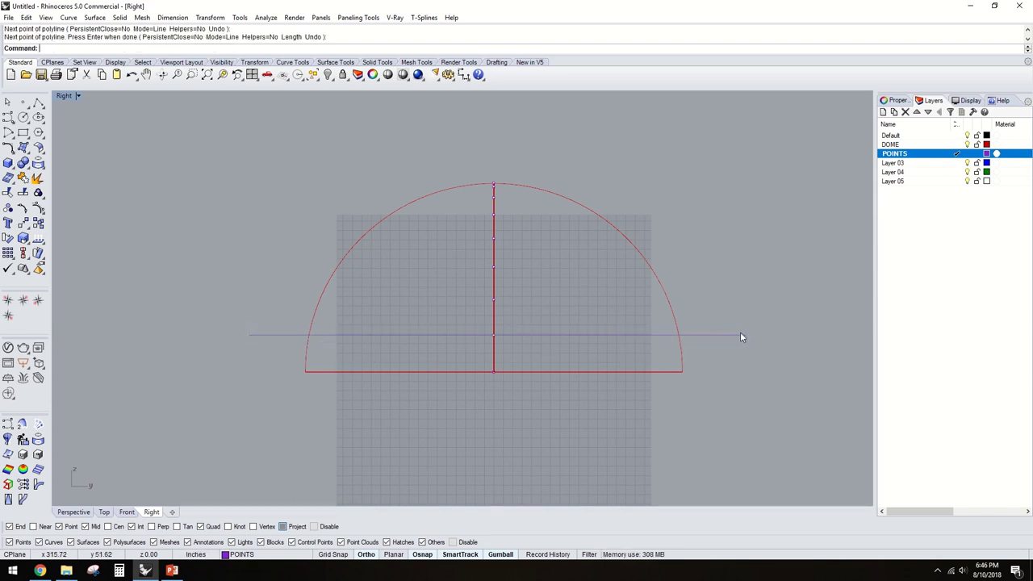
pyautogui.press('Return')
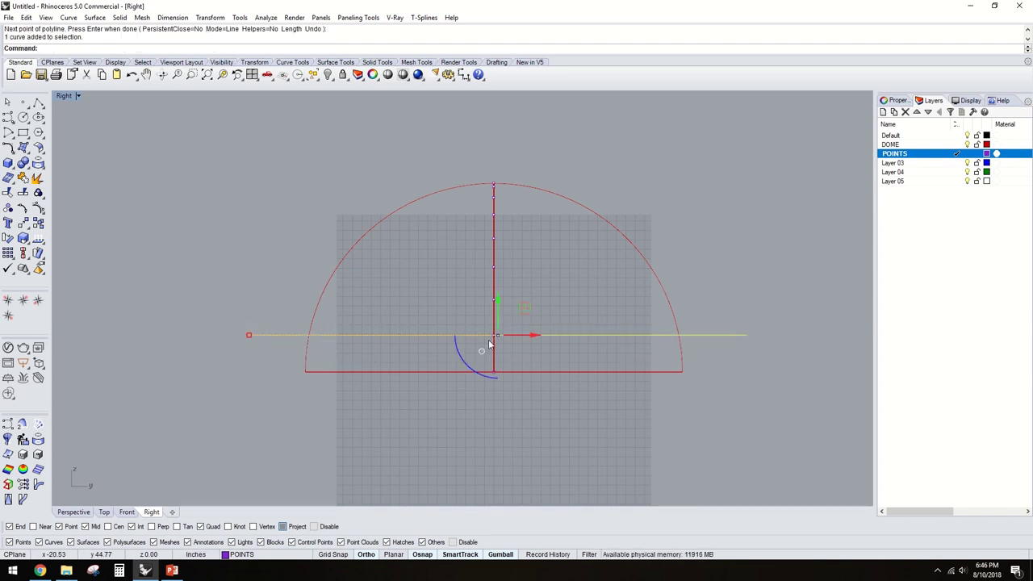
# - With only the Point object snap active and SmartTrack off, copy the horizontal line from its division point to the next one up
pyautogui.write('Copy')
pyautogui.press('Return')
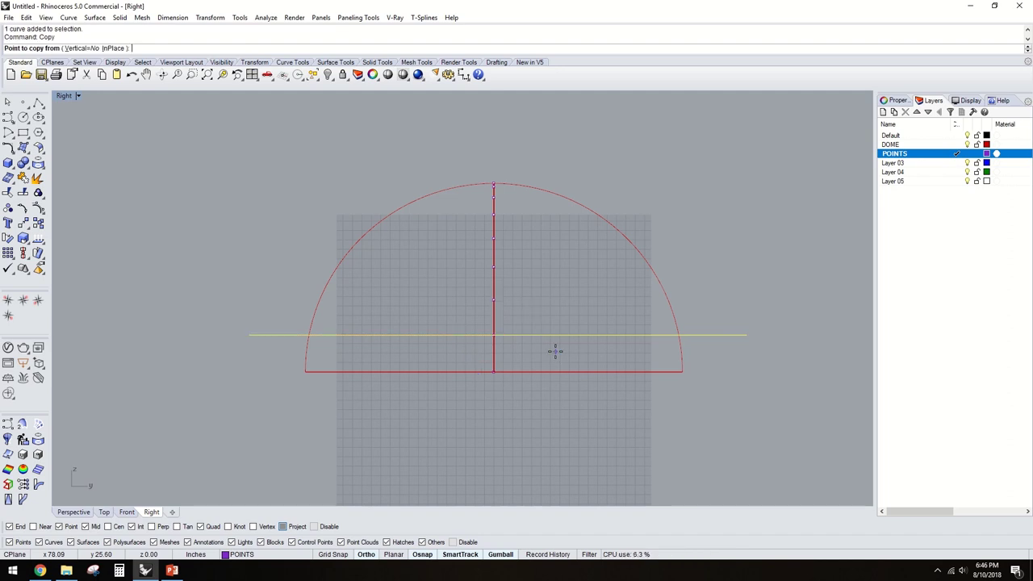
pyautogui.scroll(2, 528, 331)
pyautogui.scroll(2, 488, 335)
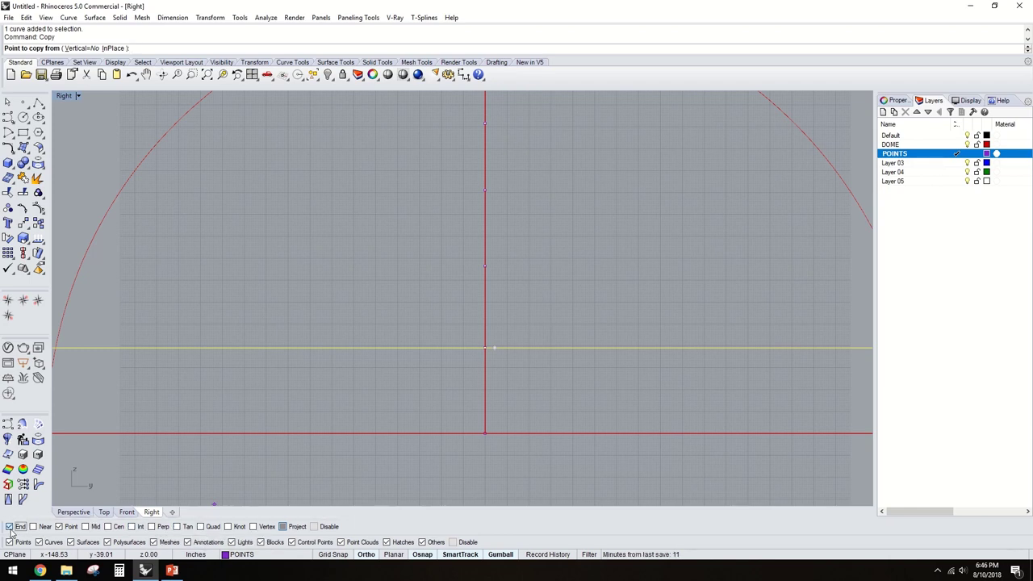
pyautogui.click(455, 559)
pyautogui.click(484, 348)
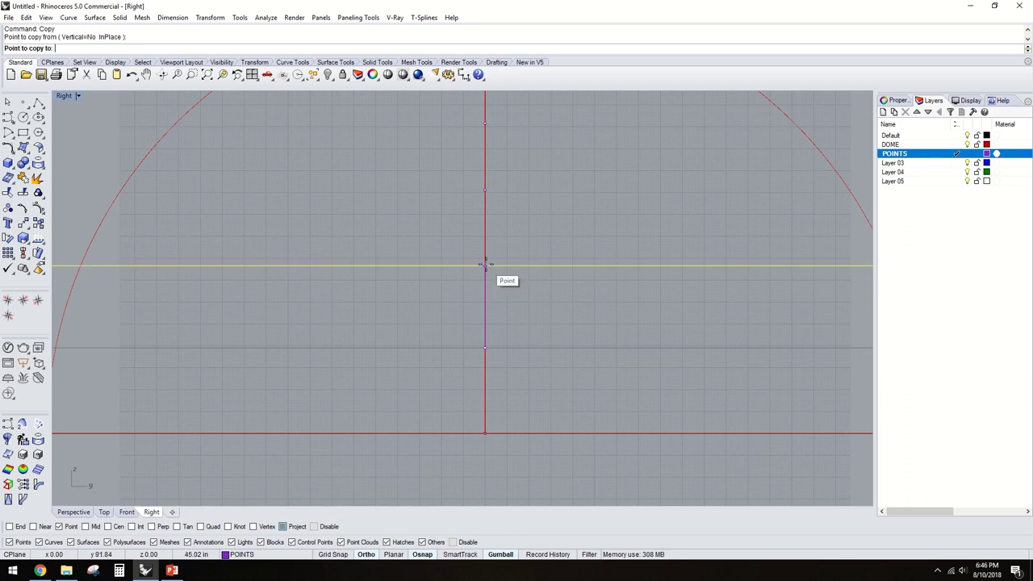
pyautogui.click(485, 265)
# - Place further copies of the line on the next five division points, up to the one just below the dome's apex
pyautogui.moveTo(513, 235); pyautogui.dragTo(503, 299, button='right')
pyautogui.scroll(-2, 477, 322)
pyautogui.click(449, 347)
pyautogui.click(449, 279)
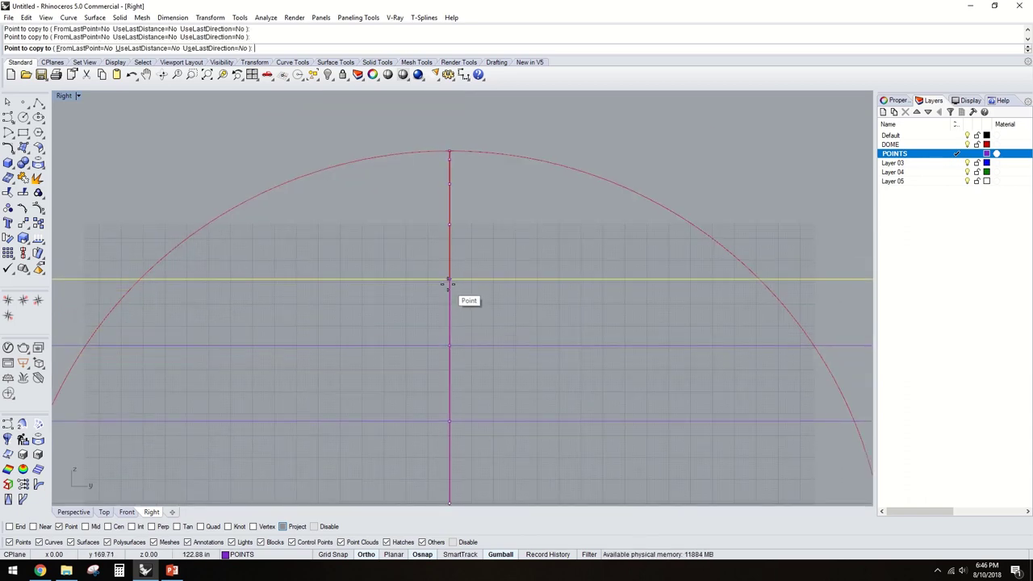
pyautogui.click(449, 225)
pyautogui.click(449, 183)
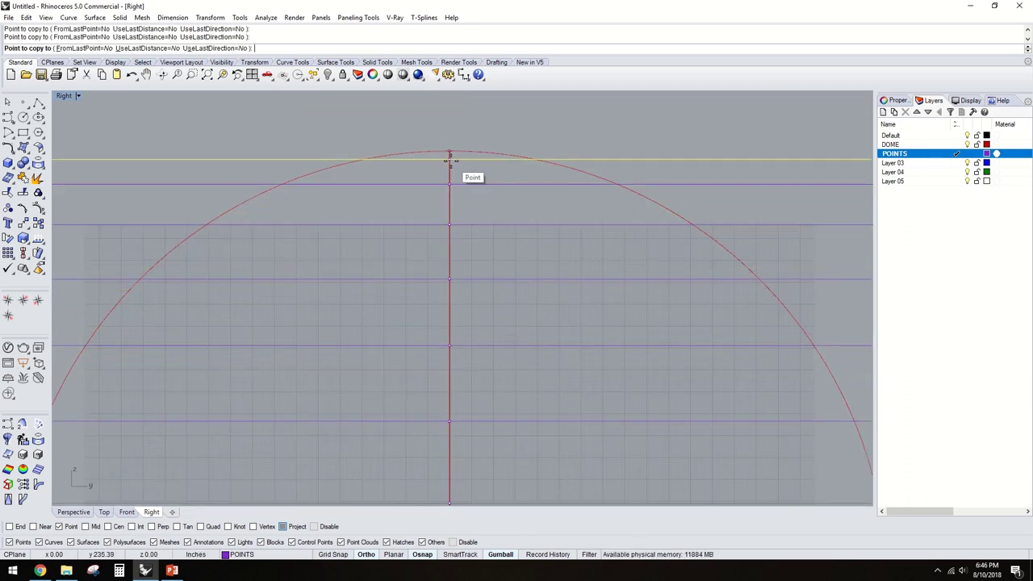
pyautogui.scroll(1, 453, 164)
pyautogui.scroll(6, 459, 160)
pyautogui.rightClick(457, 157)
pyautogui.scroll(-10, 428, 144)
pyautogui.scroll(-6, 266, 153)
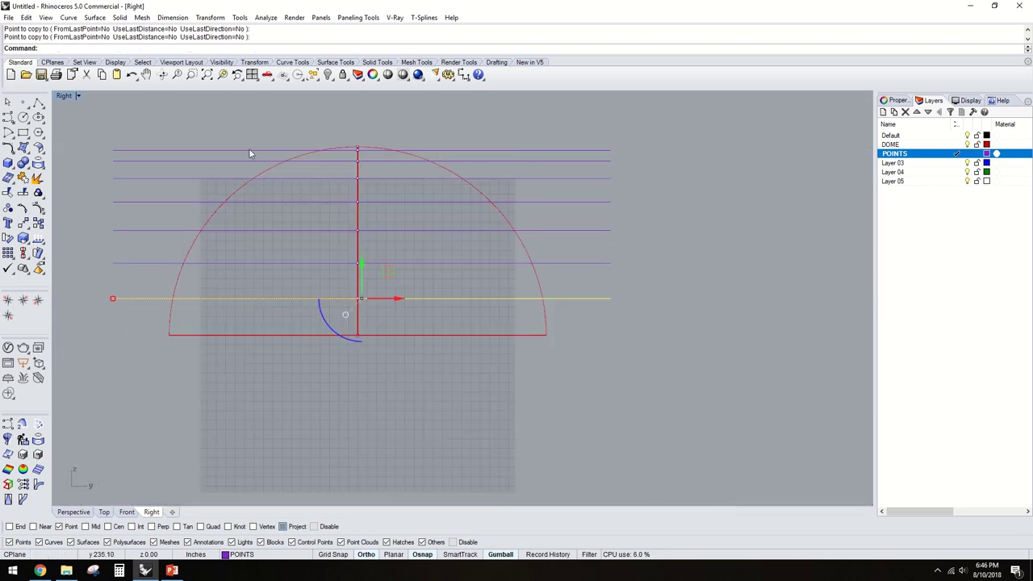
pyautogui.press('Escape')
# - Make Layer 03 the current layer and select all seven horizontal lines crossing the dome in the Perspective view
pyautogui.doubleClick(70, 96)
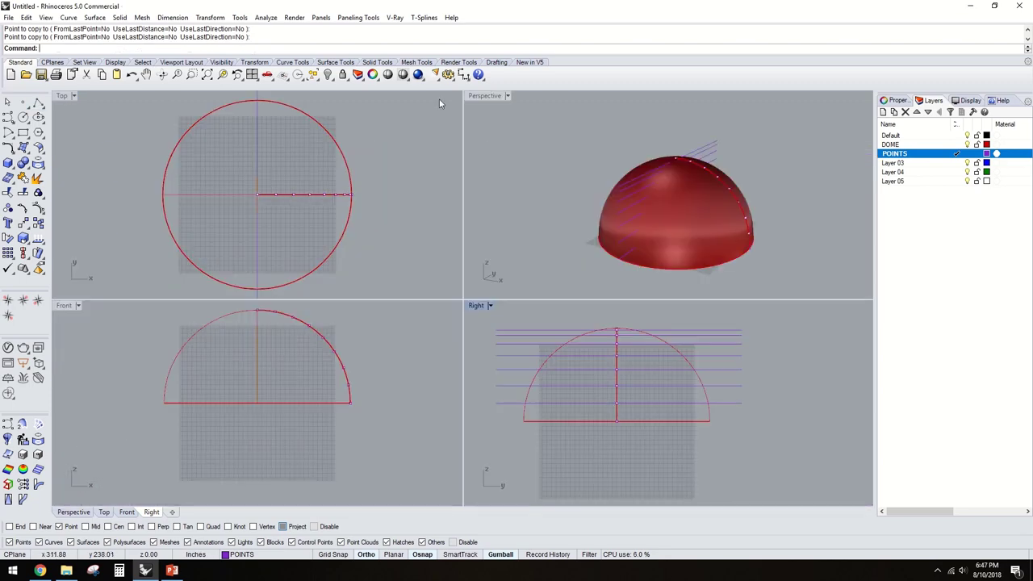
pyautogui.doubleClick(484, 97)
pyautogui.moveTo(506, 124); pyautogui.dragTo(761, 296, button='right')
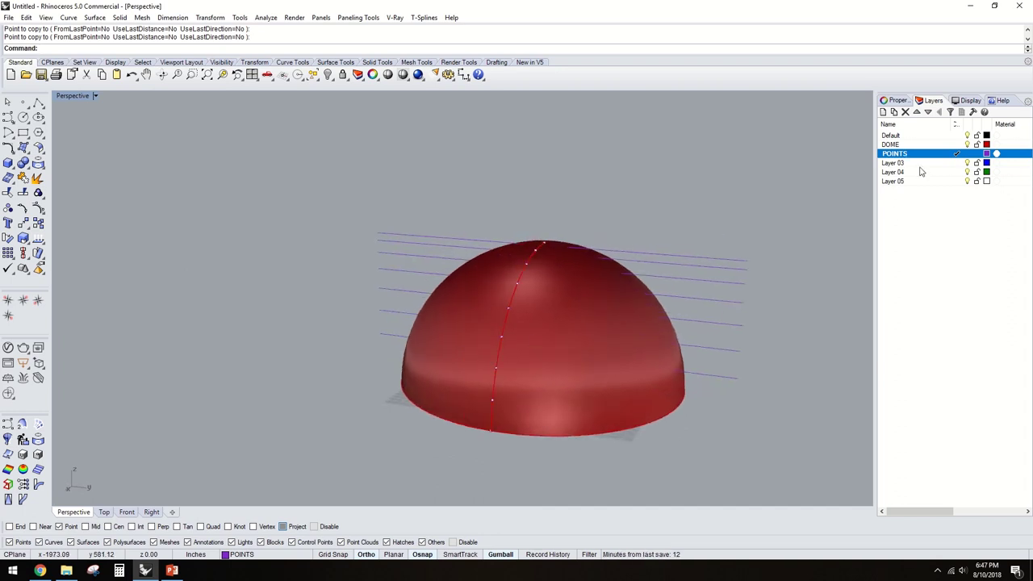
pyautogui.click(954, 165)
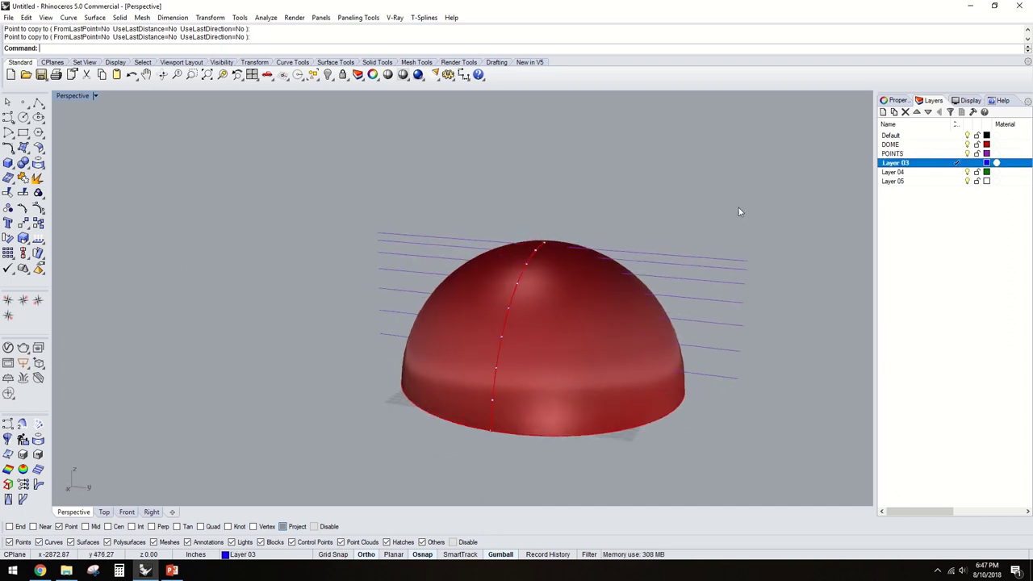
pyautogui.moveTo(739, 208); pyautogui.dragTo(648, 258, button='right')
pyautogui.moveTo(724, 262); pyautogui.dragTo(739, 231)
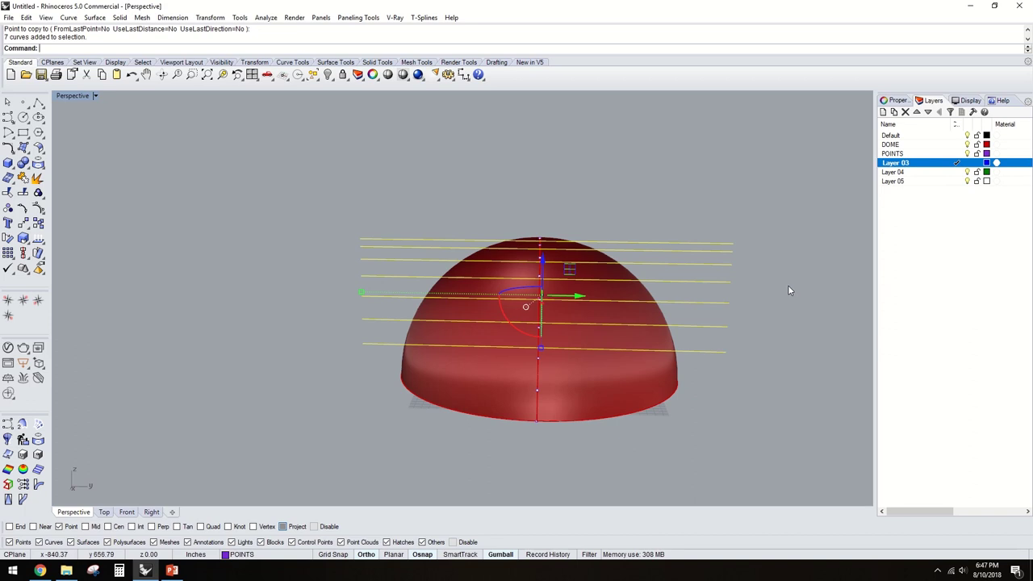
# - Try to project the seven horizontal lines onto the dome from the Perspective view, and undo the projection
pyautogui.moveTo(789, 290); pyautogui.dragTo(728, 327, button='right')
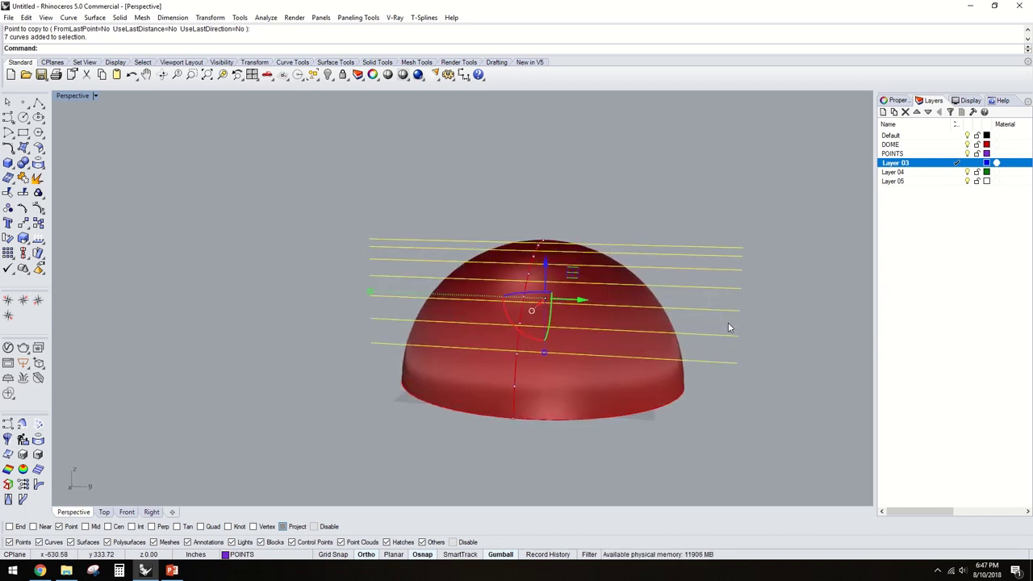
pyautogui.write('t')
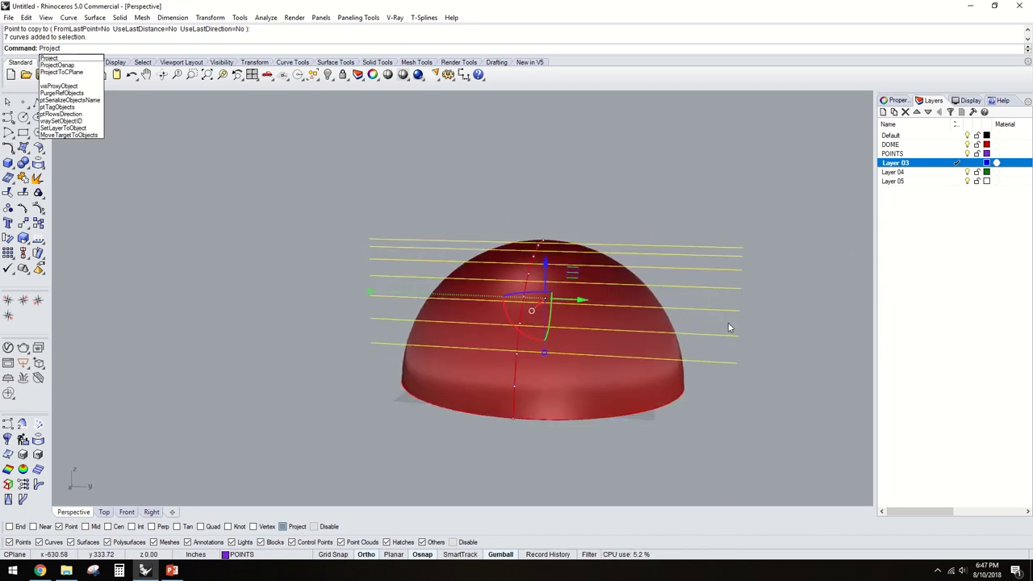
pyautogui.press('Return')
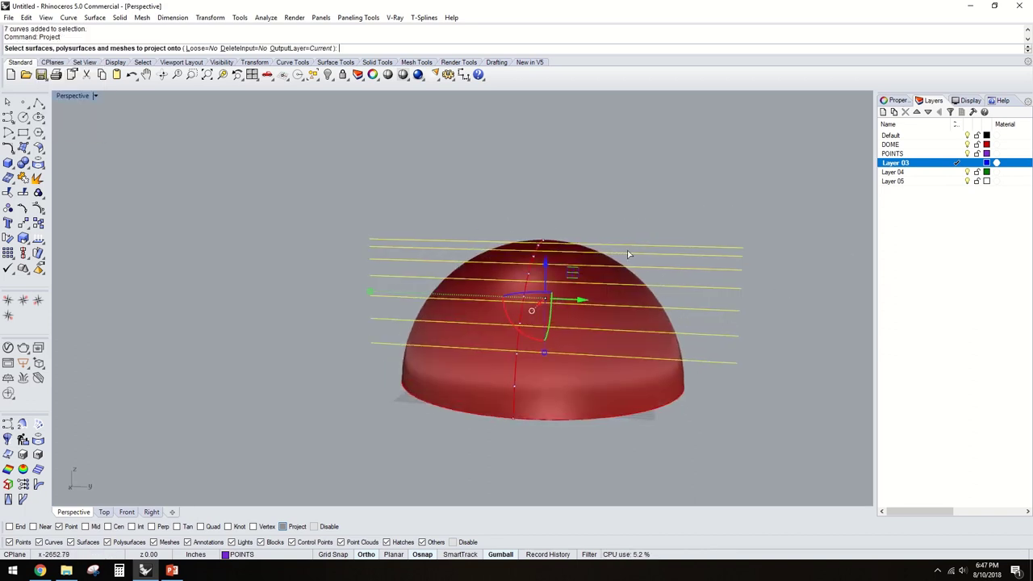
pyautogui.click(513, 347)
pyautogui.moveTo(629, 397); pyautogui.dragTo(650, 390, button='right')
pyautogui.rightClick(681, 366)
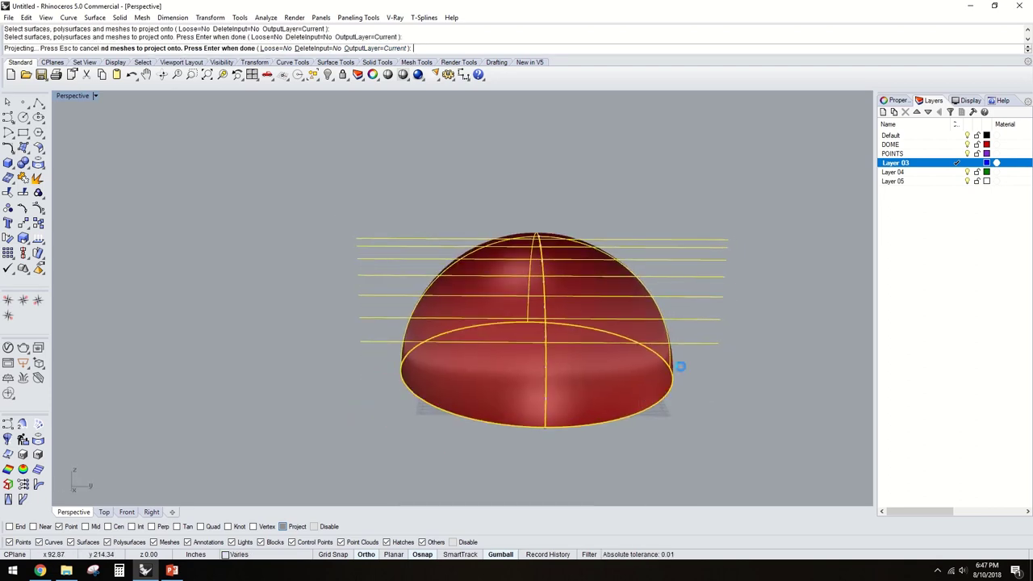
pyautogui.moveTo(625, 182); pyautogui.dragTo(583, 310, button='right')
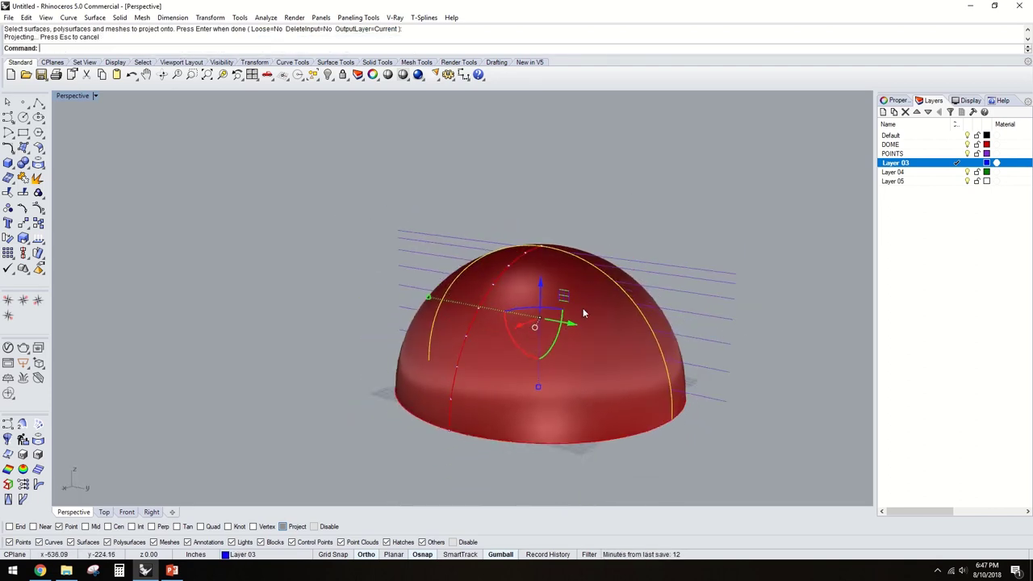
pyautogui.hotkey('ctrl', 'z')
pyautogui.moveTo(535, 339); pyautogui.dragTo(519, 361, button='right')
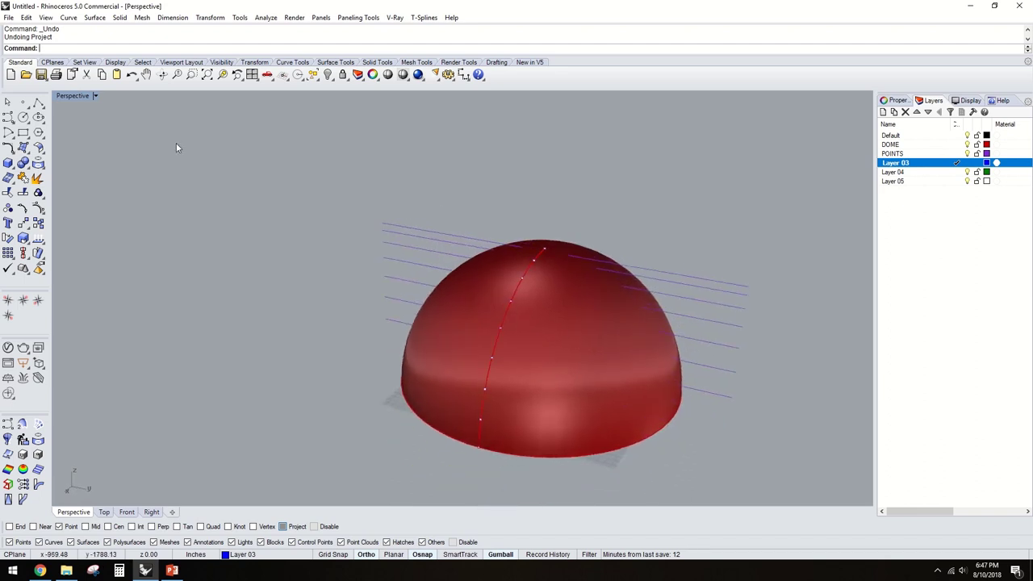
# - In the Right view, project the seven horizontal lines onto the dome surface
pyautogui.doubleClick(79, 95)
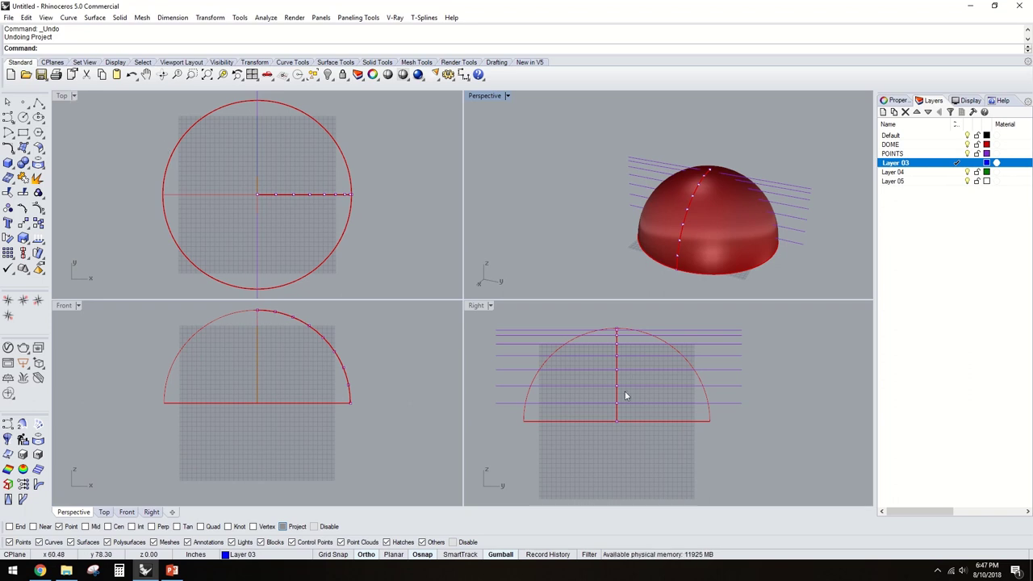
pyautogui.click(701, 465)
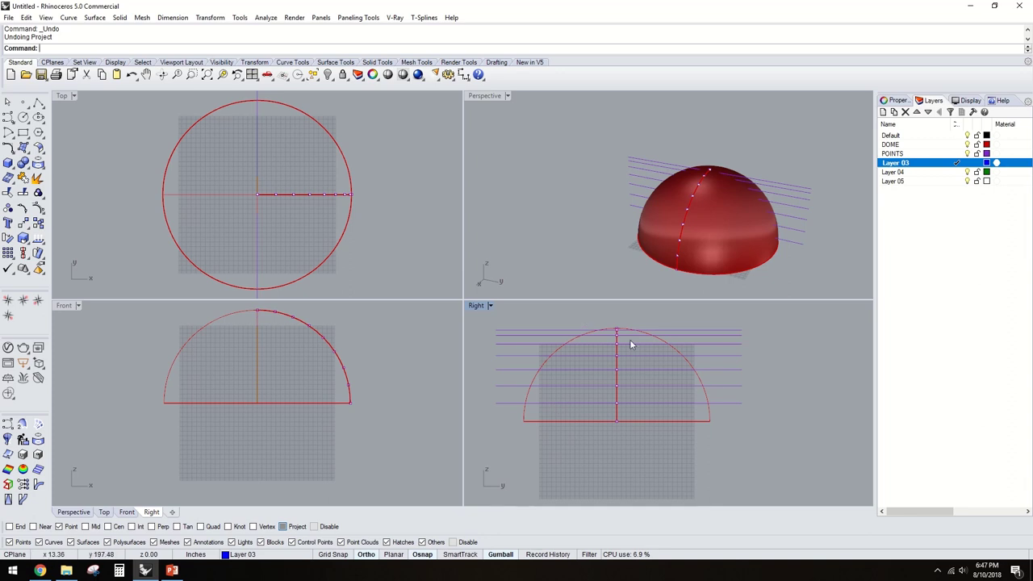
pyautogui.doubleClick(475, 306)
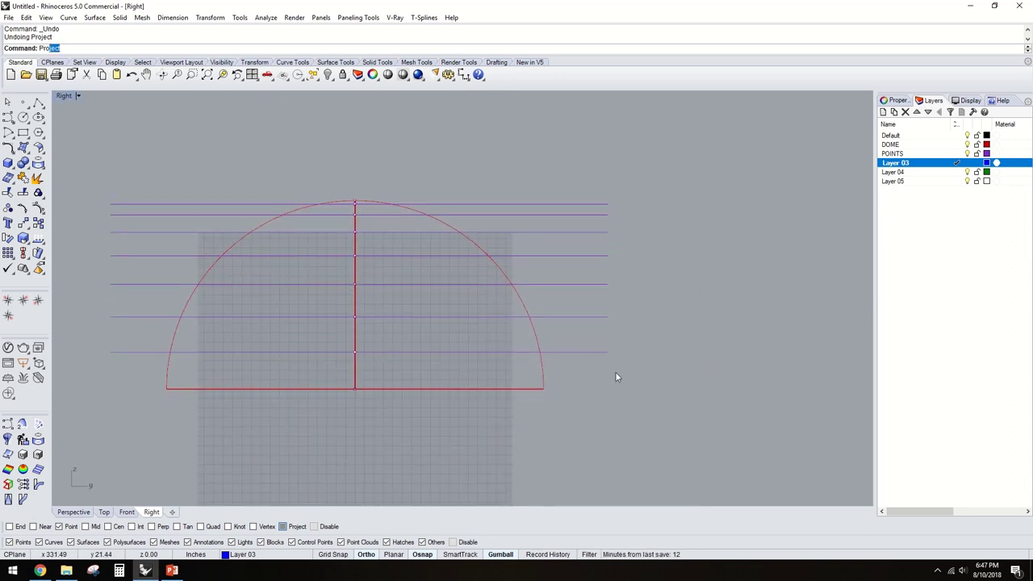
pyautogui.write('Pro')
pyautogui.press('Return')
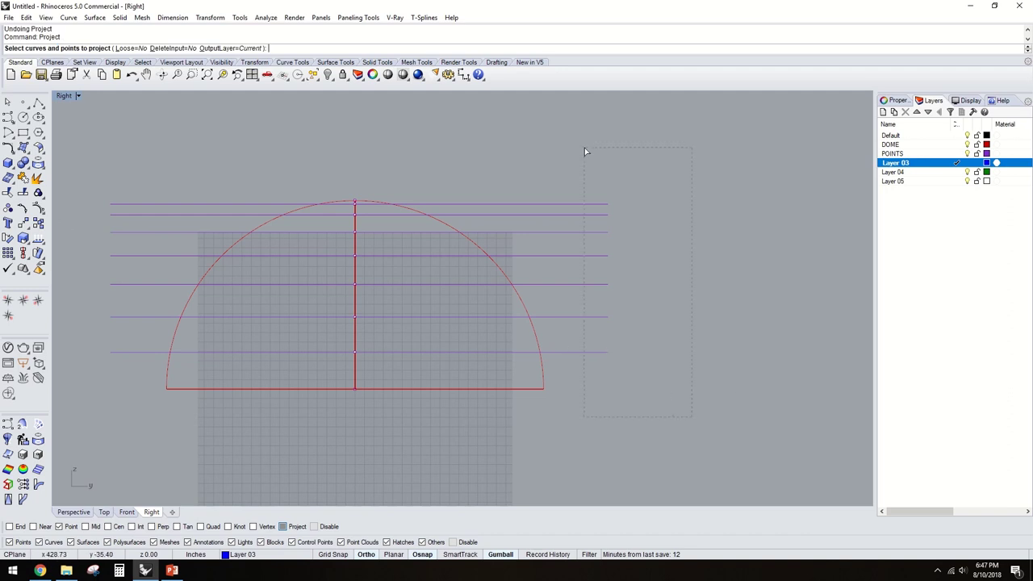
pyautogui.moveTo(584, 147); pyautogui.dragTo(587, 148)
pyautogui.press('Return')
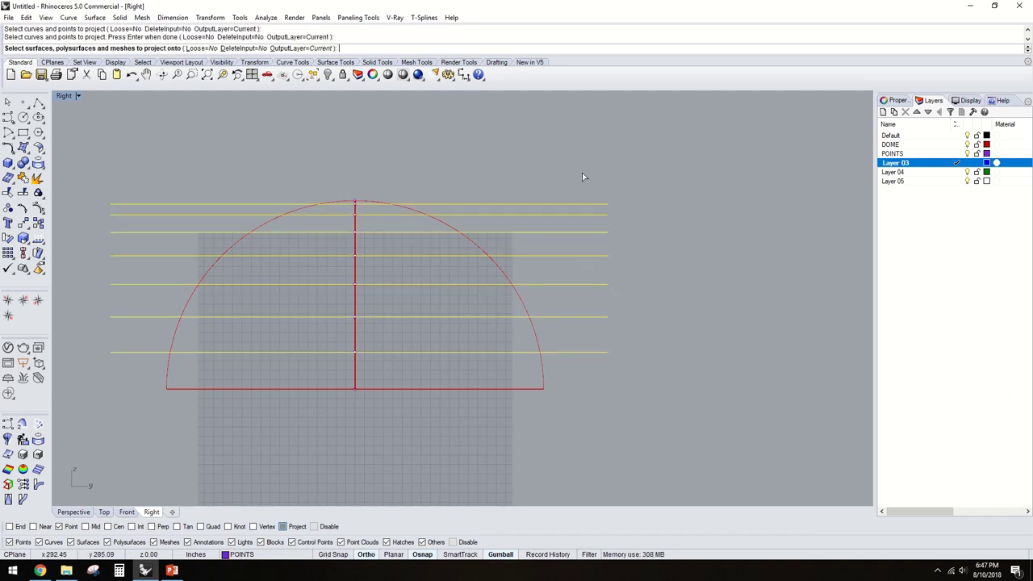
pyautogui.click(542, 362)
pyautogui.press('Return')
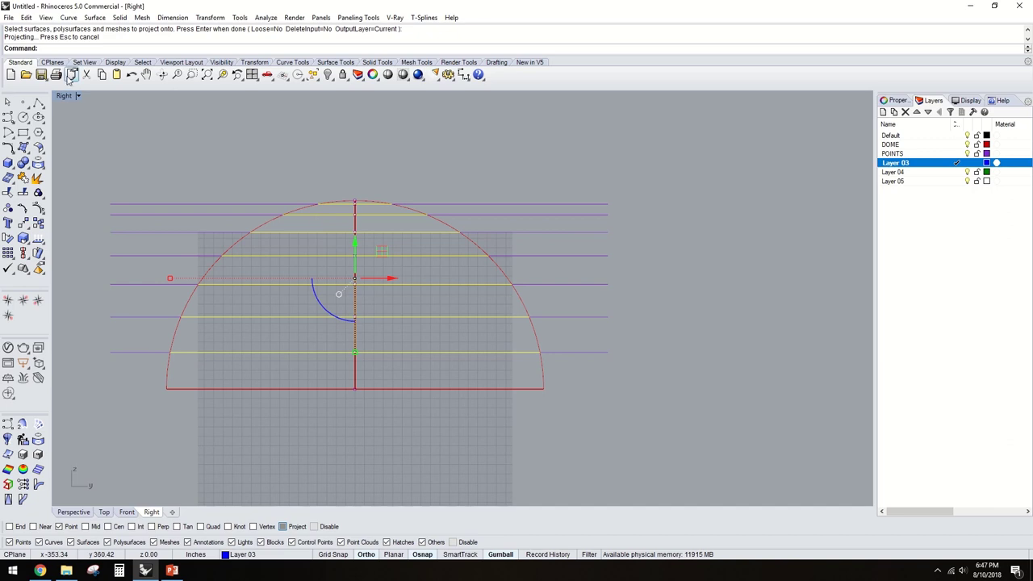
# - In the Perspective view, assign the projected rings to Layer 03 and deselect them
pyautogui.doubleClick(64, 96)
pyautogui.doubleClick(488, 95)
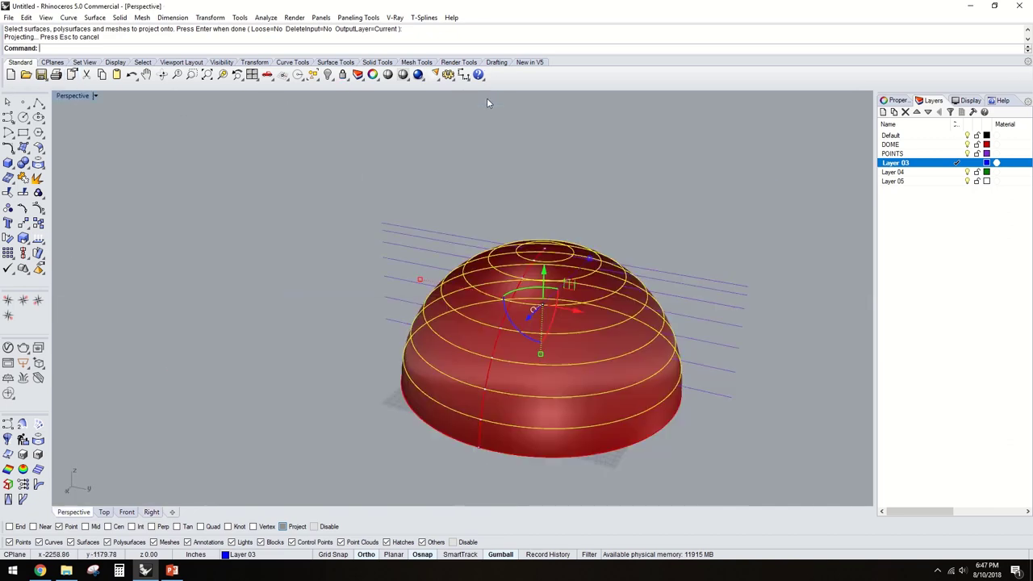
pyautogui.rightClick(927, 166)
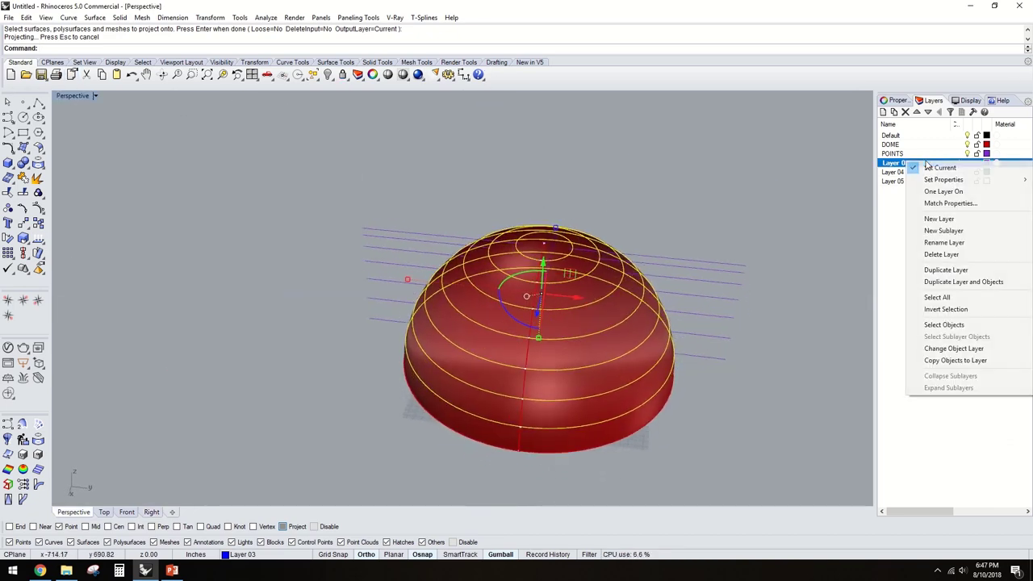
pyautogui.click(948, 348)
pyautogui.click(756, 426)
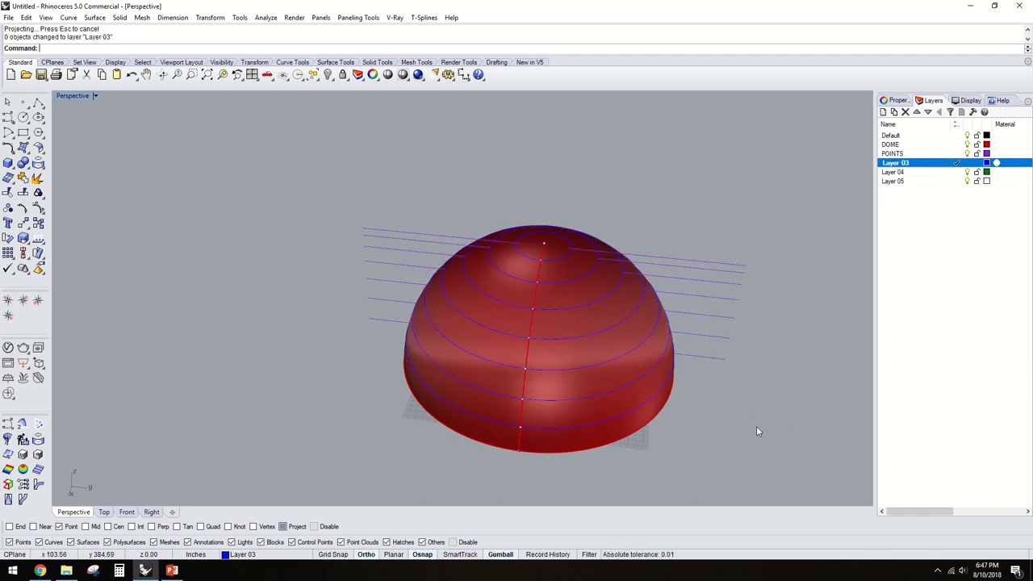
# - Delete the seven straight horizontal lines that extend past the dome, keeping the projected rings
pyautogui.moveTo(756, 426); pyautogui.dragTo(570, 444, button='right')
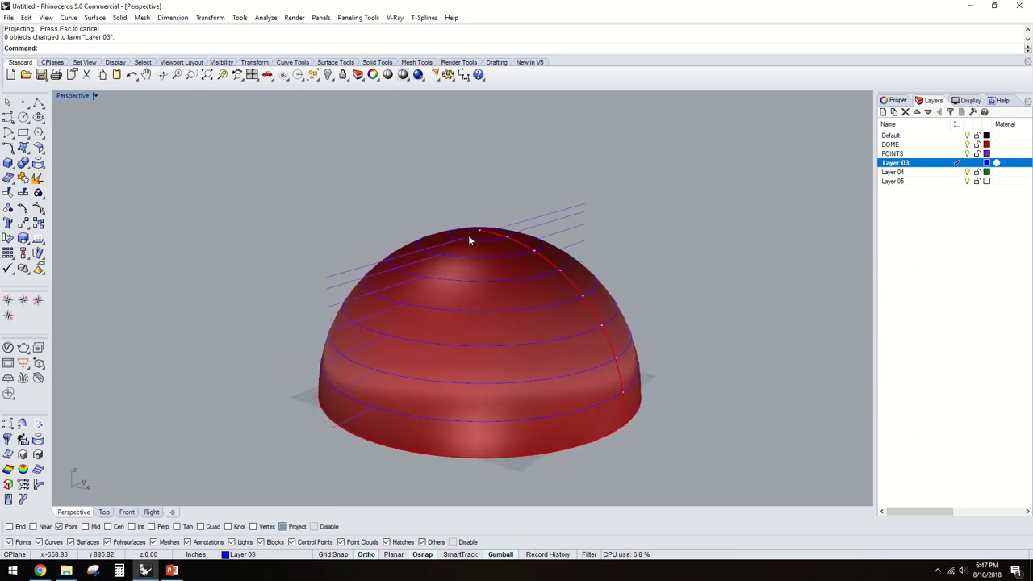
pyautogui.moveTo(598, 326); pyautogui.dragTo(624, 417, button='right')
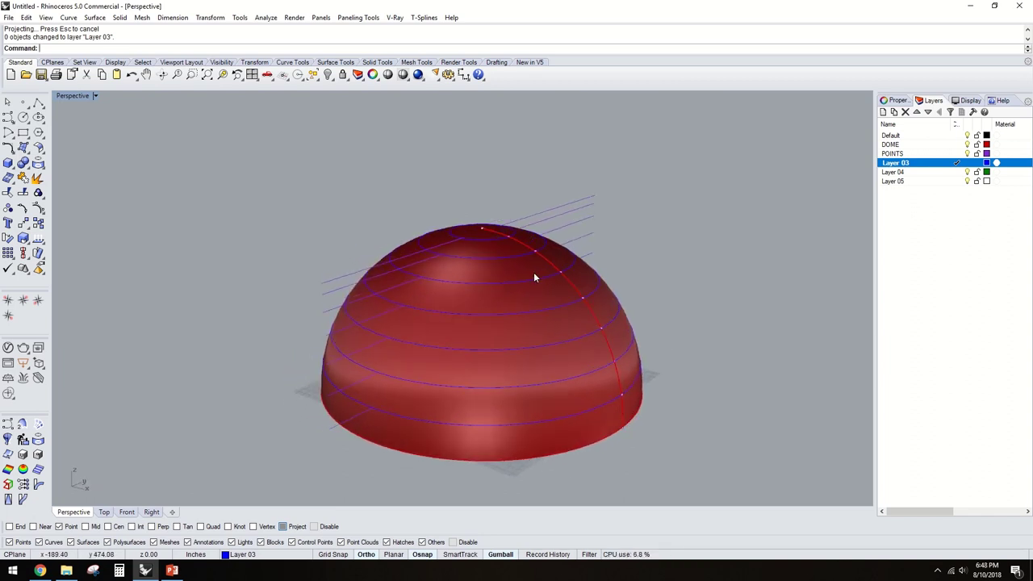
pyautogui.moveTo(593, 253); pyautogui.dragTo(710, 336, button='right')
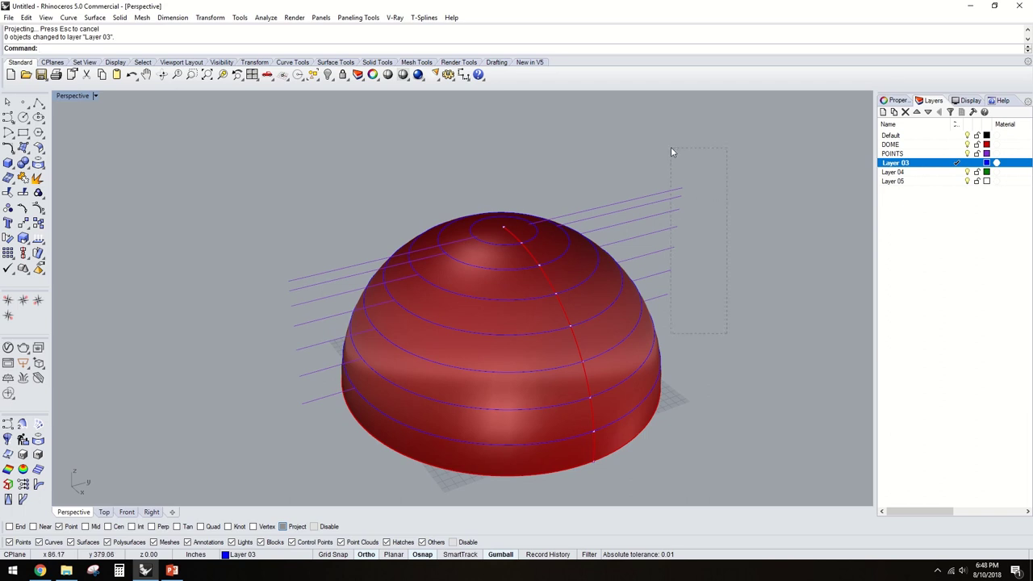
pyautogui.moveTo(665, 132); pyautogui.dragTo(667, 133)
pyautogui.moveTo(752, 364); pyautogui.dragTo(748, 342, button='right')
pyautogui.press('Delete')
pyautogui.moveTo(654, 320); pyautogui.dragTo(627, 272, button='right')
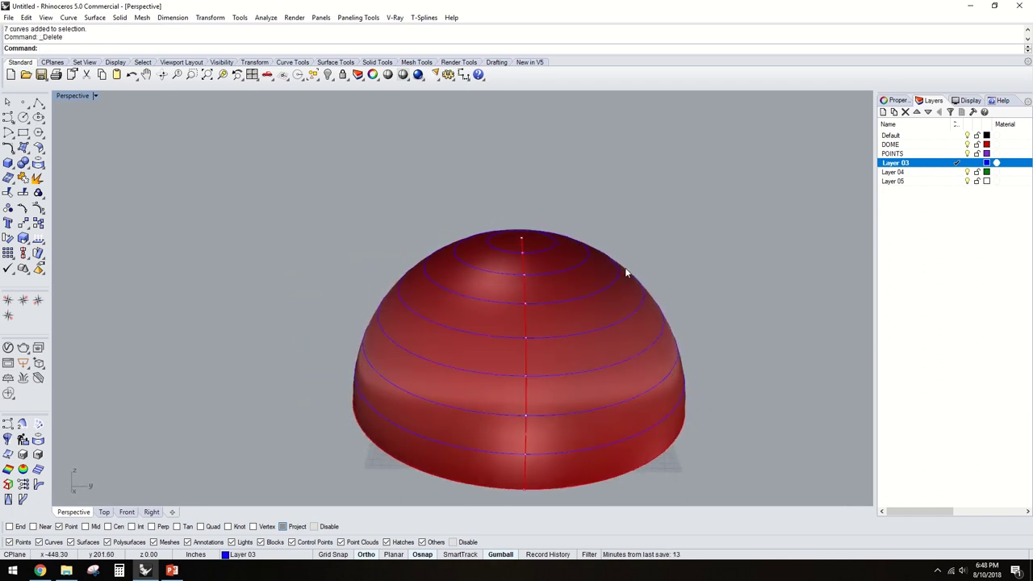
# - Rename Layer 03 as REF-CIR
pyautogui.click(901, 165)
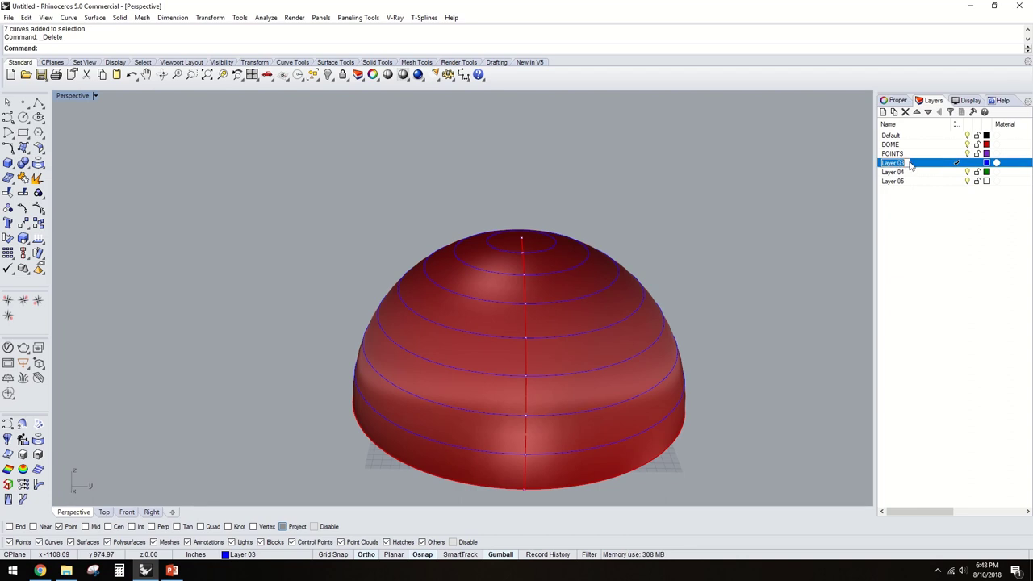
pyautogui.write('REF')
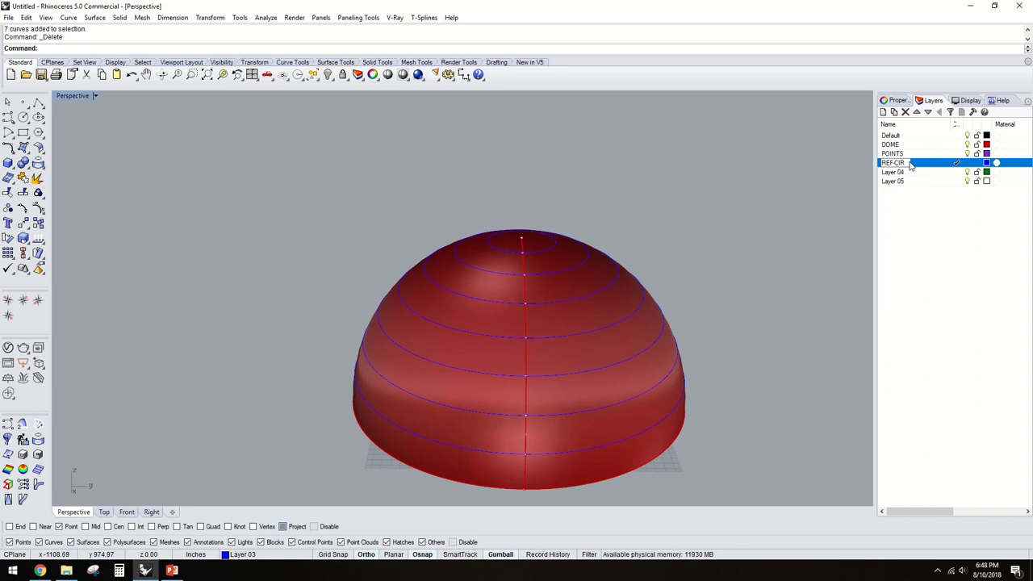
pyautogui.write('-CIR')
pyautogui.press('Return')
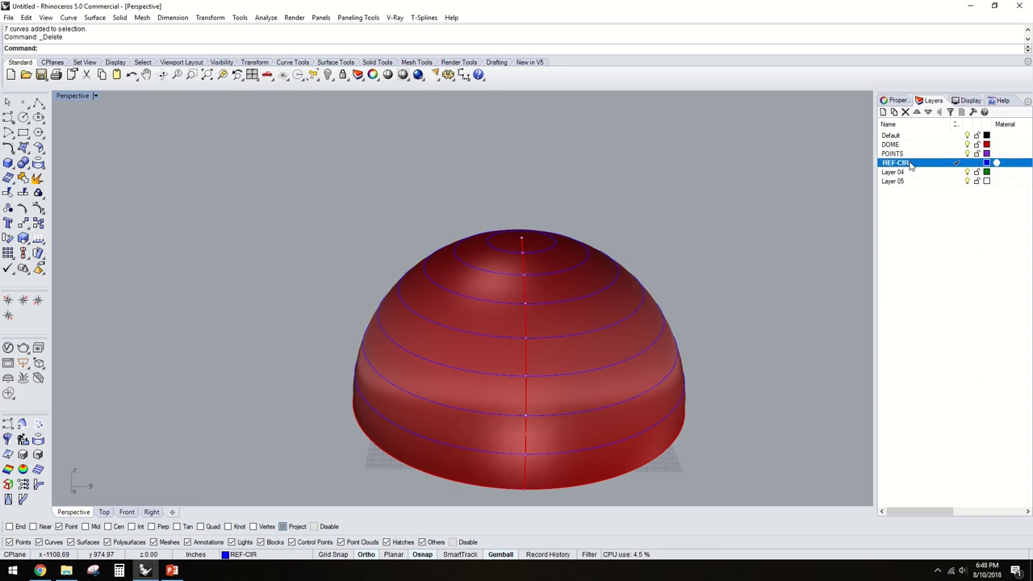
# - Rename Layer 04 as POINTS2 and make it the current layer
pyautogui.click(910, 172)
pyautogui.click(901, 174)
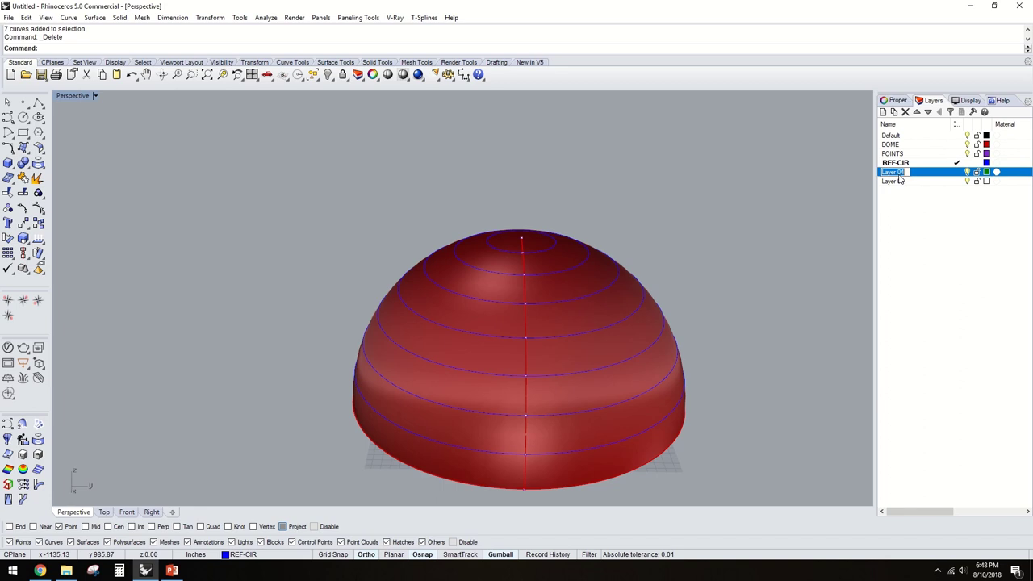
pyautogui.write('POINTS2')
pyautogui.press('Return')
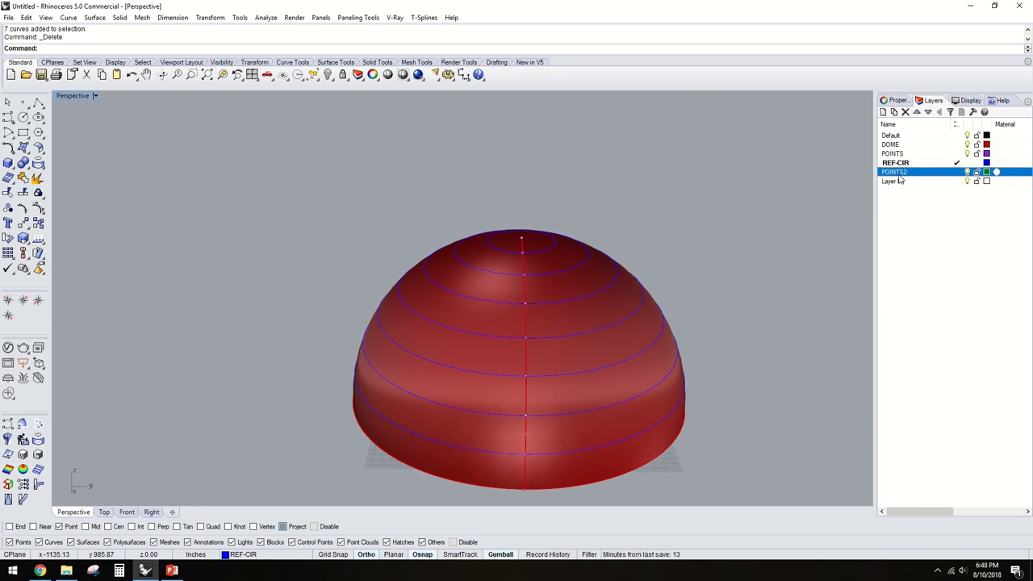
pyautogui.click(956, 172)
pyautogui.keyDown('shift'); pyautogui.moveTo(653, 383); pyautogui.dragTo(657, 286, button='right'); pyautogui.keyUp('shift')
pyautogui.click(659, 330)
pyautogui.moveTo(686, 374); pyautogui.dragTo(659, 372, button='right')
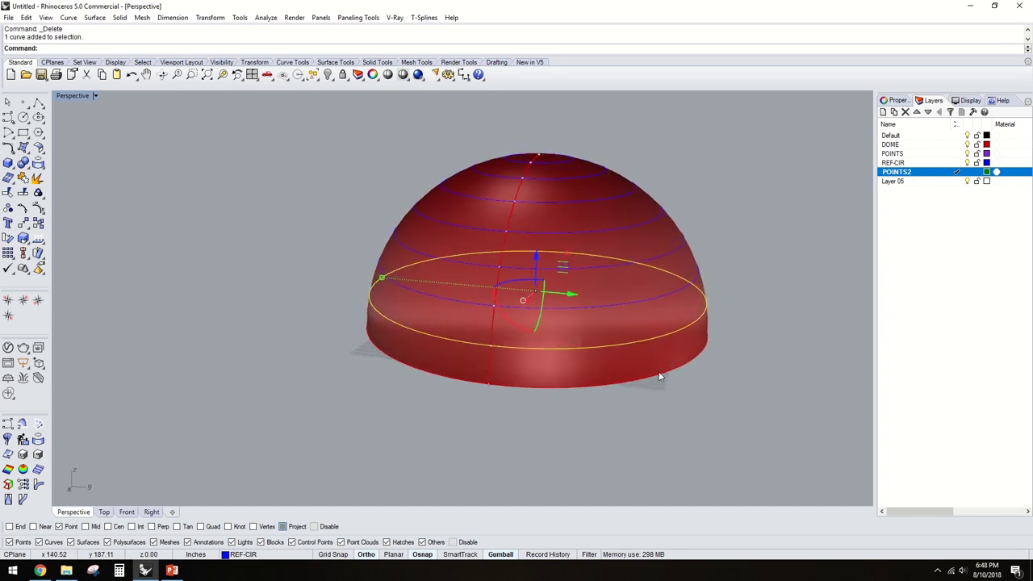
pyautogui.click(669, 368)
pyautogui.click(690, 385)
pyautogui.click(490, 408)
pyautogui.moveTo(489, 408); pyautogui.dragTo(521, 391, button='right')
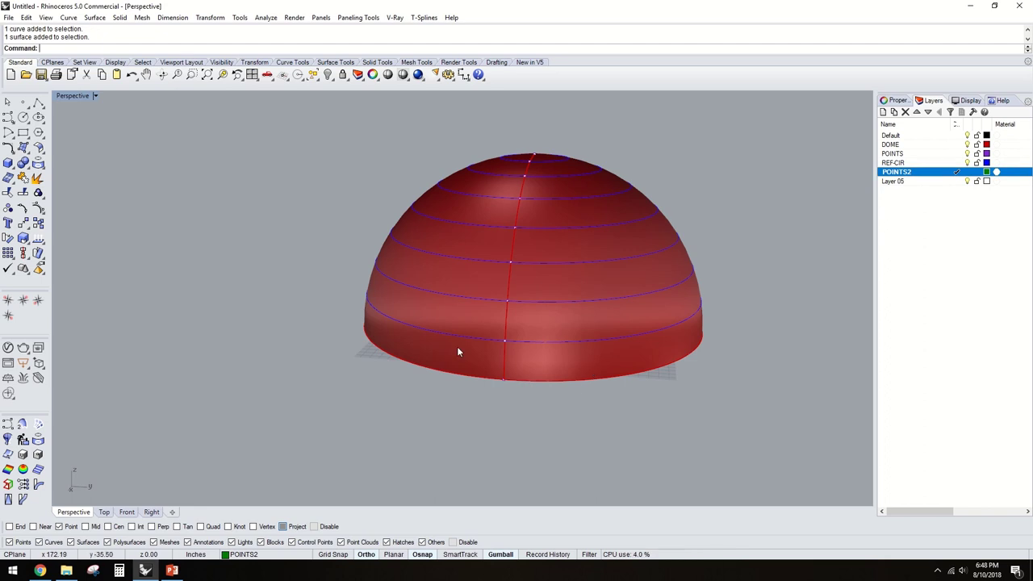
# - Draw a circle around the dome's base, snapping its centre to the base's centre and its radius to the seam's lower end
pyautogui.click(23, 117)
pyautogui.moveTo(452, 404); pyautogui.dragTo(510, 277, button='right')
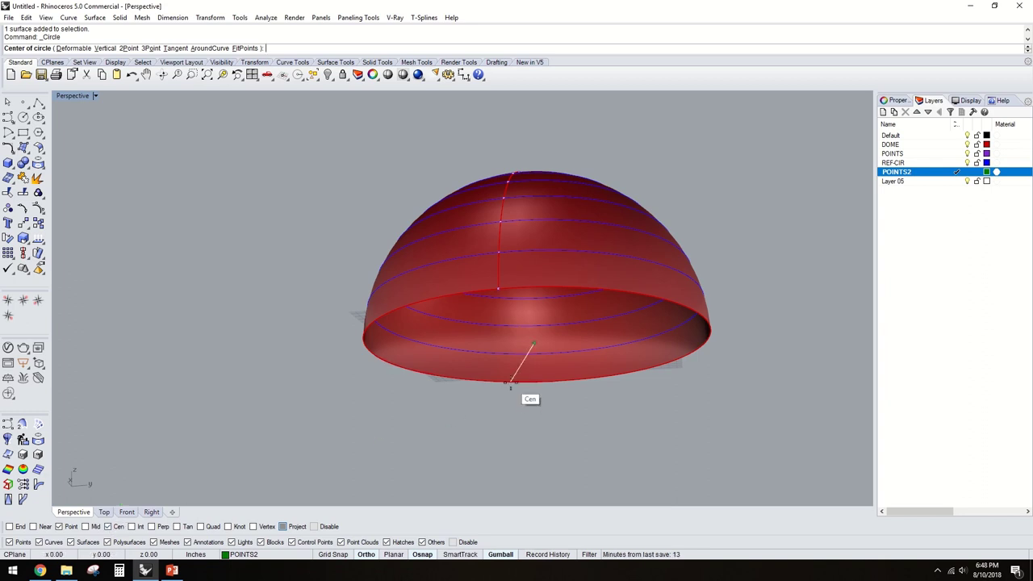
pyautogui.click(510, 387)
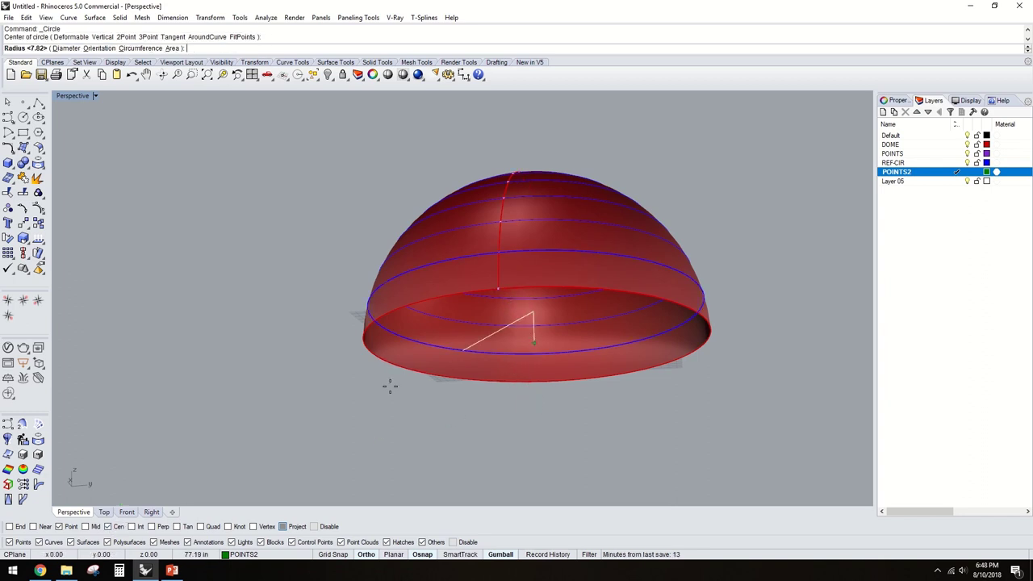
pyautogui.click(23, 527)
pyautogui.click(497, 291)
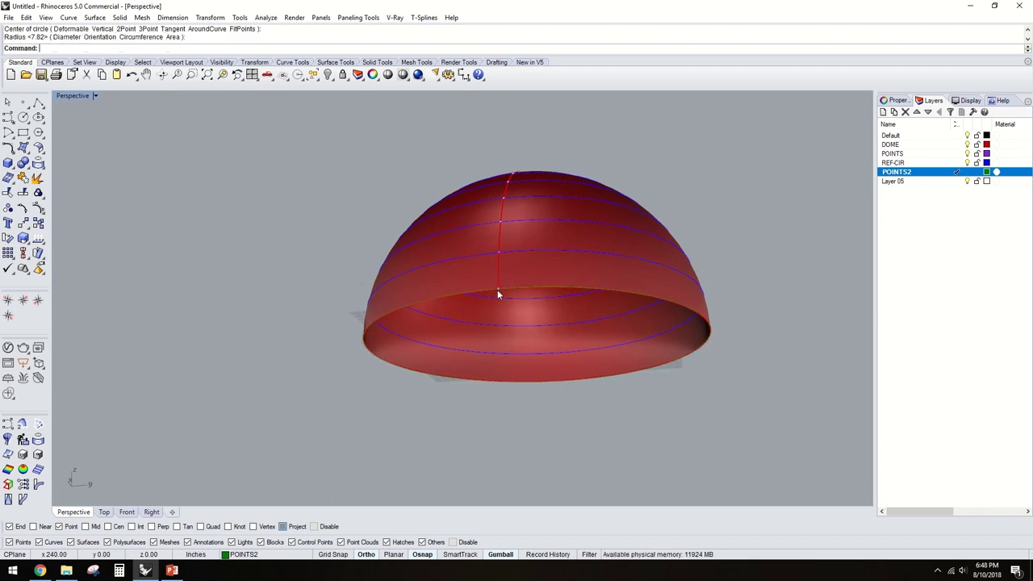
# - Move the new base circle to the REF-CIR layer and keep POINTS2 as the current layer
pyautogui.click(527, 295)
pyautogui.click(588, 316)
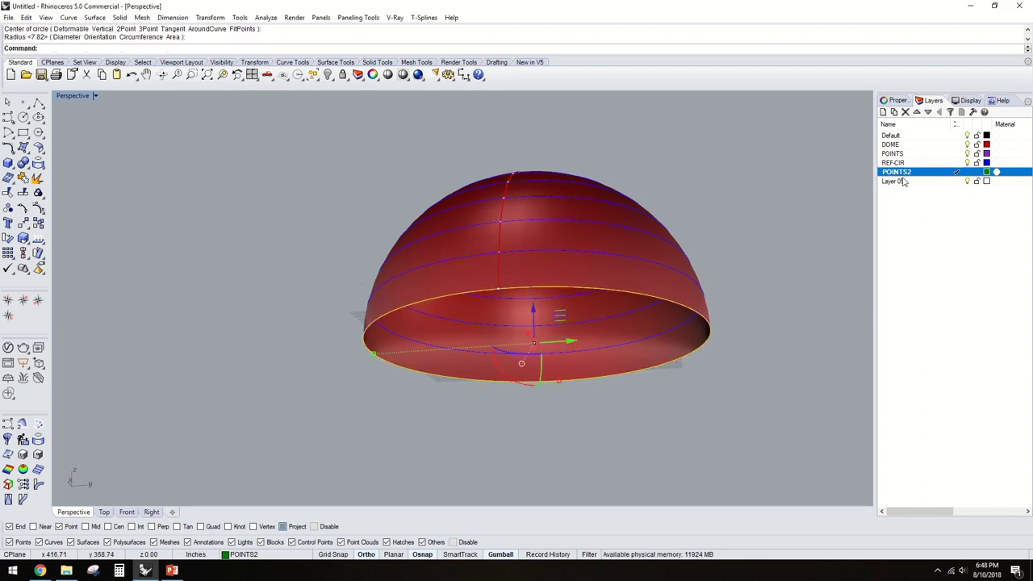
pyautogui.rightClick(955, 163)
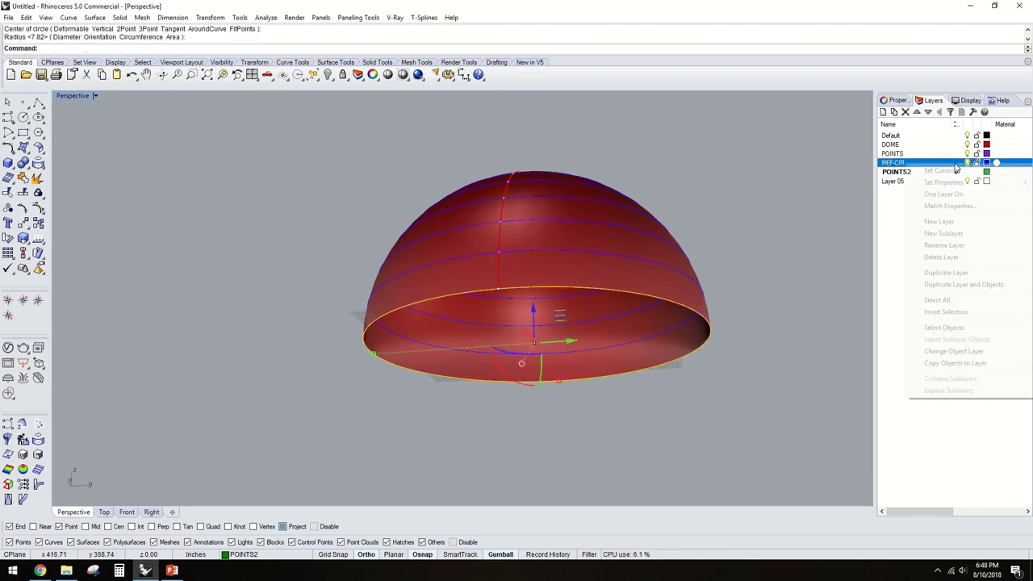
pyautogui.click(964, 352)
pyautogui.moveTo(772, 342); pyautogui.dragTo(655, 381, button='right')
pyautogui.click(955, 175)
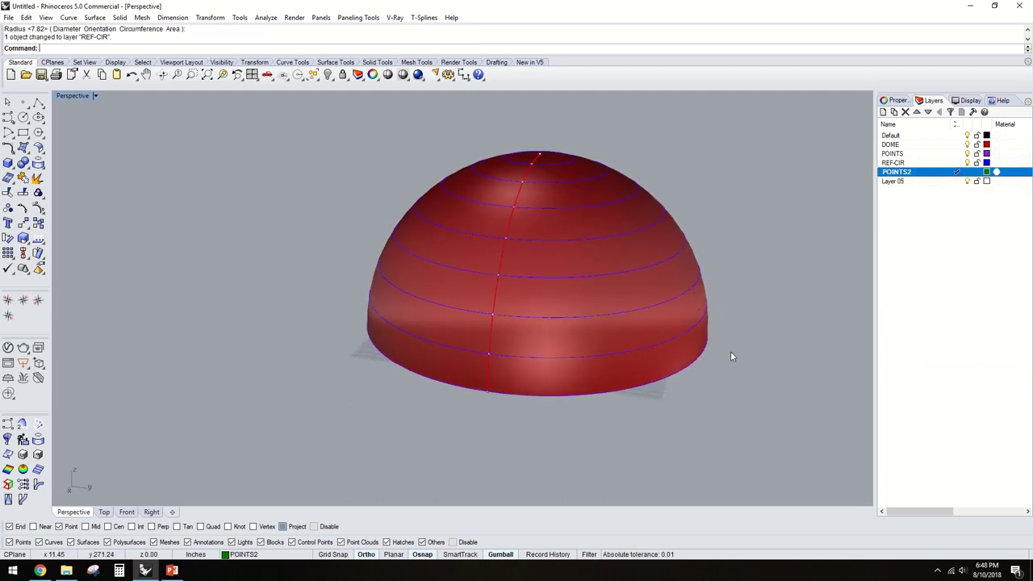
# - Hide the DOME and POINTS layers so that only the reference rings remain displayed
pyautogui.moveTo(730, 351); pyautogui.dragTo(709, 389, button='right')
pyautogui.click(971, 146)
pyautogui.click(967, 145)
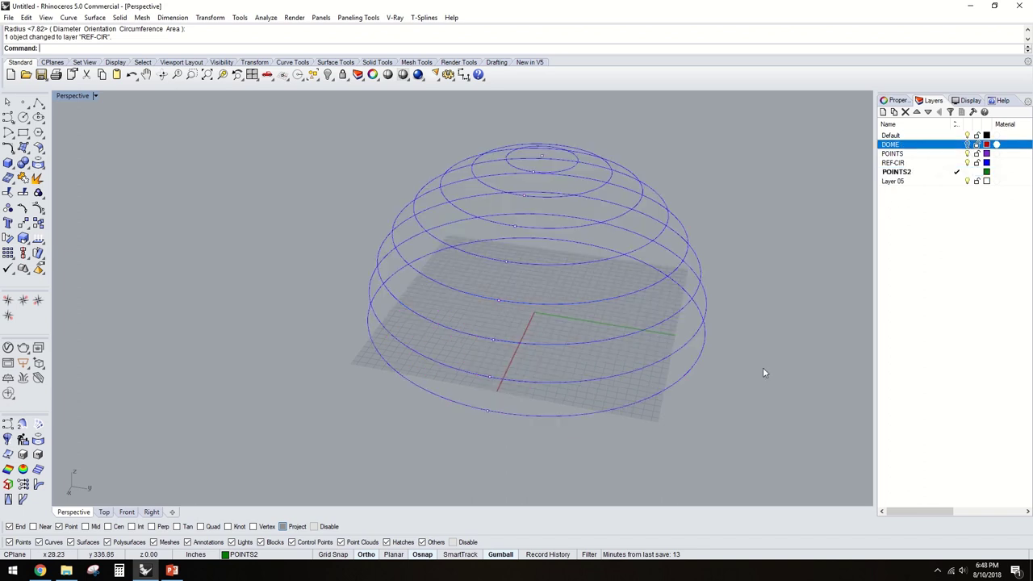
pyautogui.moveTo(762, 367); pyautogui.dragTo(710, 315, button='right')
pyautogui.click(967, 154)
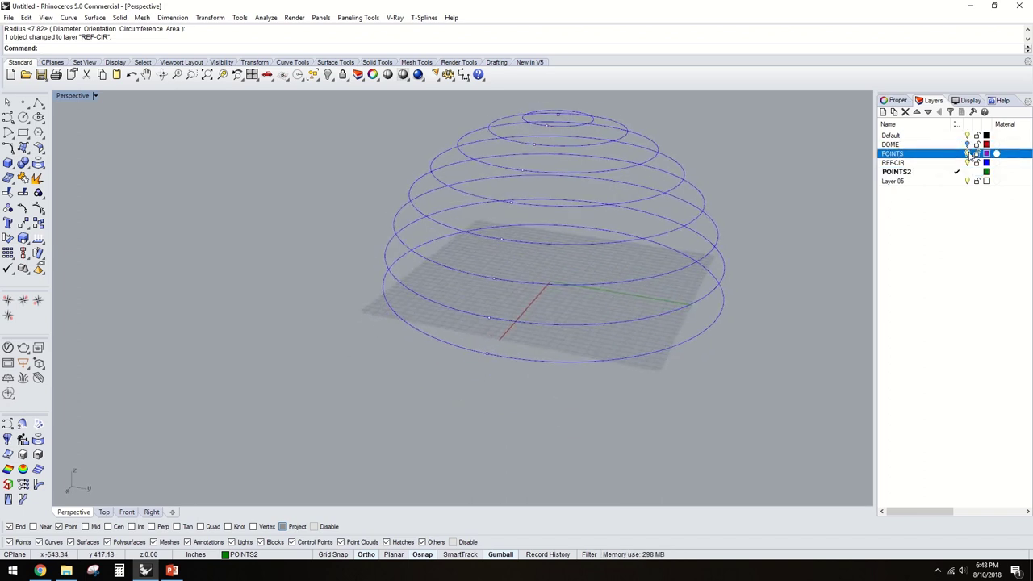
# - Examine the stacked reference rings from the dome's base up to the smallest ring near the apex
pyautogui.moveTo(674, 347); pyautogui.dragTo(662, 316, button='right')
pyautogui.click(668, 316)
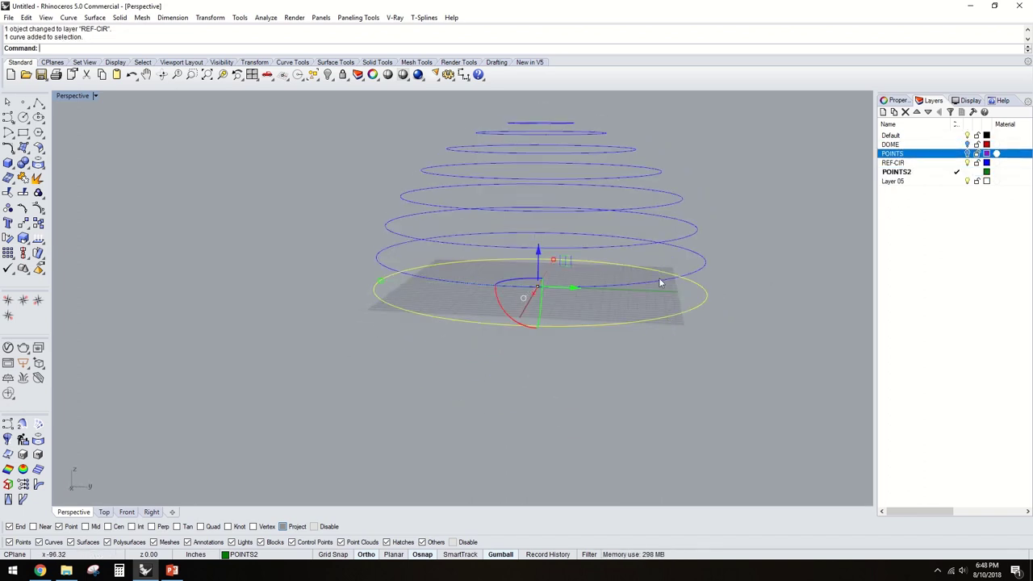
pyautogui.click(660, 264)
pyautogui.moveTo(642, 242); pyautogui.dragTo(676, 212, button='right')
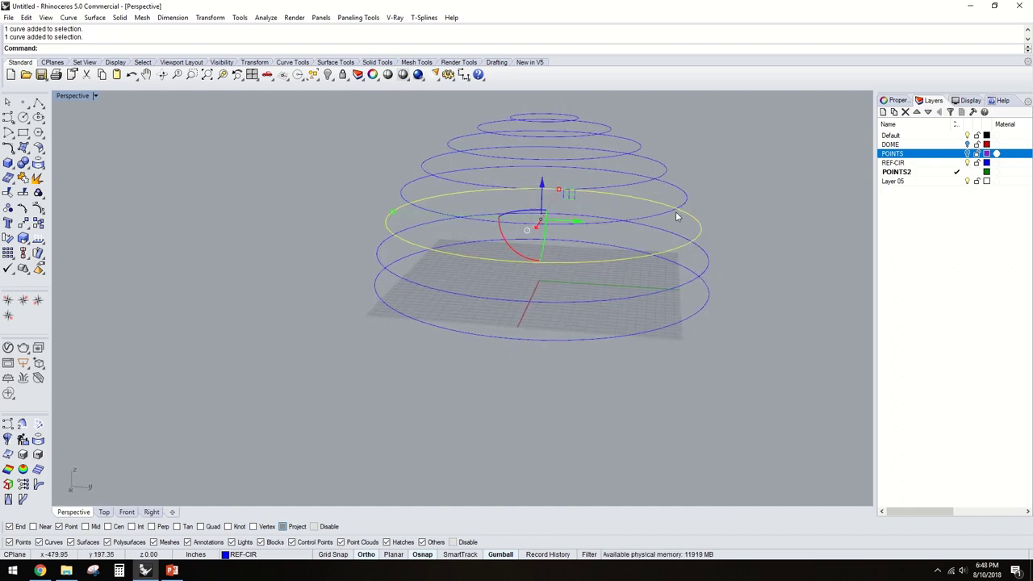
pyautogui.click(710, 219)
pyautogui.moveTo(720, 286); pyautogui.dragTo(737, 303, button='right')
pyautogui.moveTo(602, 135); pyautogui.dragTo(603, 138)
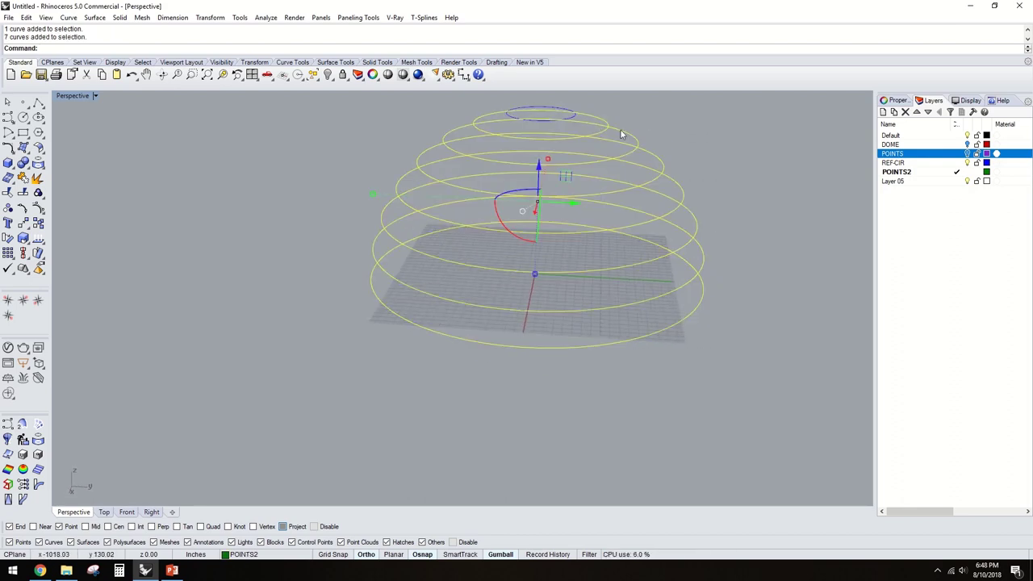
pyautogui.moveTo(620, 130); pyautogui.dragTo(565, 157, button='right')
pyautogui.click(665, 131)
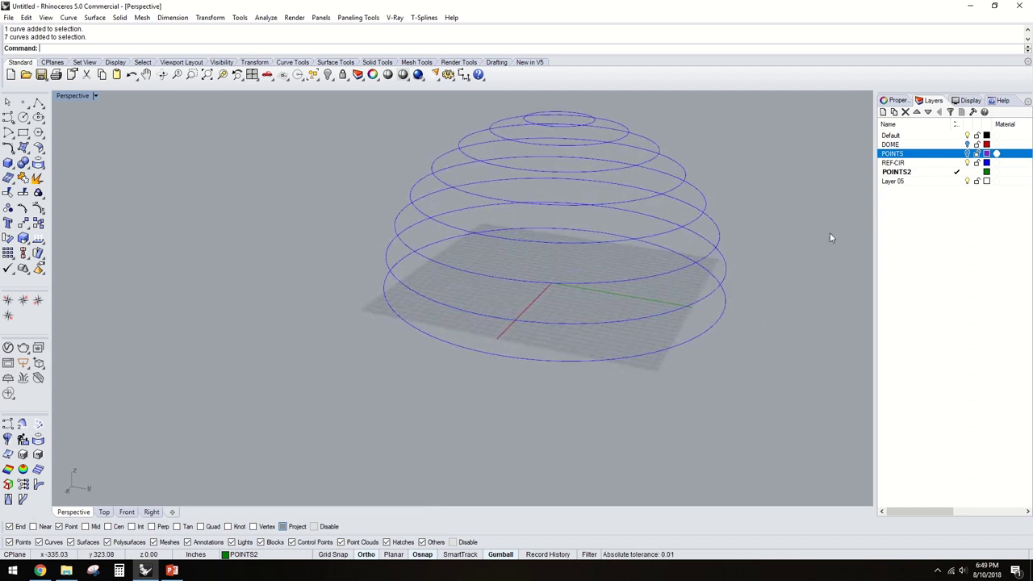
# - Divide the base ring into 32 segments with point objects, keeping its seam point in place
pyautogui.click(668, 354)
pyautogui.write('Divide')
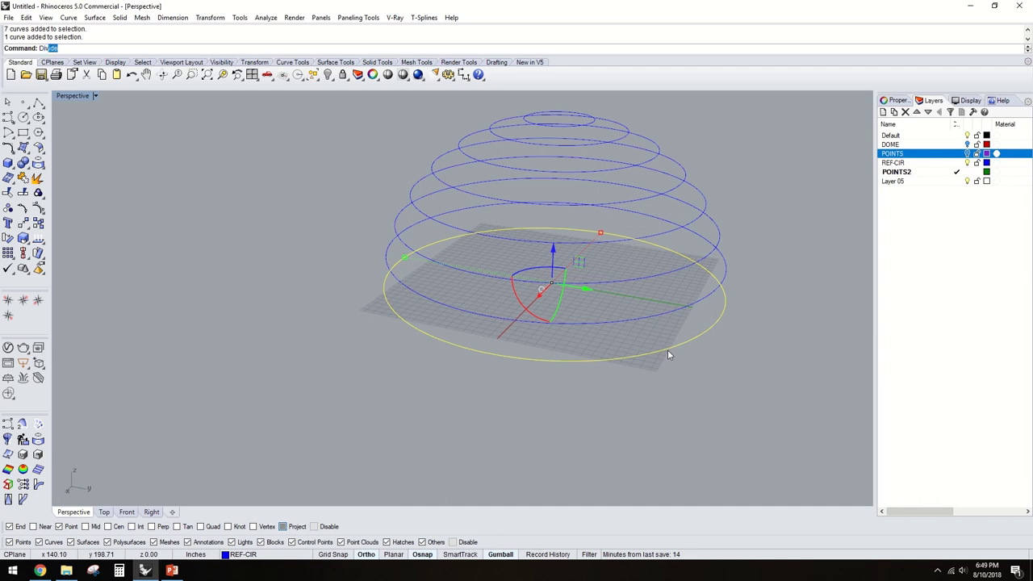
pyautogui.press('Return')
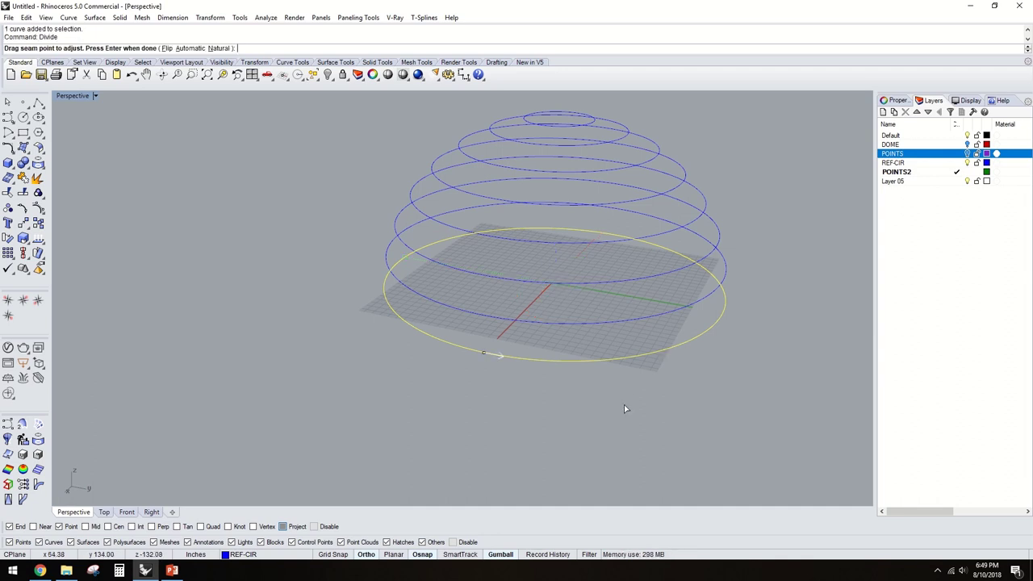
pyautogui.press('Return')
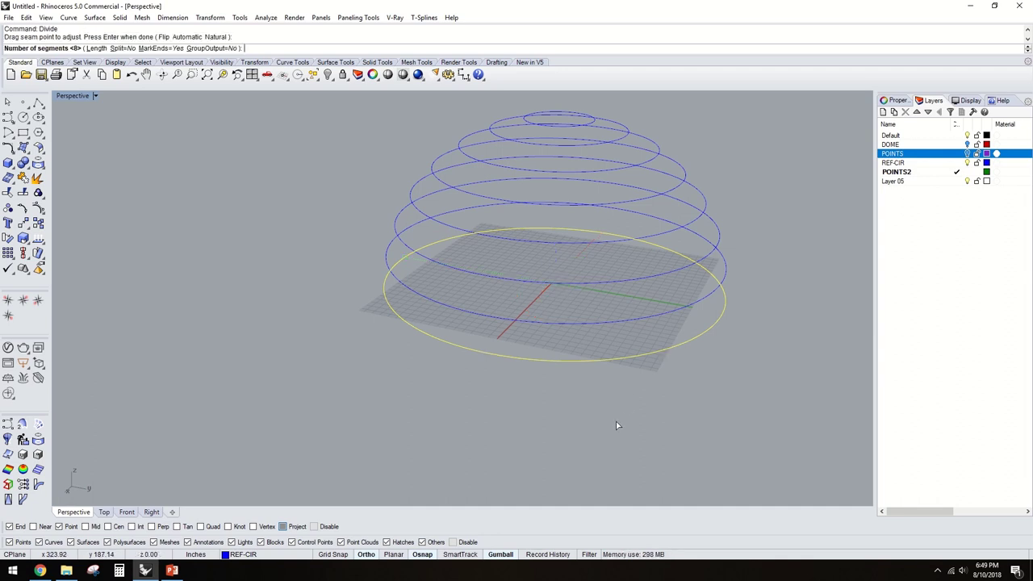
pyautogui.write('32')
pyautogui.press('Return')
pyautogui.press('Escape')
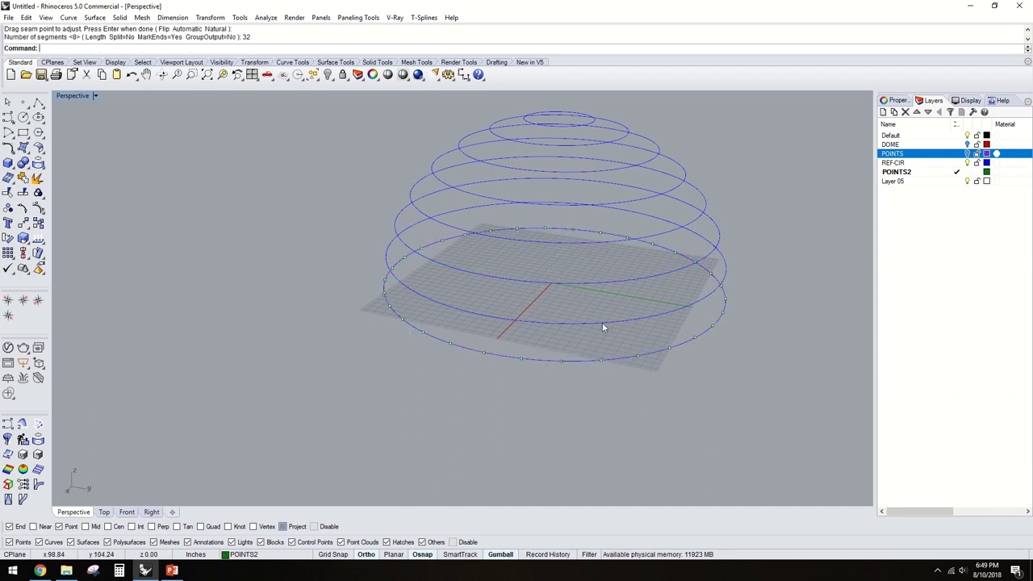
# - Divide the second and third rings above the ground into 32 segments each with point objects
pyautogui.click(602, 322)
pyautogui.press('Return')
pyautogui.press('Return')
pyautogui.press('Return')
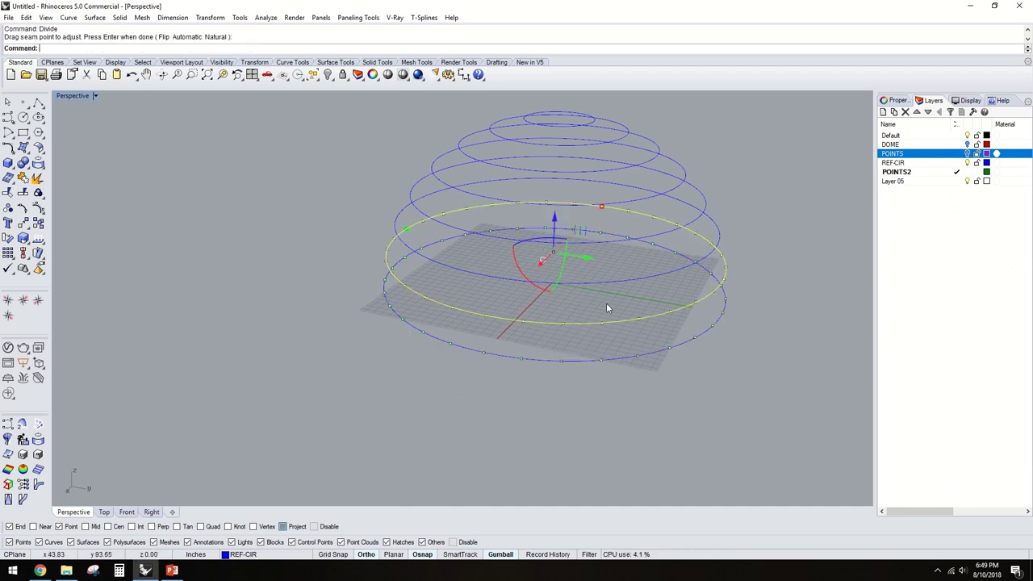
pyautogui.press('Escape')
pyautogui.click(599, 281)
# - Divide the fourth and fifth rings from the base into 32 segments each with point objects
pyautogui.press('Return')
pyautogui.press('Return')
pyautogui.press('Return')
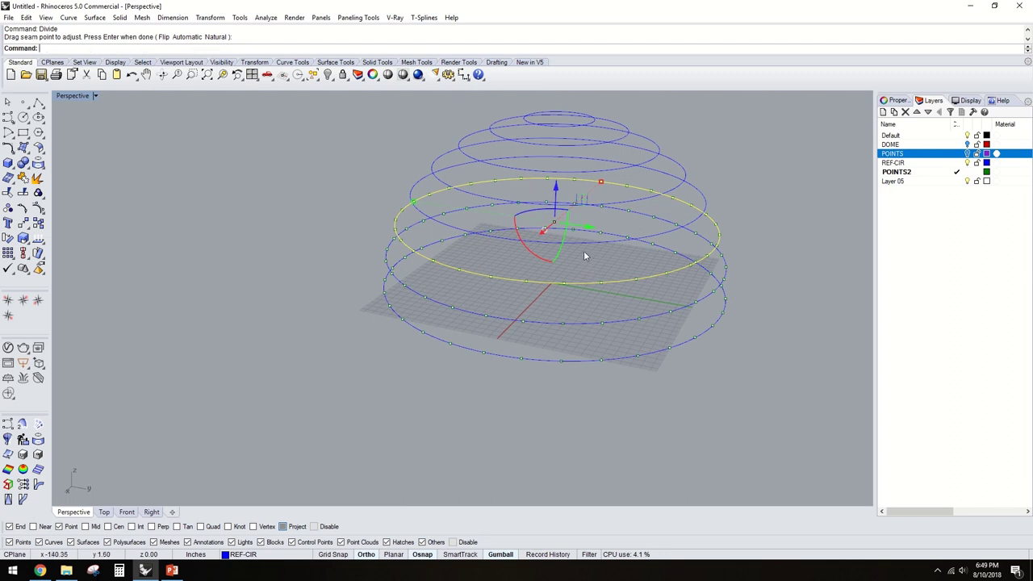
pyautogui.press('Escape')
pyautogui.click(591, 246)
pyautogui.press('Return')
pyautogui.press('Return')
pyautogui.press('Return')
pyautogui.moveTo(591, 250); pyautogui.dragTo(567, 260, button='right')
pyautogui.click(567, 260)
# - Divide the sixth and seventh rings from the base into 32 segments each with point objects
pyautogui.press('Return')
pyautogui.press('Return')
pyautogui.press('Return')
pyautogui.press('Escape')
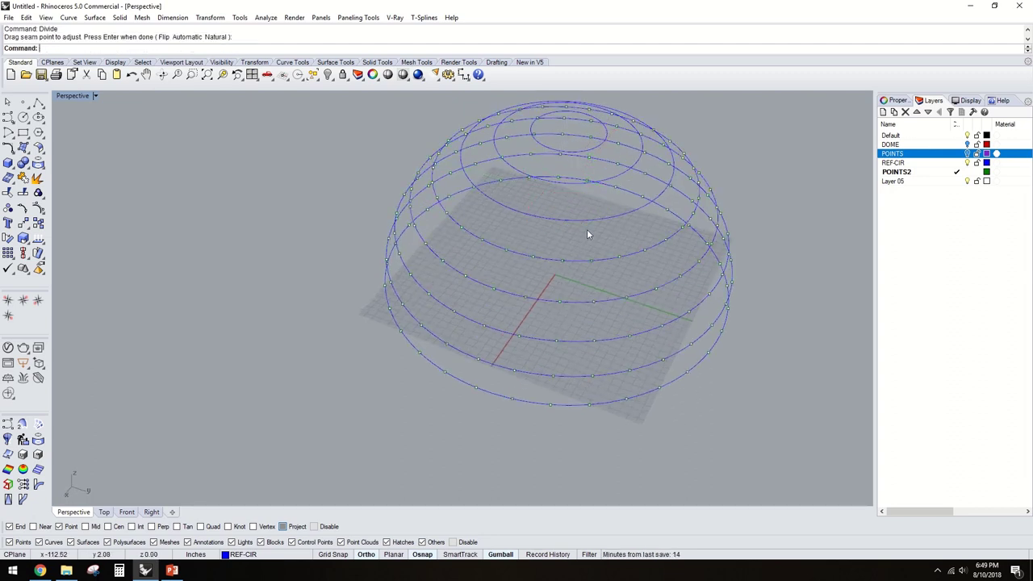
pyautogui.click(589, 224)
pyautogui.press('Return')
pyautogui.press('Return')
pyautogui.press('Return')
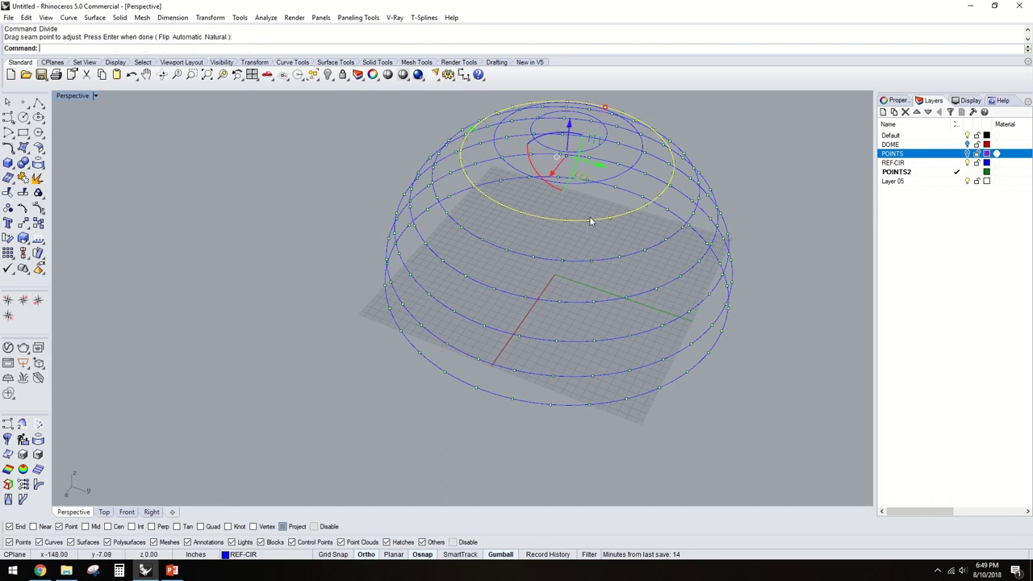
pyautogui.moveTo(595, 221); pyautogui.dragTo(576, 249, button='right')
pyautogui.press('Escape')
pyautogui.click(578, 236)
pyautogui.press('Return')
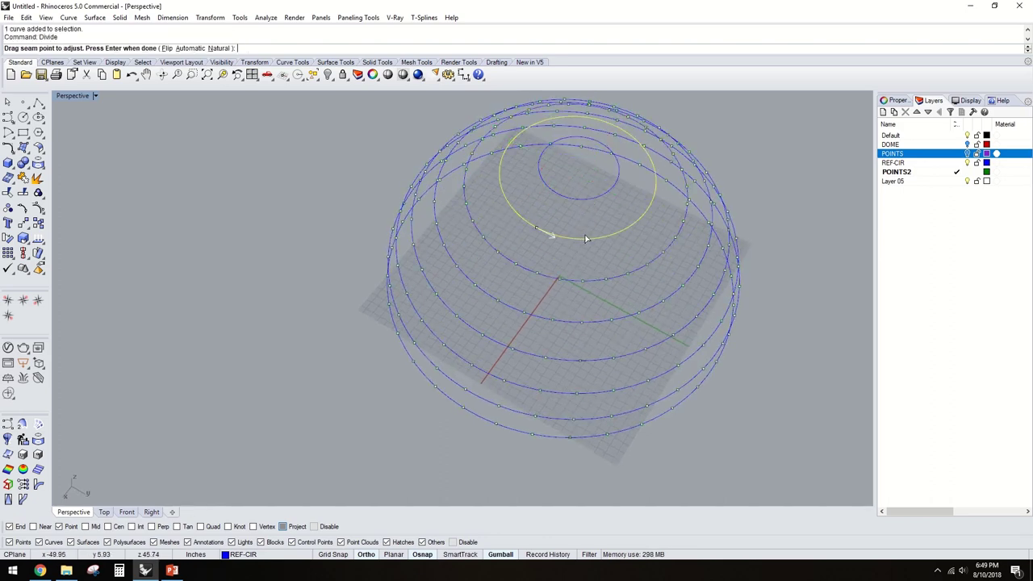
# - Divide the smallest ring near the dome's apex into 32 segments with point objects
pyautogui.press('Return')
pyautogui.press('Return')
pyautogui.press('Escape')
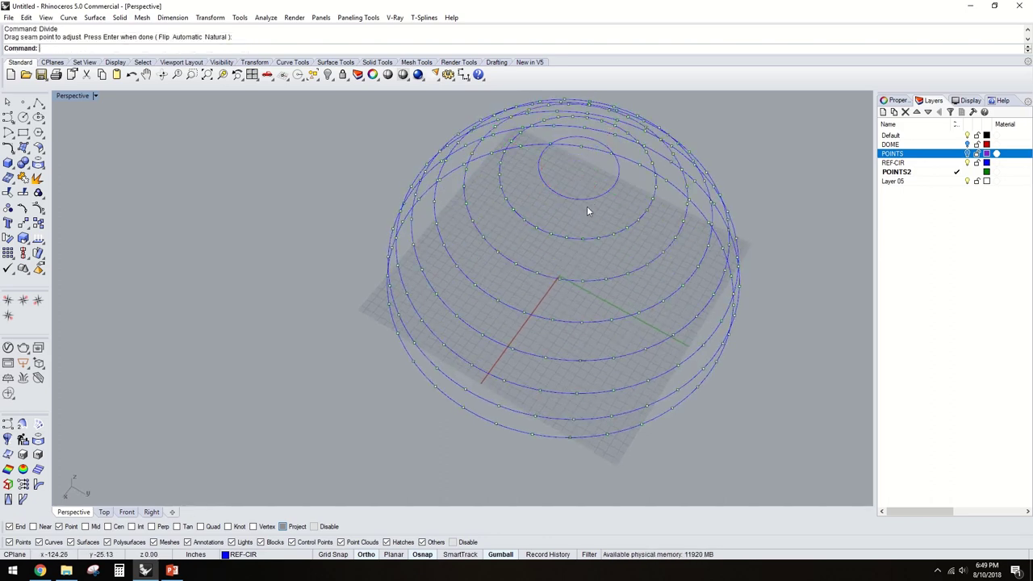
pyautogui.click(584, 200)
pyautogui.press('Return')
pyautogui.press('Return')
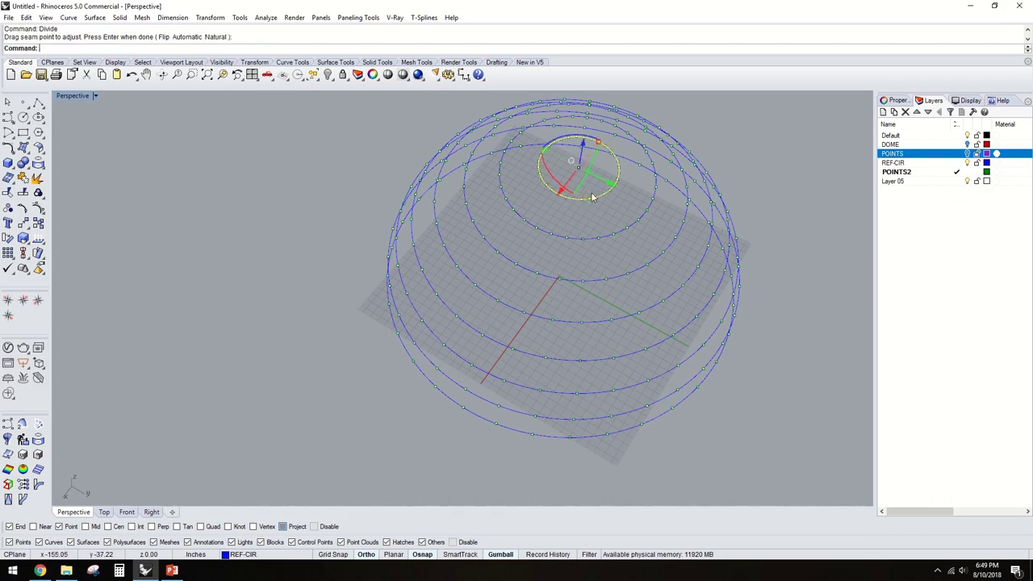
pyautogui.press('Return')
pyautogui.scroll(-3, 617, 208)
pyautogui.moveTo(618, 208); pyautogui.dragTo(507, 257, button='right')
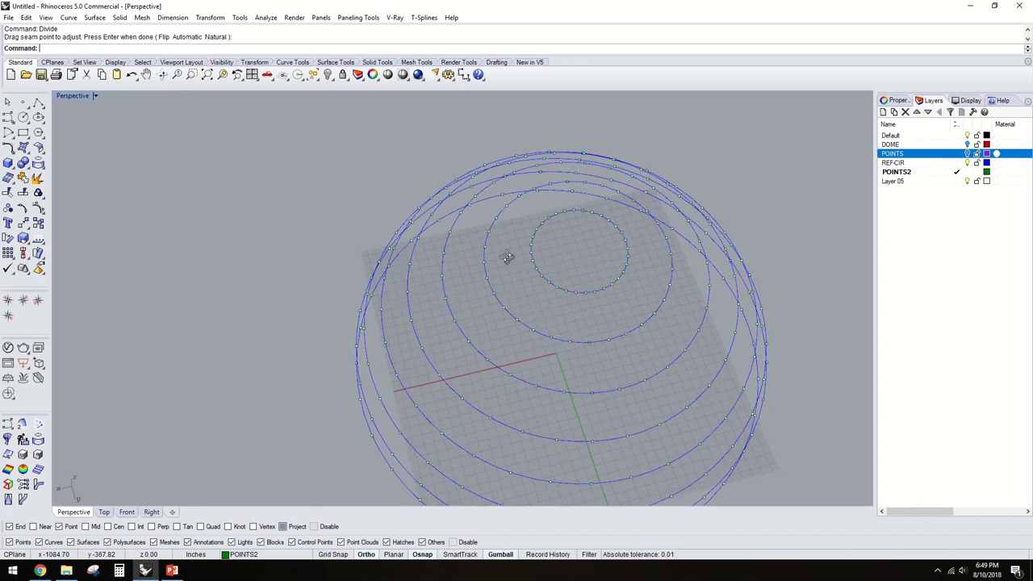
# - Show the DOME layer and place a point at the dome's apex, snapped to the seam's upper end with Project turned off
pyautogui.click(968, 145)
pyautogui.moveTo(670, 331); pyautogui.dragTo(701, 239, button='right')
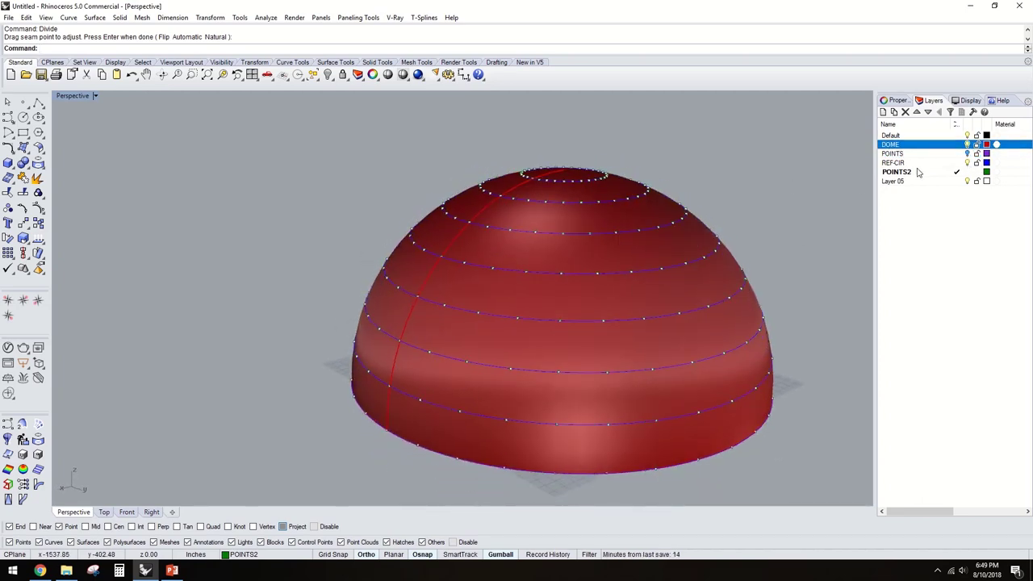
pyautogui.click(23, 102)
pyautogui.scroll(5, 609, 185)
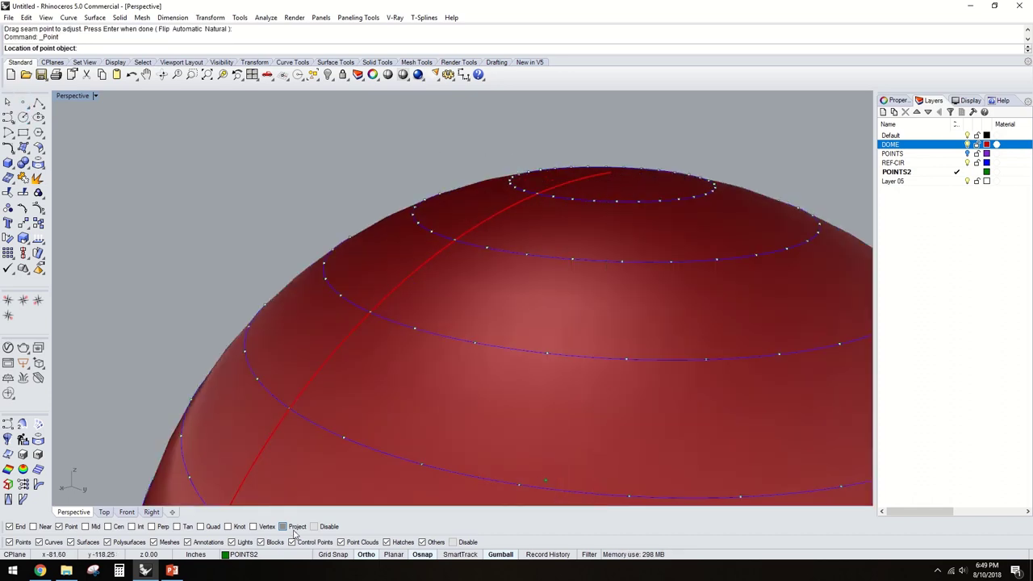
pyautogui.click(615, 174)
pyautogui.scroll(-5, 613, 264)
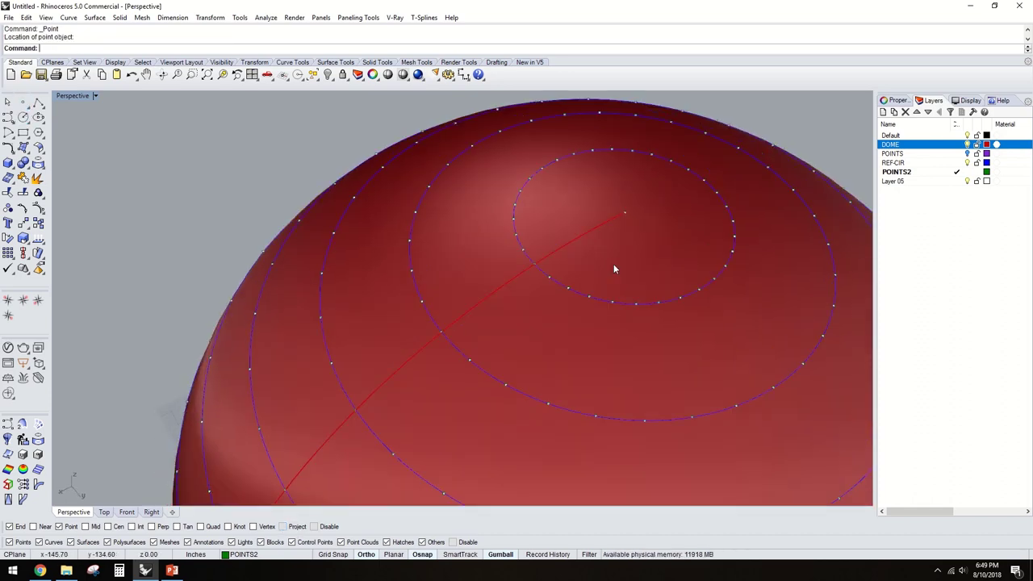
# - Turn the visibility of the POINTS layer back on
pyautogui.moveTo(612, 269); pyautogui.dragTo(558, 401, button='right')
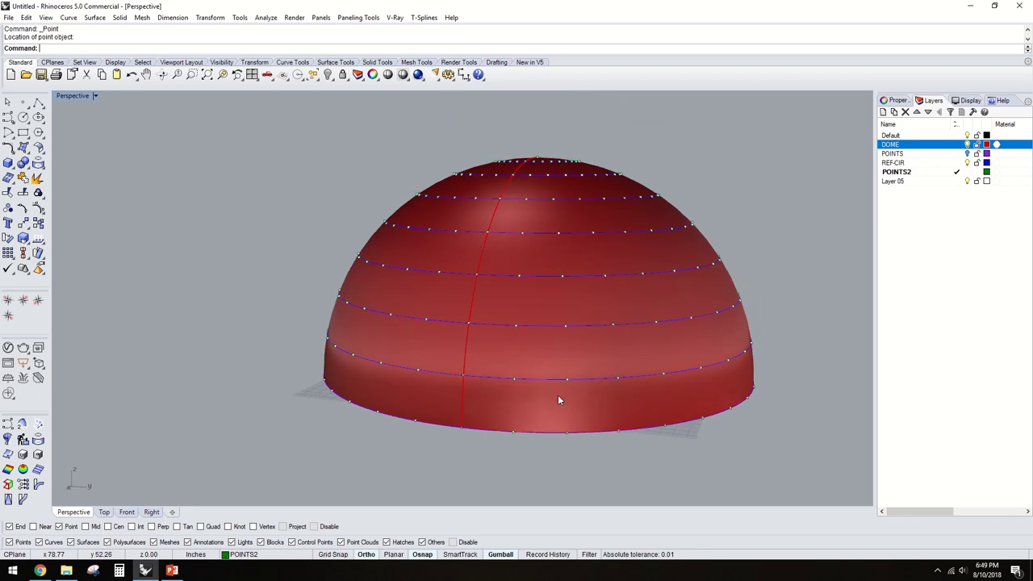
pyautogui.moveTo(535, 234); pyautogui.dragTo(576, 232, button='right')
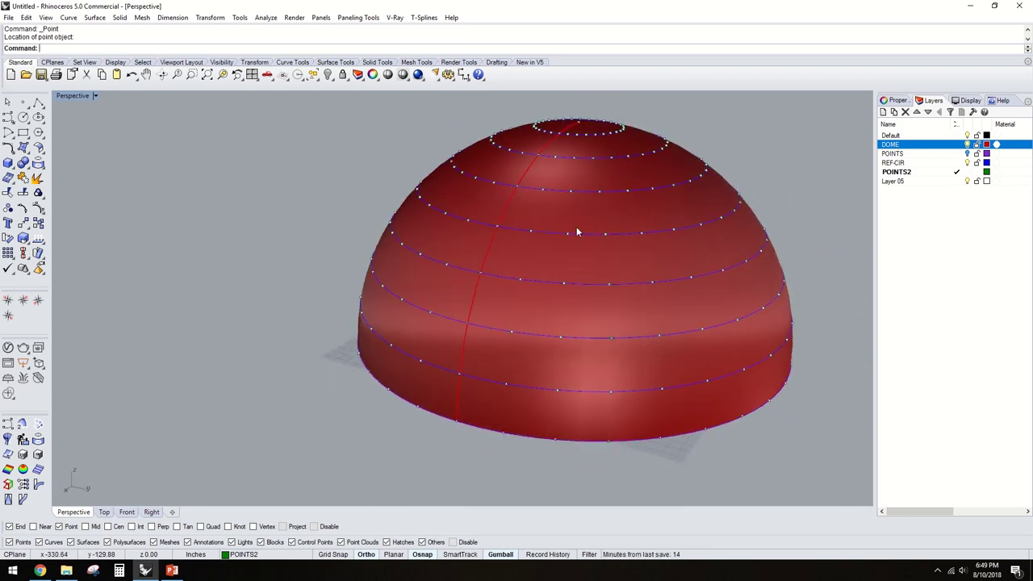
pyautogui.moveTo(575, 436); pyautogui.dragTo(565, 369, button='right')
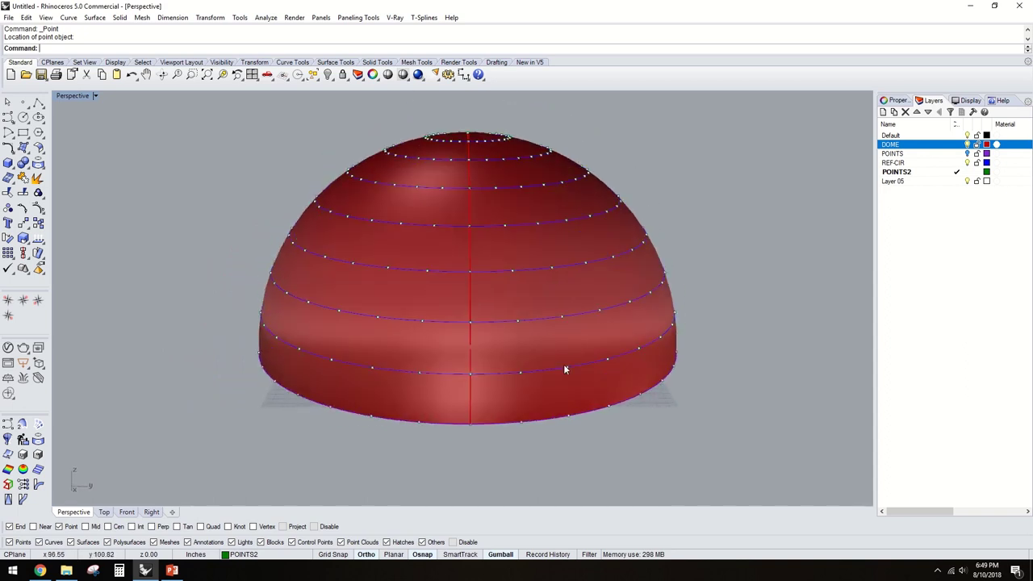
pyautogui.moveTo(652, 414); pyautogui.dragTo(762, 197, button='right')
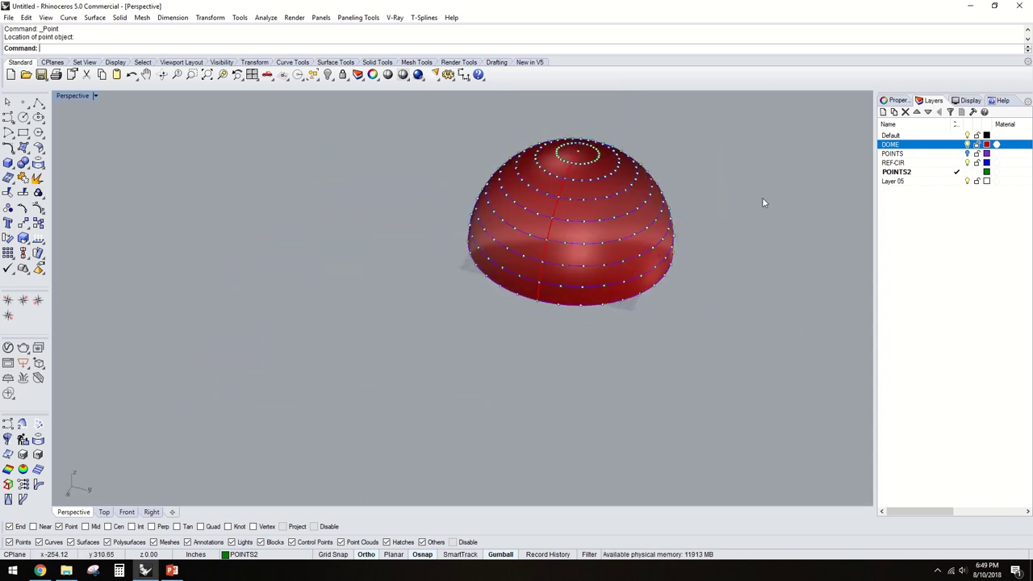
pyautogui.click(972, 155)
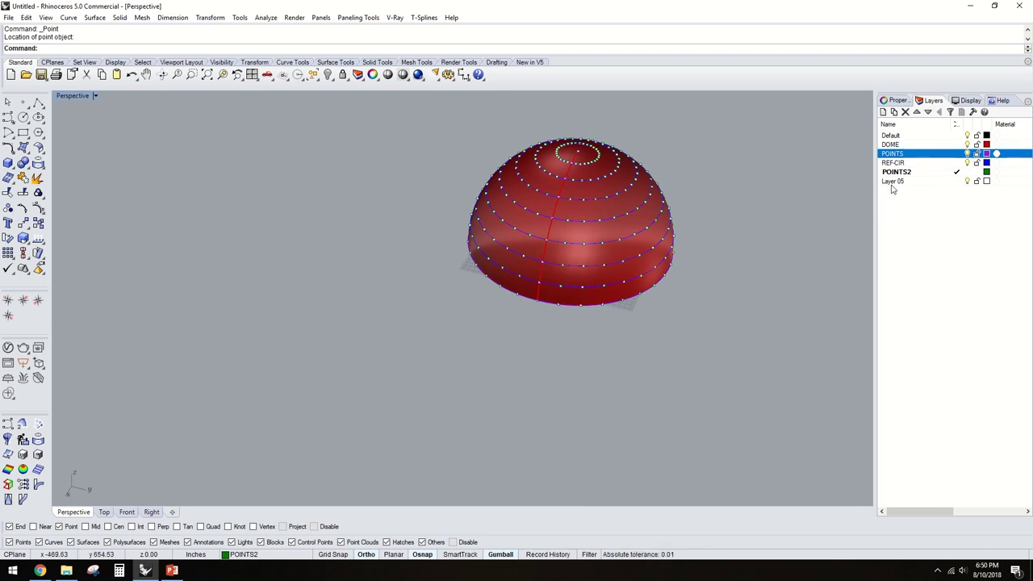
# - Duplicate the whole dome with its rings and points to a spot well beside the original along the Y axis
pyautogui.moveTo(685, 186); pyautogui.dragTo(598, 229, button='right')
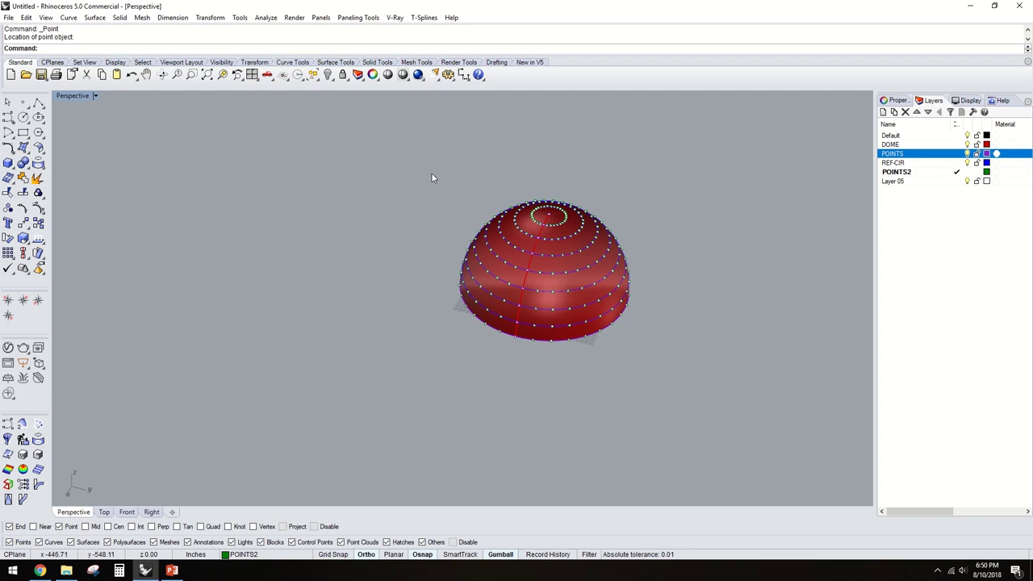
pyautogui.moveTo(409, 162); pyautogui.dragTo(710, 381)
pyautogui.scroll(-4, 686, 379)
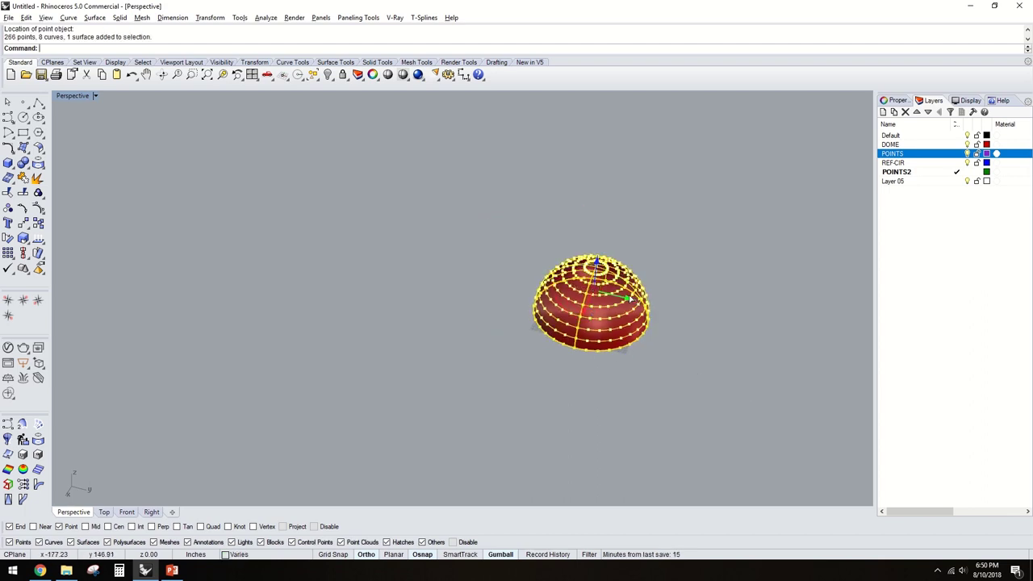
pyautogui.keyDown('alt'); pyautogui.moveTo(630, 298); pyautogui.dragTo(293, 217); pyautogui.keyUp('alt')
# - Draw a single-segment polyline between two neighbouring division points on the first ring above the dome's base
pyautogui.scroll(9, 644, 373)
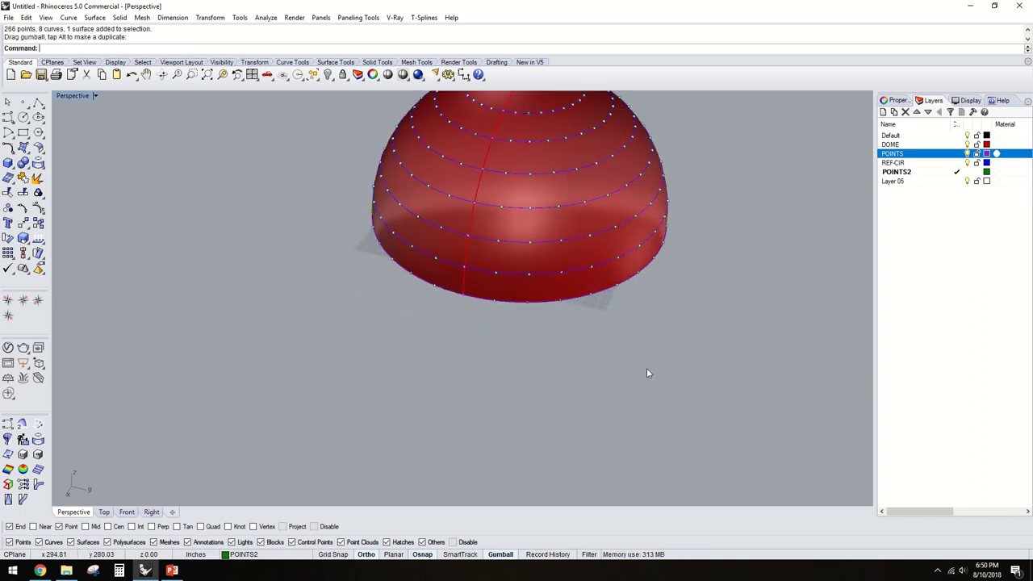
pyautogui.keyDown('shift'); pyautogui.moveTo(566, 291); pyautogui.dragTo(537, 327, button='right'); pyautogui.keyUp('shift')
pyautogui.scroll(3, 551, 363)
pyautogui.moveTo(675, 323); pyautogui.dragTo(673, 314, button='right')
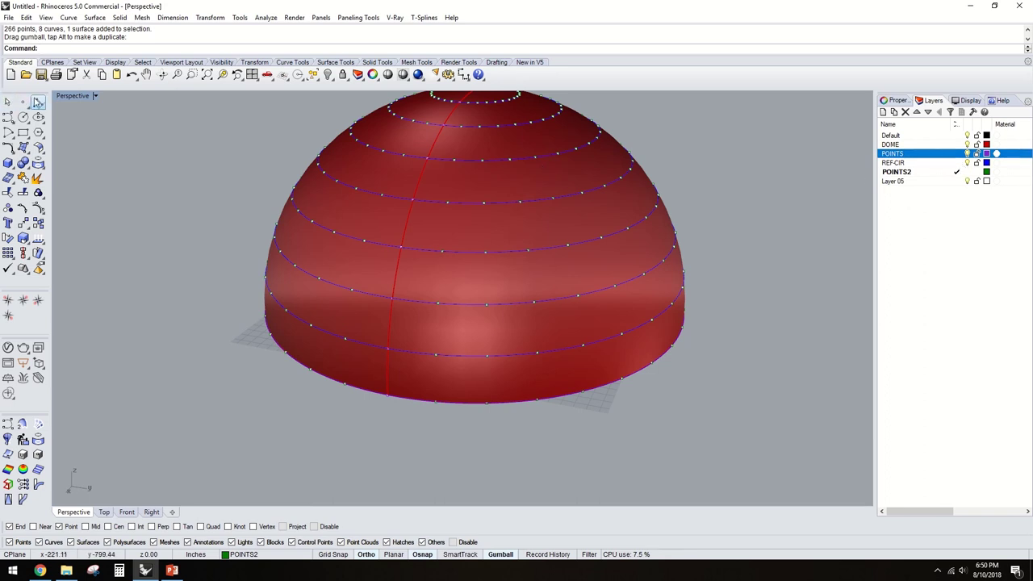
pyautogui.click(38, 101)
pyautogui.scroll(1, 577, 402)
pyautogui.scroll(1, 577, 402)
pyautogui.click(524, 331)
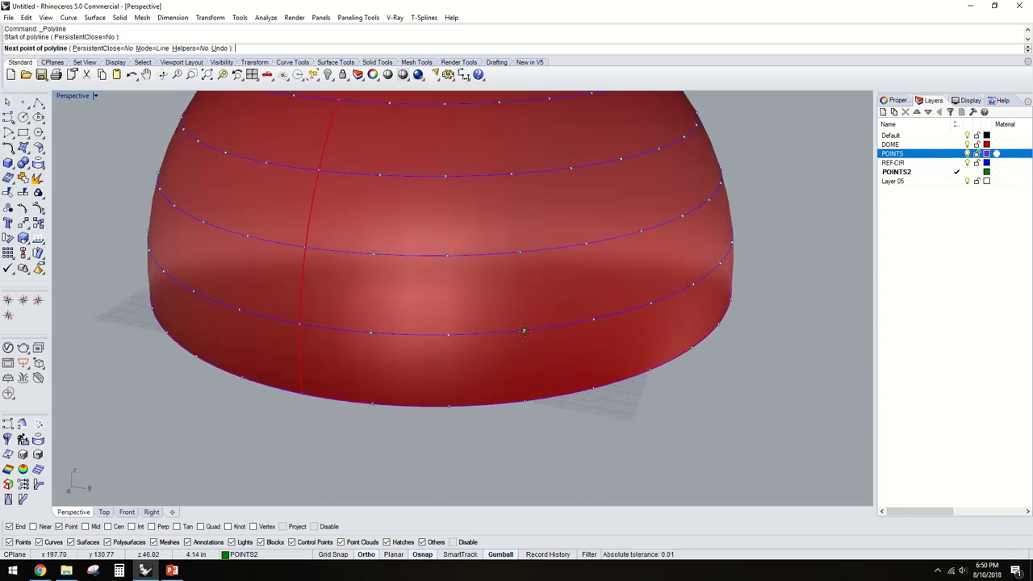
pyautogui.click(595, 321)
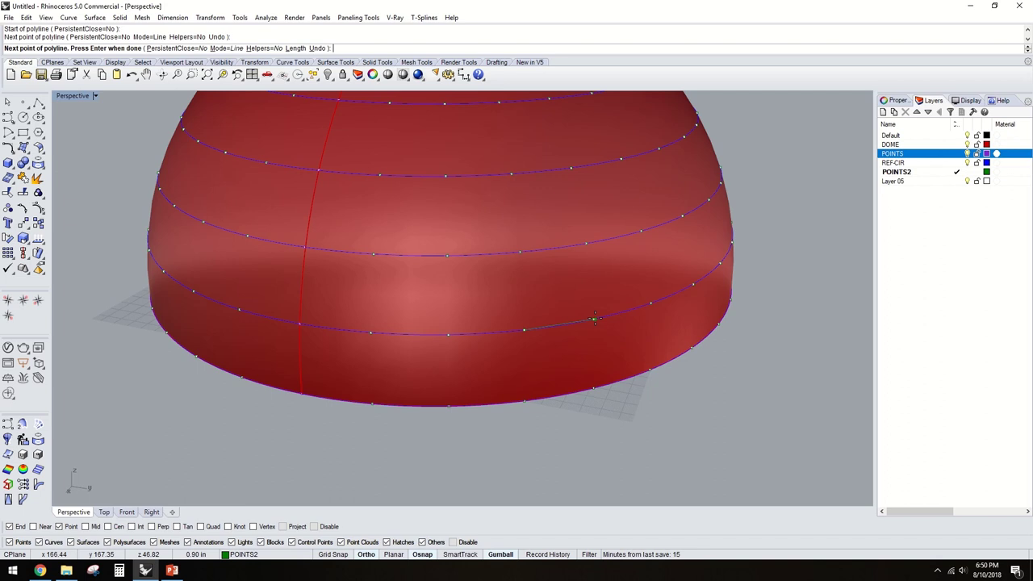
pyautogui.press('Return')
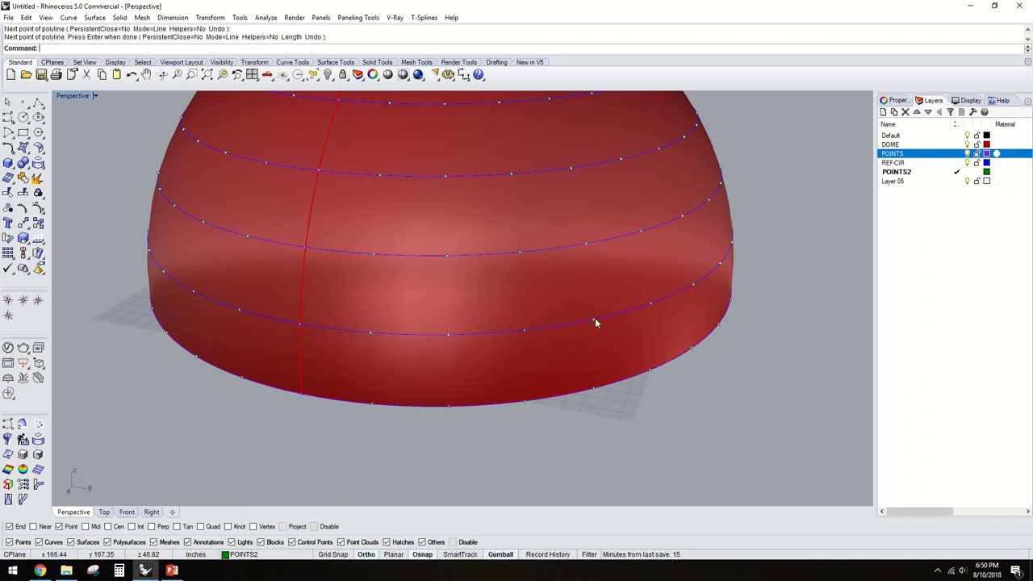
# - Hide the DOME layer and examine the new line among the rings and their division points
pyautogui.click(967, 144)
pyautogui.scroll(3, 577, 322)
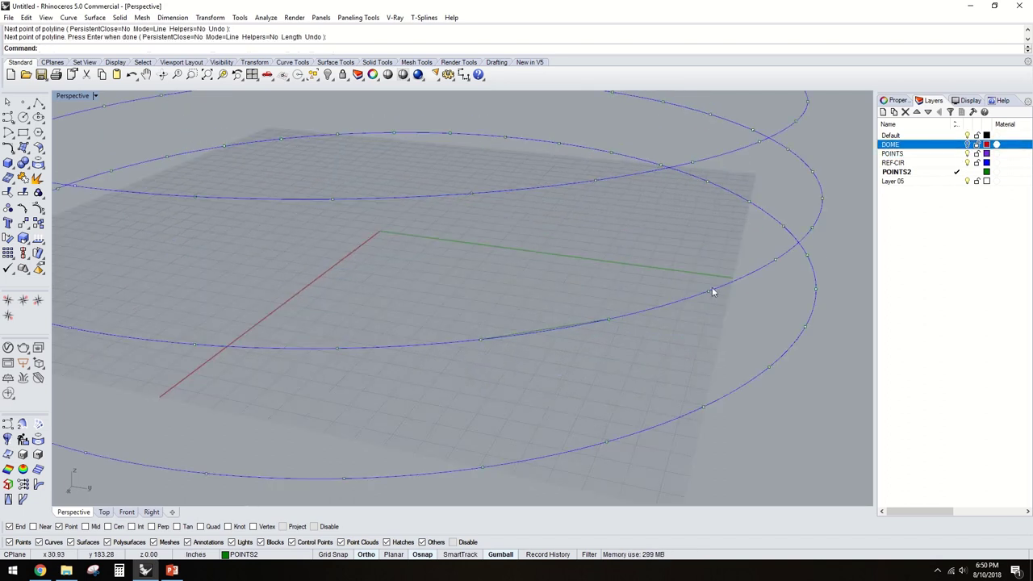
pyautogui.scroll(-10, 589, 345)
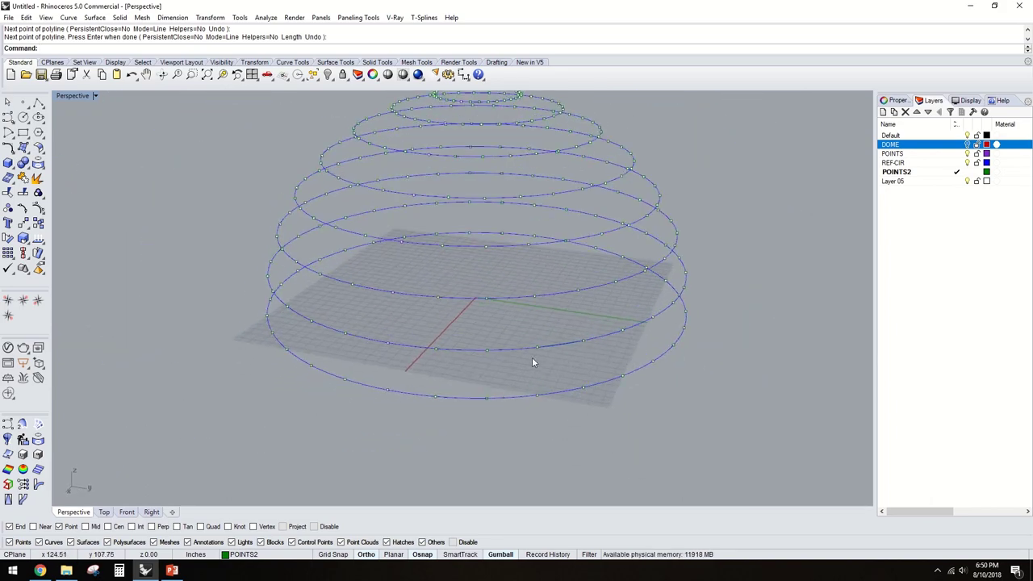
pyautogui.moveTo(532, 363); pyautogui.dragTo(421, 351, button='right')
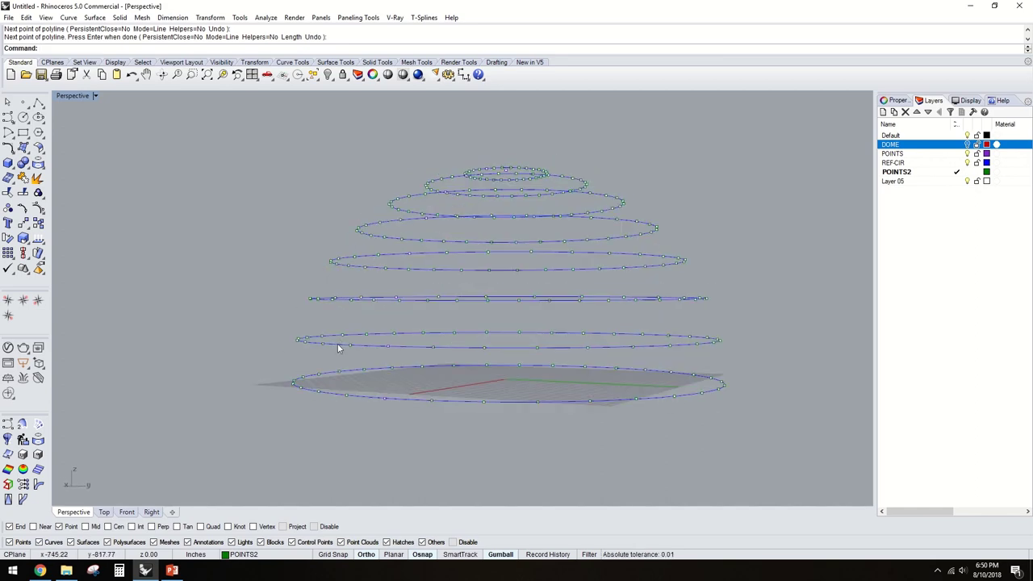
pyautogui.moveTo(357, 270); pyautogui.dragTo(350, 274, button='right')
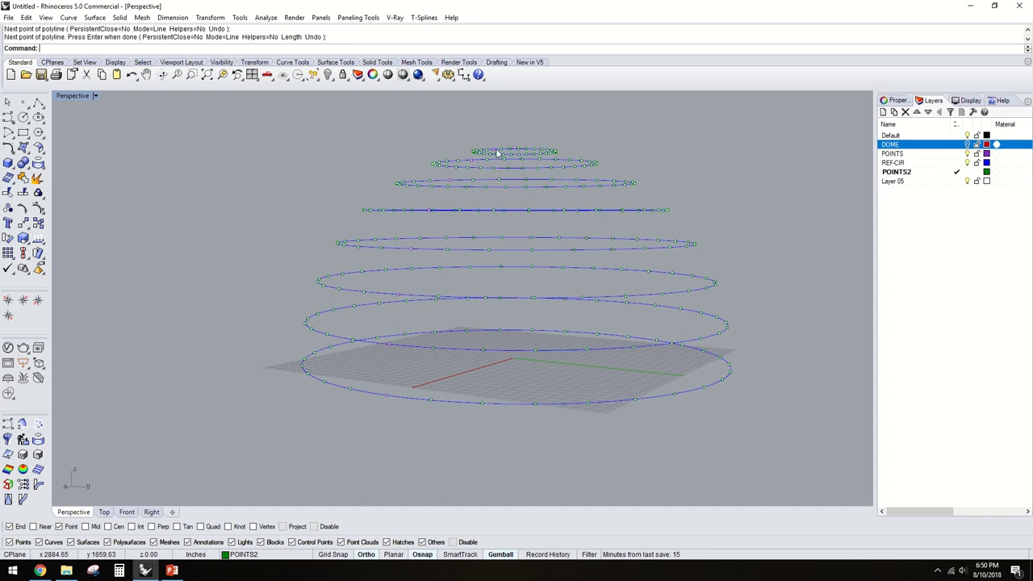
pyautogui.moveTo(401, 347); pyautogui.dragTo(587, 334, button='right')
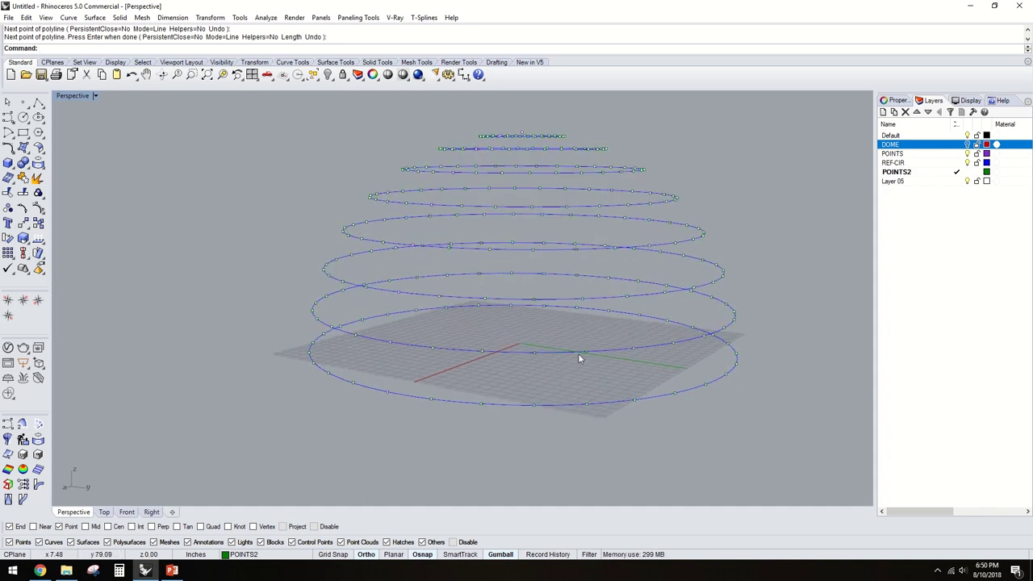
pyautogui.scroll(10, 557, 353)
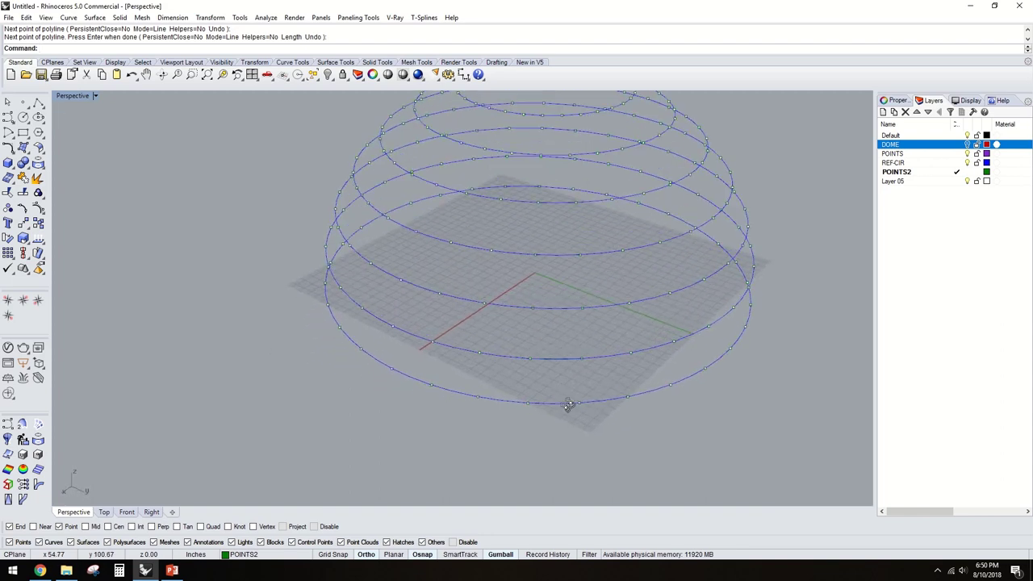
pyautogui.scroll(-2, 448, 345)
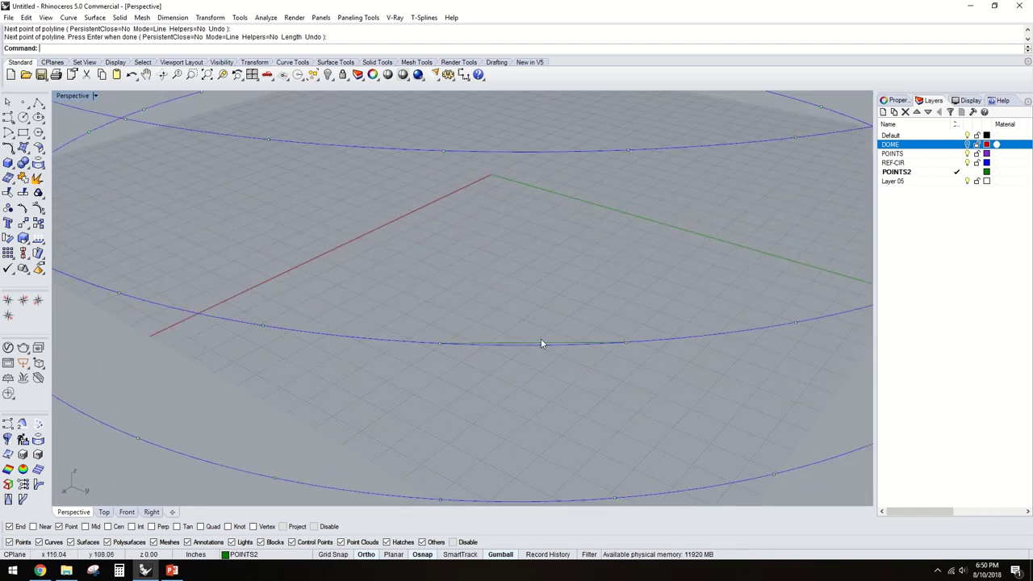
pyautogui.scroll(2, 538, 342)
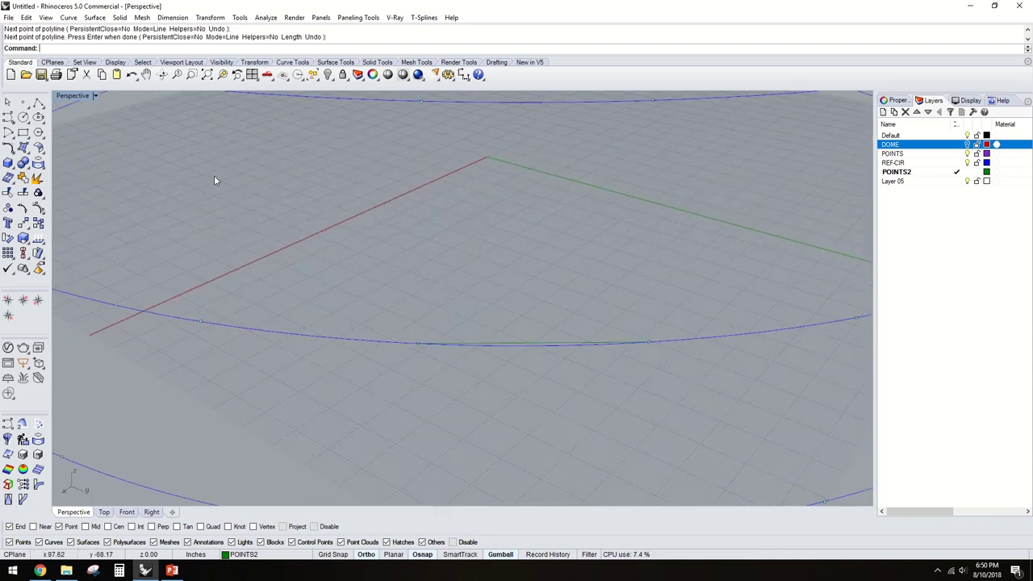
pyautogui.click(22, 102)
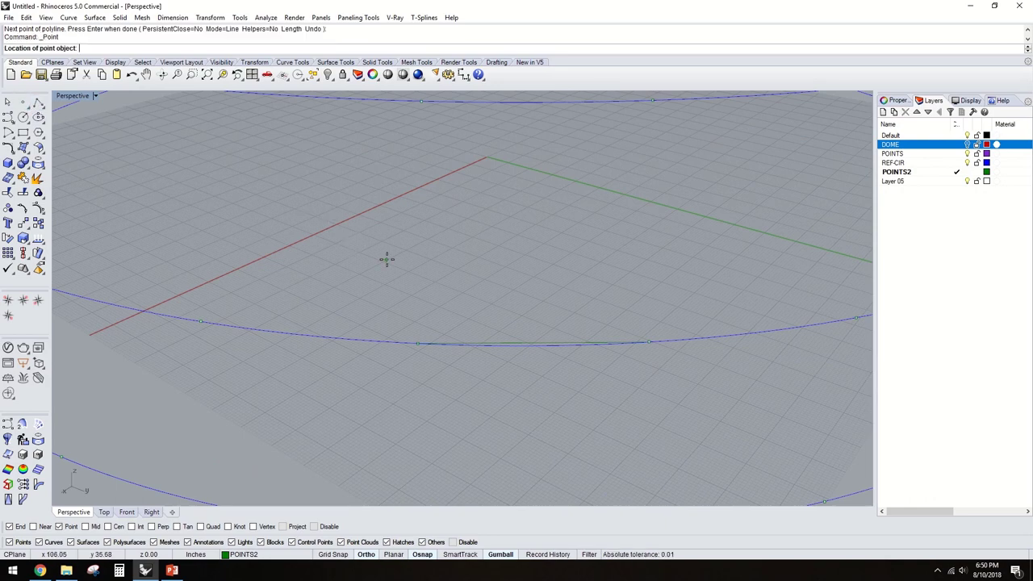
pyautogui.click(340, 239)
# - Select all rings and points of the duplicated dome beside the original and hide them
pyautogui.scroll(-5, 436, 290)
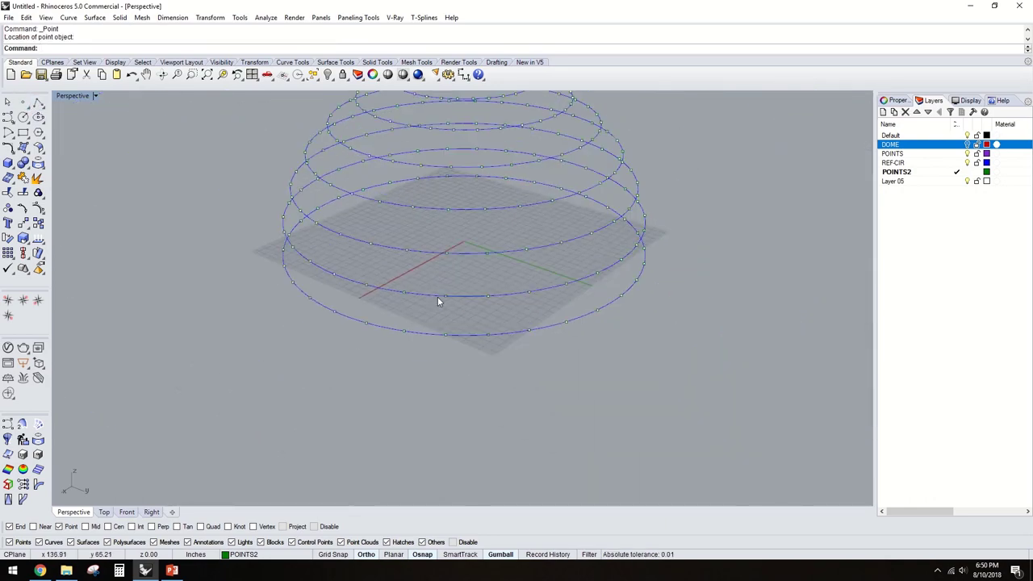
pyautogui.scroll(-5, 225, 216)
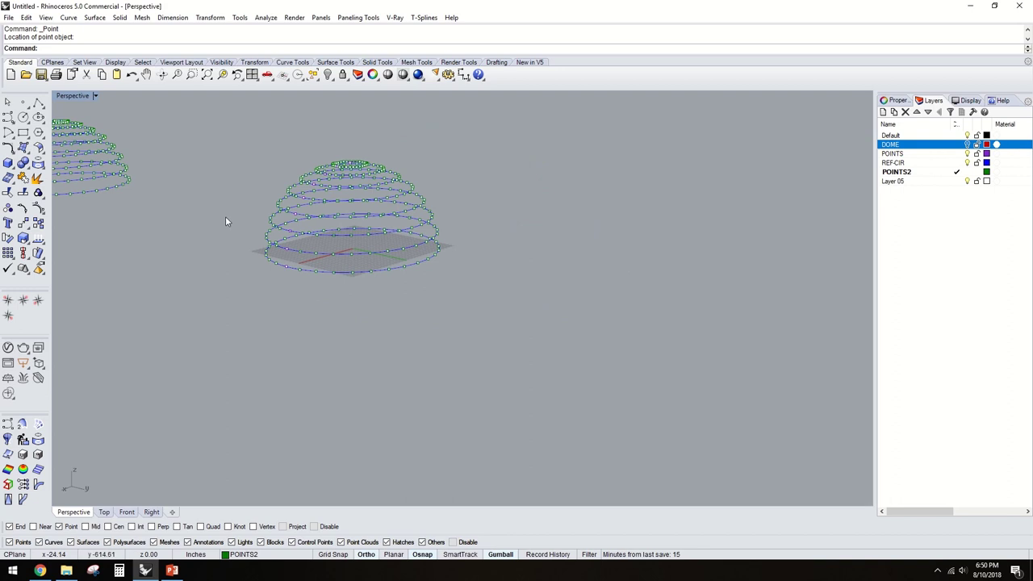
pyautogui.keyDown('shift'); pyautogui.moveTo(225, 220); pyautogui.dragTo(334, 326, button='right'); pyautogui.keyUp('shift')
pyautogui.moveTo(86, 170); pyautogui.dragTo(71, 123)
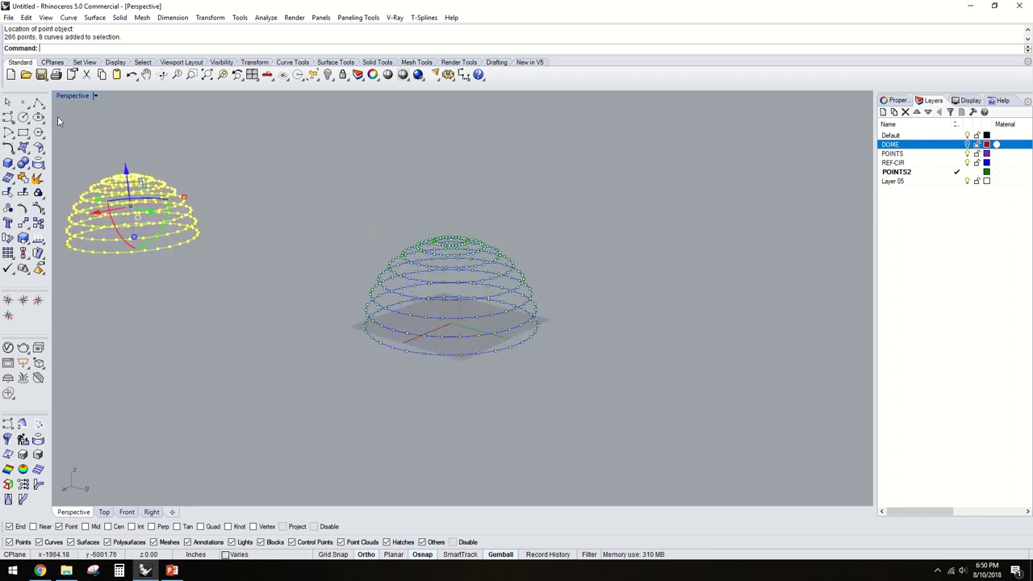
pyautogui.hotkey('ctrl', 'h')
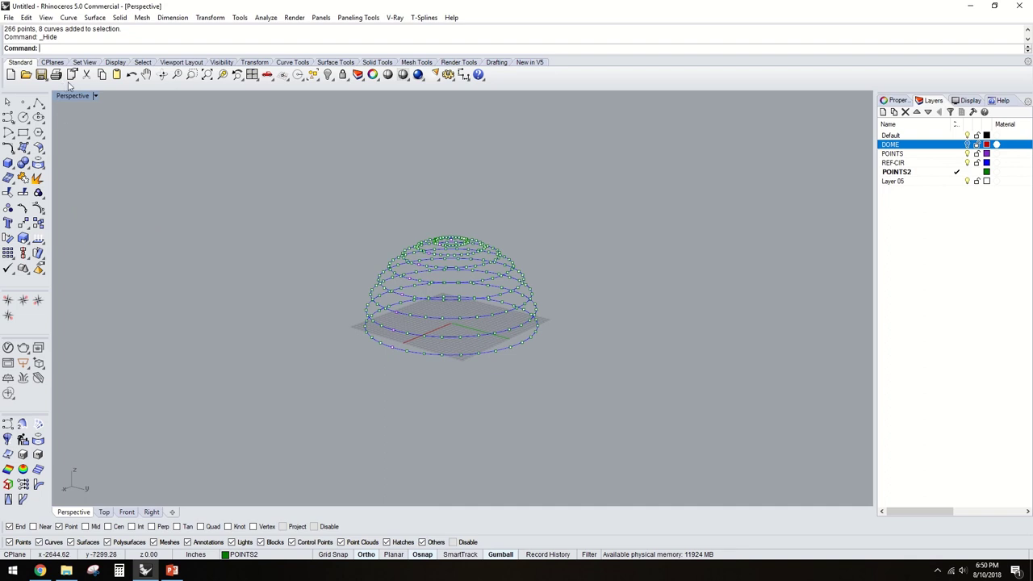
# - Switch to the four-viewport layout and zoom all viewports to the extents of the remaining dome
pyautogui.doubleClick(73, 95)
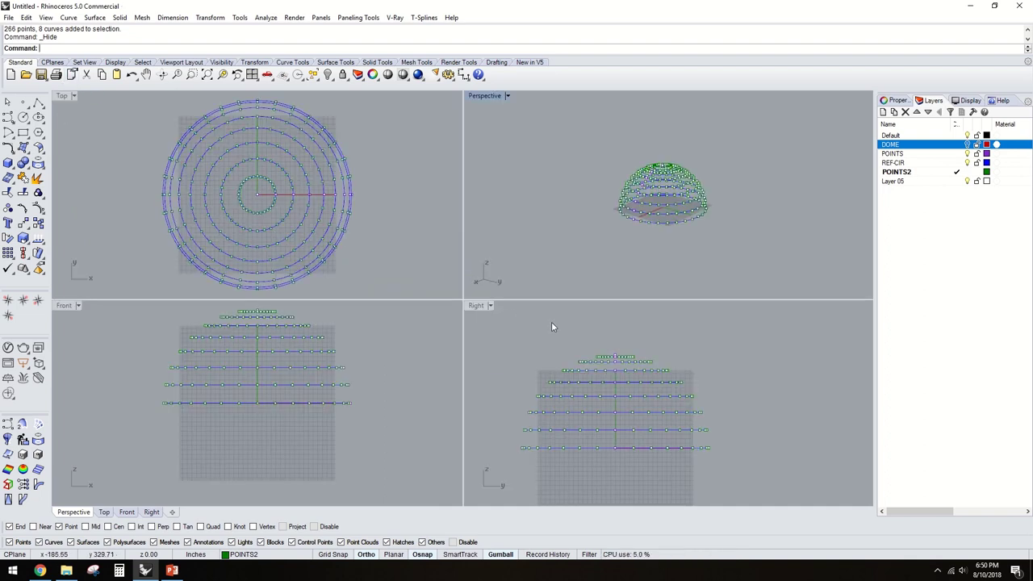
pyautogui.write('z')
pyautogui.press('Return')
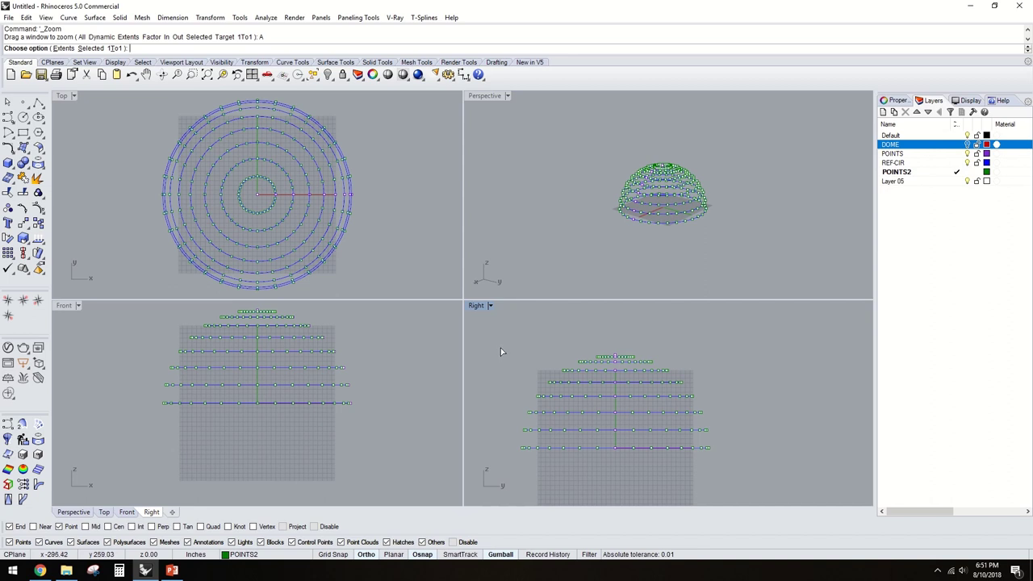
pyautogui.press('Escape')
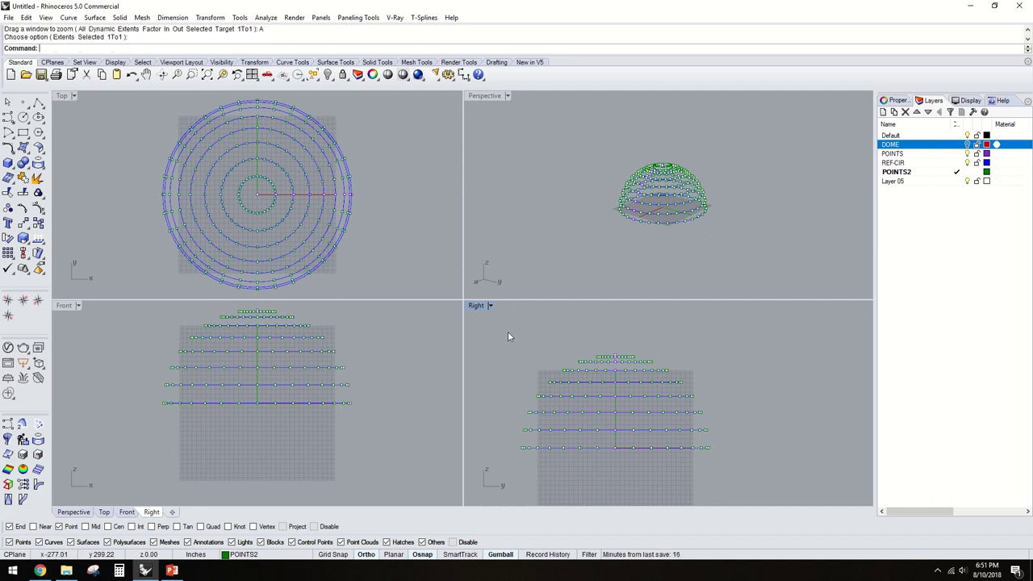
pyautogui.write('z')
pyautogui.press('Return')
pyautogui.write('A')
pyautogui.press('Return')
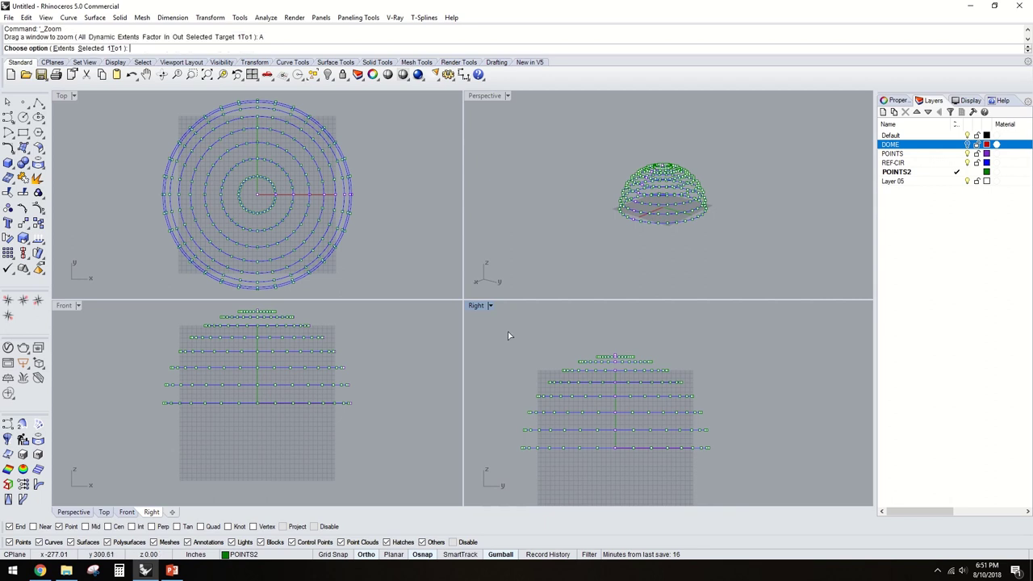
pyautogui.write('E')
pyautogui.press('Return')
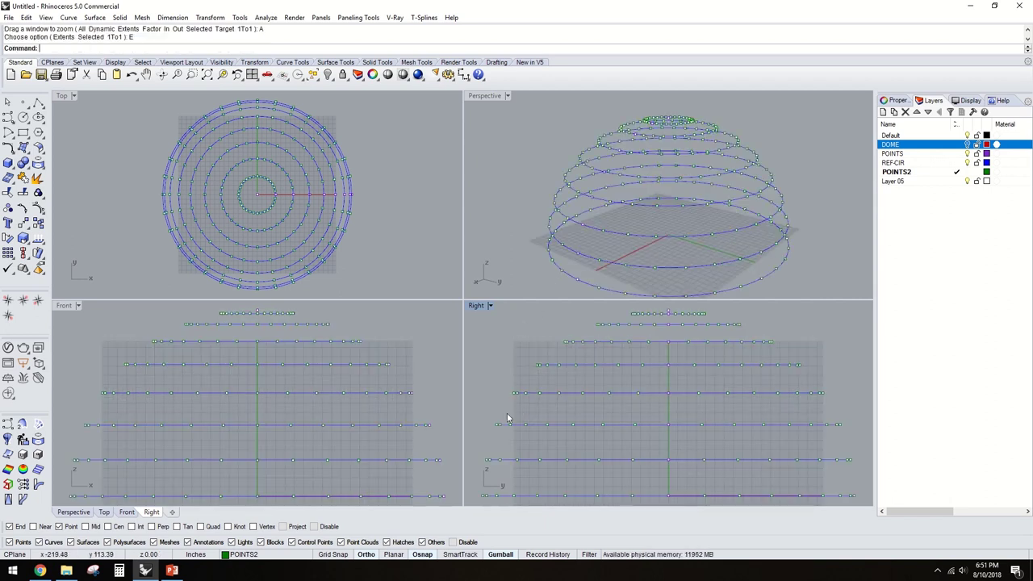
# - Select every second ring with its division points, starting one above the base, and exclude the apex points from the selection
pyautogui.scroll(-2, 530, 446)
pyautogui.moveTo(486, 448); pyautogui.dragTo(829, 470)
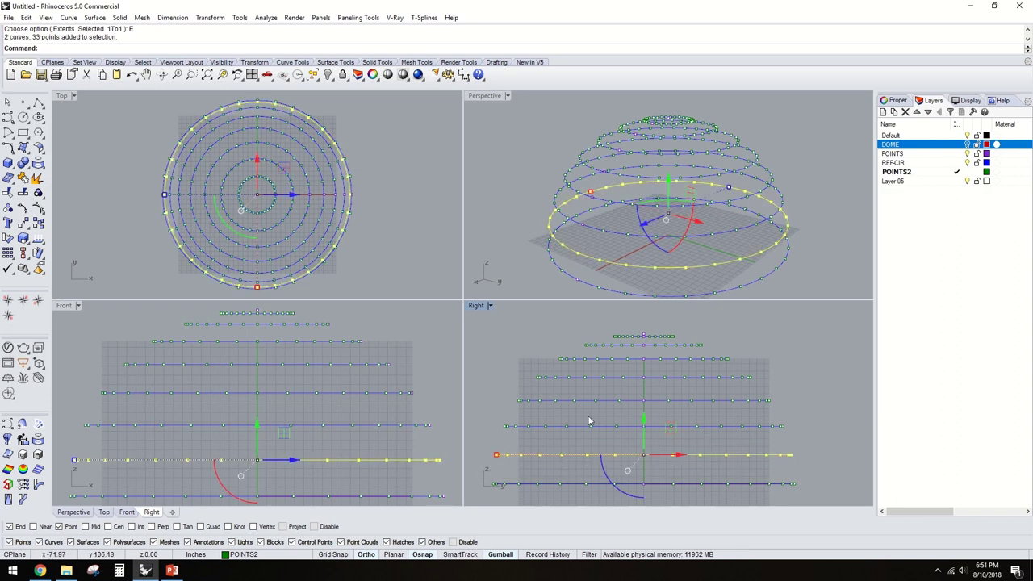
pyautogui.moveTo(513, 393); pyautogui.dragTo(806, 411)
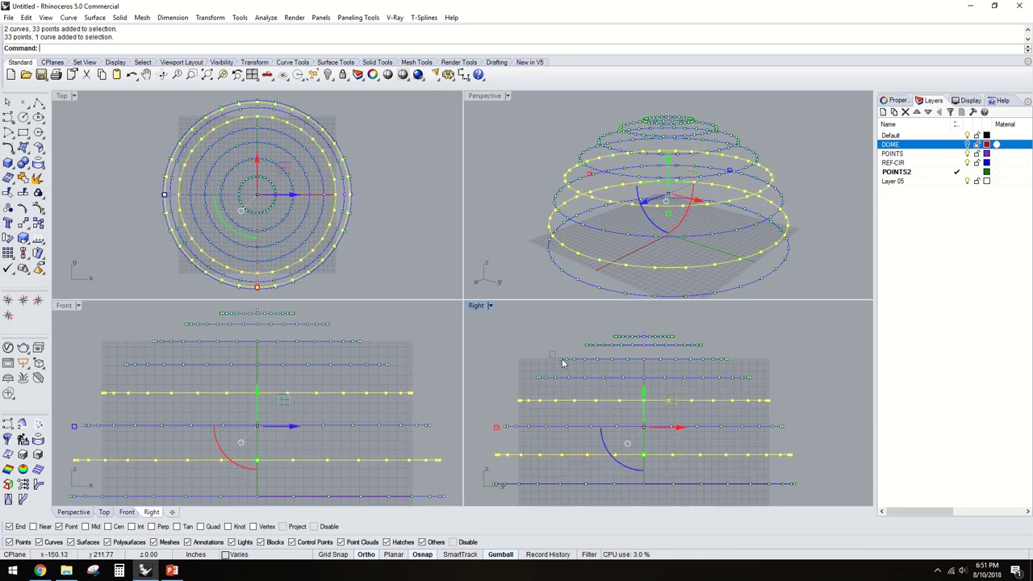
pyautogui.moveTo(563, 363); pyautogui.dragTo(758, 371)
pyautogui.moveTo(570, 327); pyautogui.dragTo(703, 349)
pyautogui.scroll(3, 643, 332)
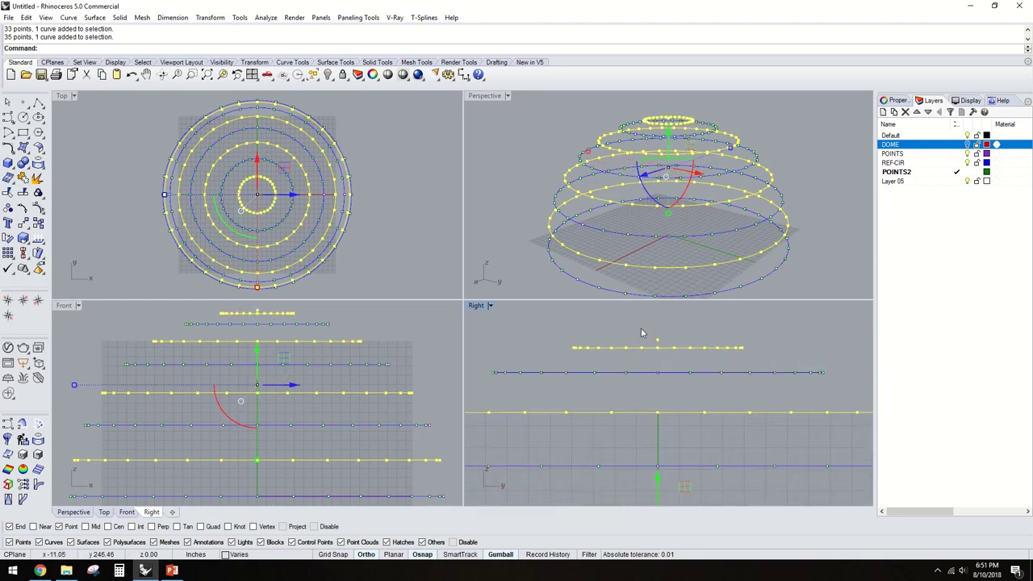
pyautogui.keyDown('ctrl'); pyautogui.moveTo(648, 329); pyautogui.dragTo(692, 359); pyautogui.keyUp('ctrl')
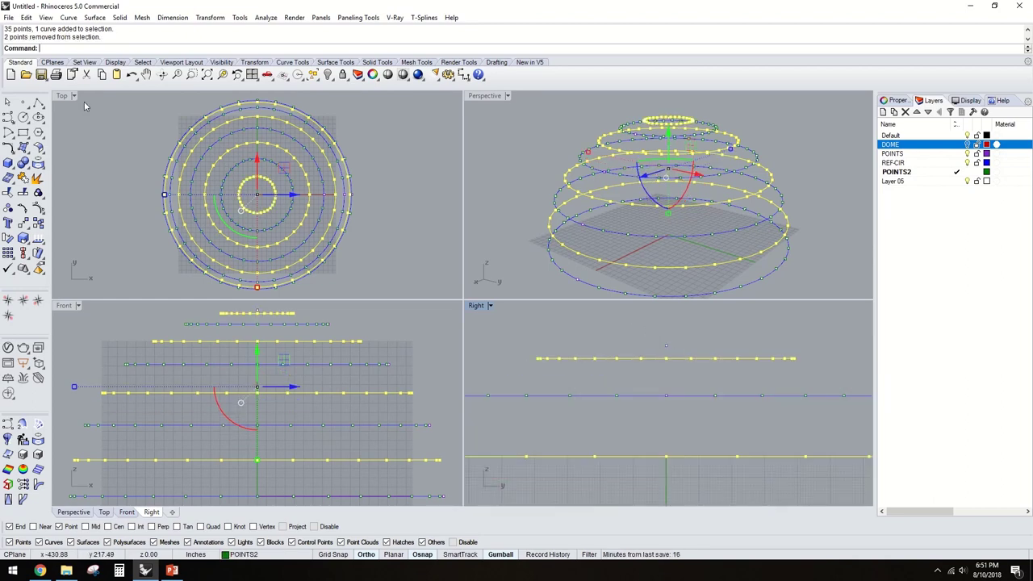
# - Maximize the Top view and examine how the selected rings' division points line up with those on the neighbouring rings
pyautogui.doubleClick(64, 96)
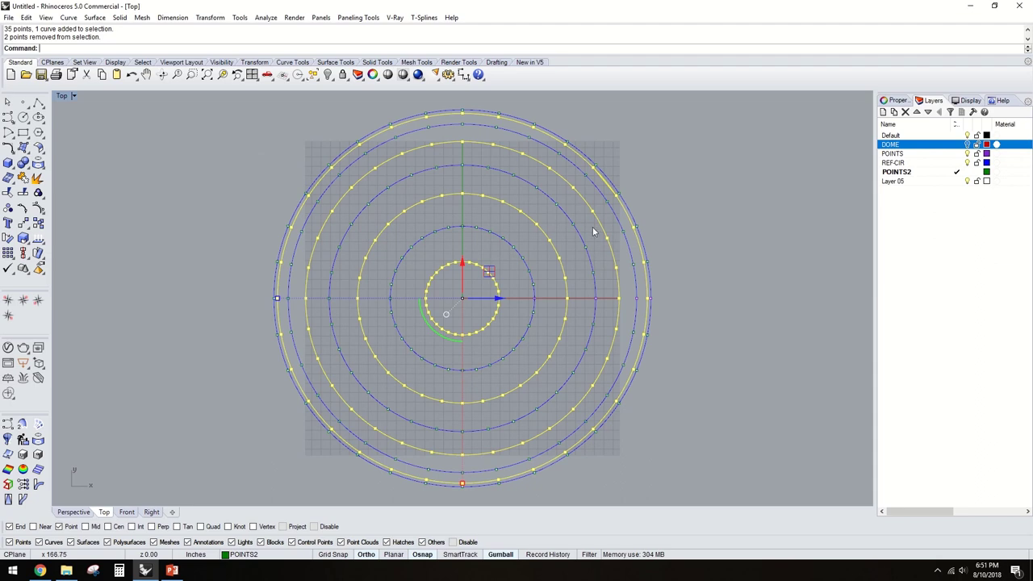
pyautogui.scroll(10, 271, 303)
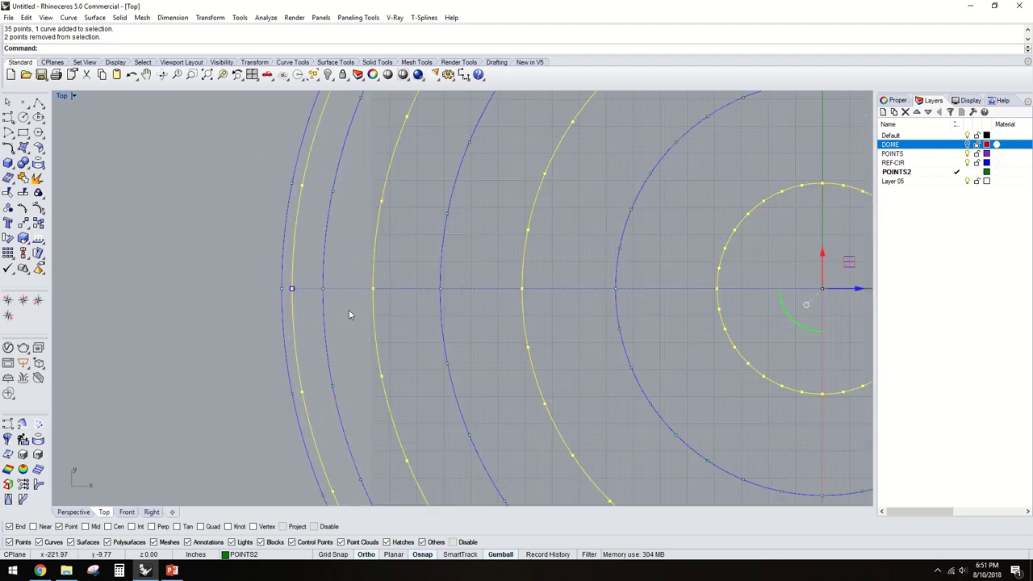
pyautogui.scroll(-4, 350, 314)
pyautogui.moveTo(460, 396); pyautogui.dragTo(404, 289, button='right')
pyautogui.scroll(-2, 428, 307)
pyautogui.scroll(-2, 490, 331)
pyautogui.scroll(6, 607, 458)
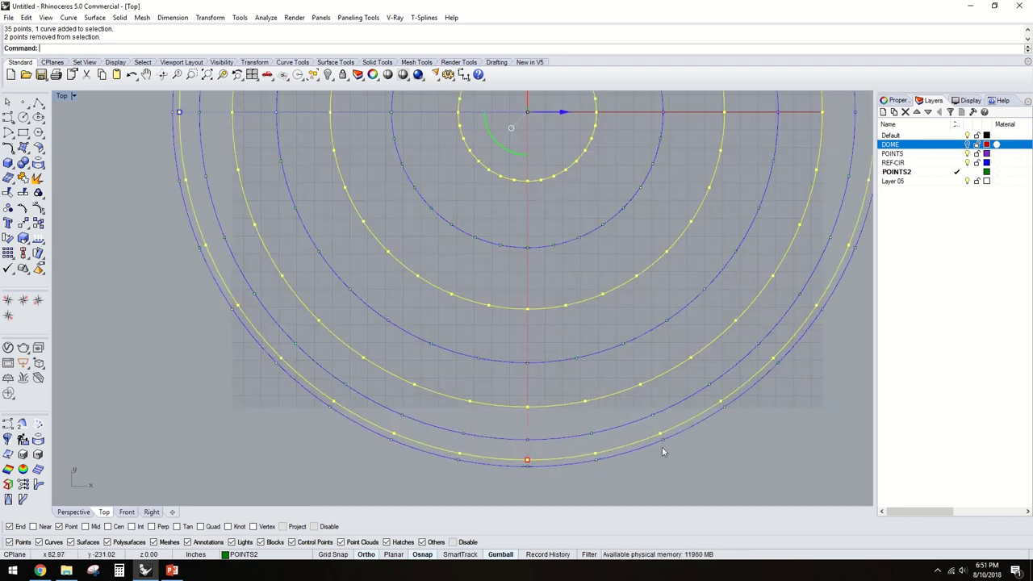
pyautogui.scroll(-4, 717, 436)
pyautogui.moveTo(810, 377); pyautogui.dragTo(749, 442, button='right')
pyautogui.moveTo(787, 281); pyautogui.dragTo(755, 422, button='right')
pyautogui.scroll(3, 703, 186)
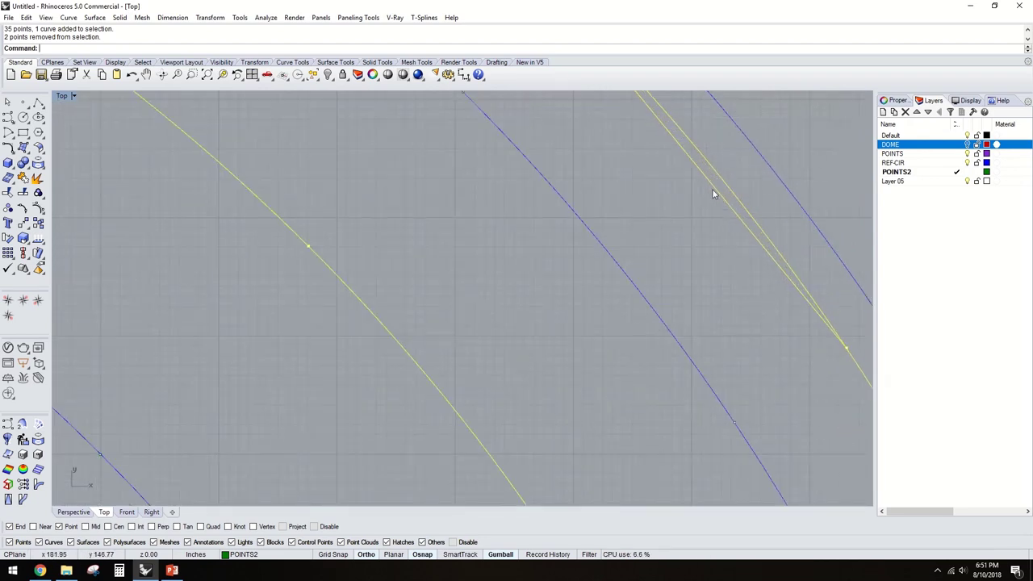
pyautogui.scroll(-3, 714, 193)
pyautogui.moveTo(532, 402); pyautogui.dragTo(561, 361, button='right')
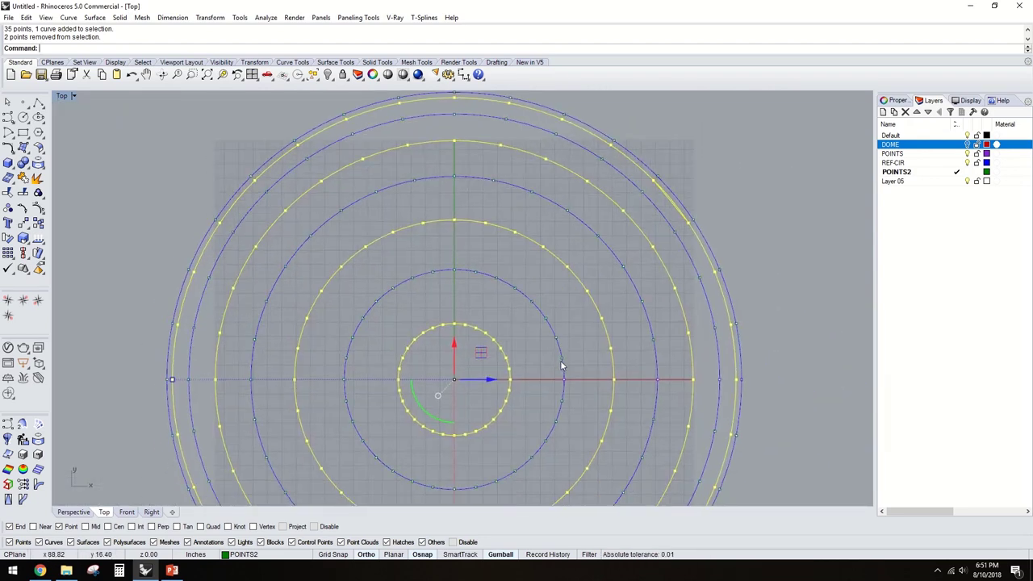
# - Rotate the selected rings and points about the dome's centre, from the short line's end point to its midpoint
pyautogui.write('rotate')
pyautogui.press('Return')
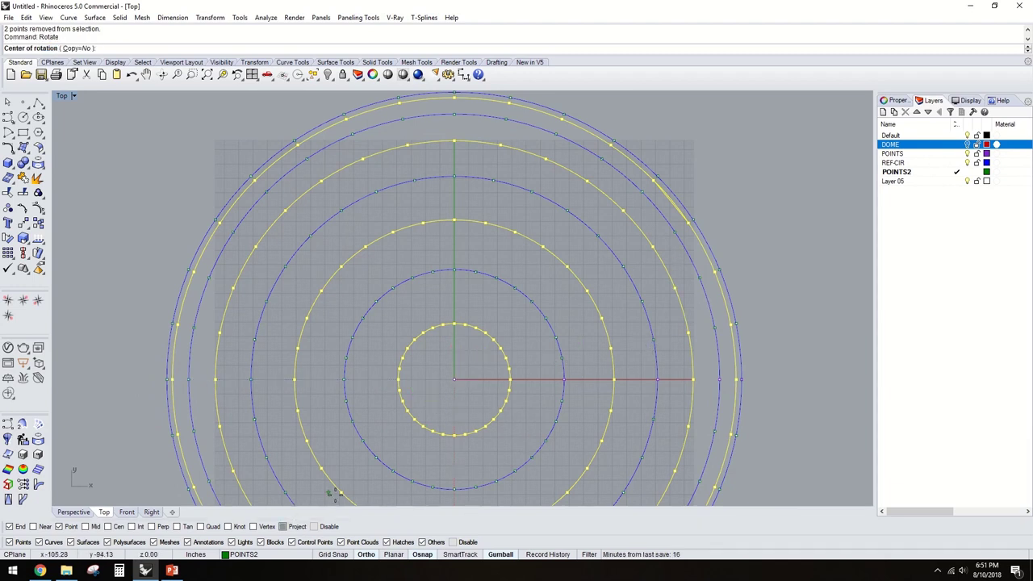
pyautogui.click(454, 380)
pyautogui.scroll(-2, 460, 398)
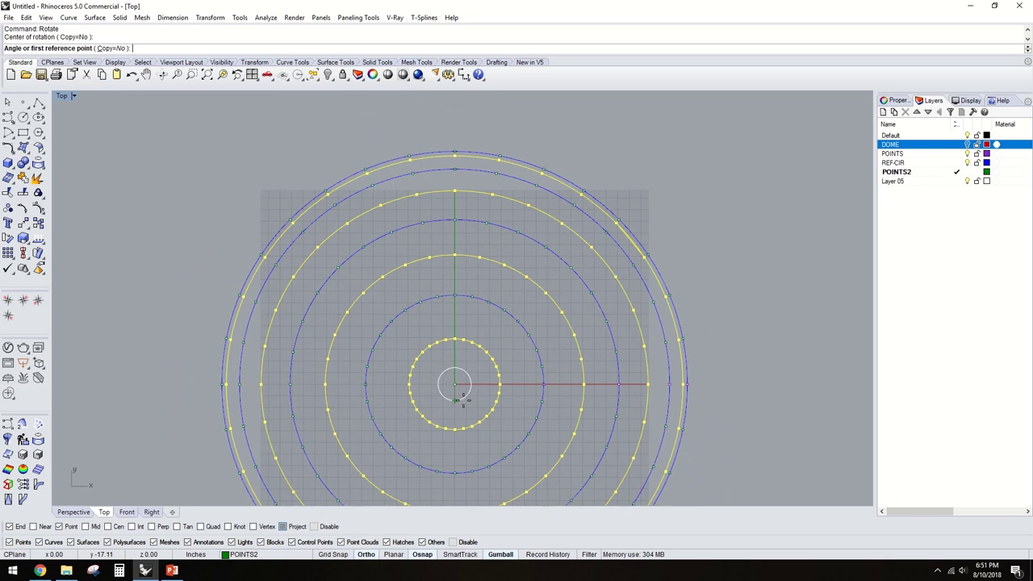
pyautogui.scroll(6, 661, 262)
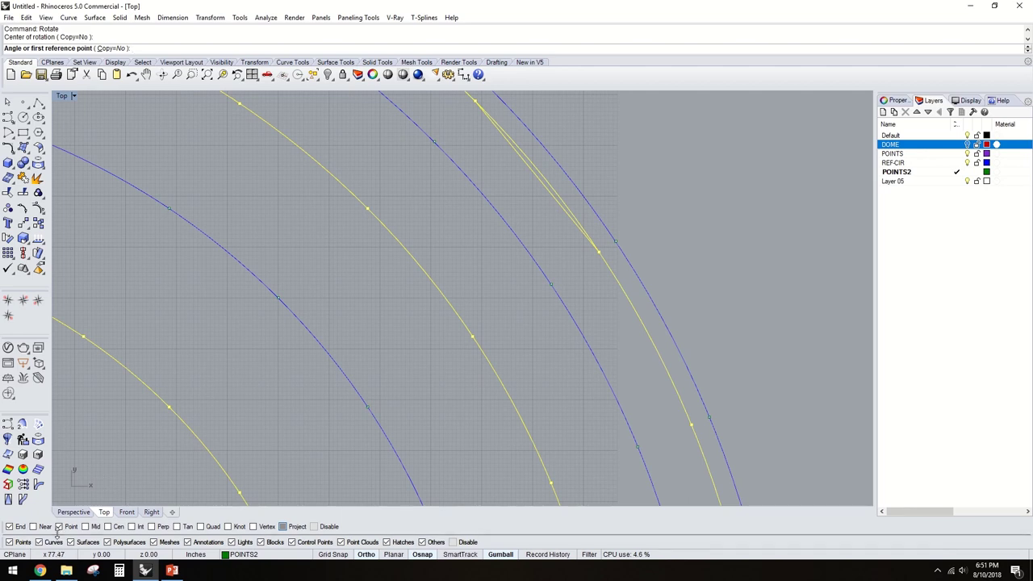
pyautogui.click(596, 254)
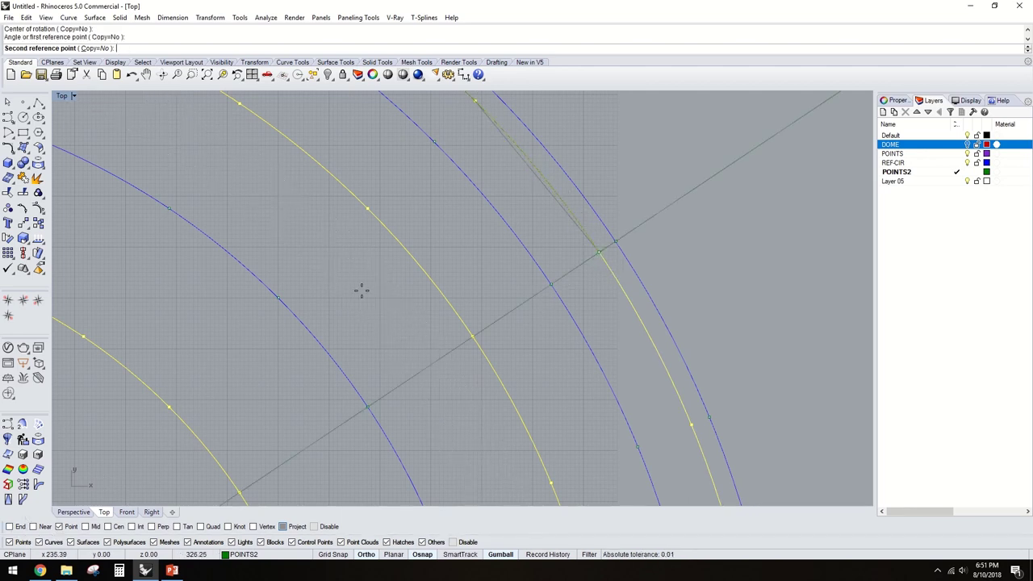
pyautogui.click(545, 176)
pyautogui.scroll(-2, 537, 176)
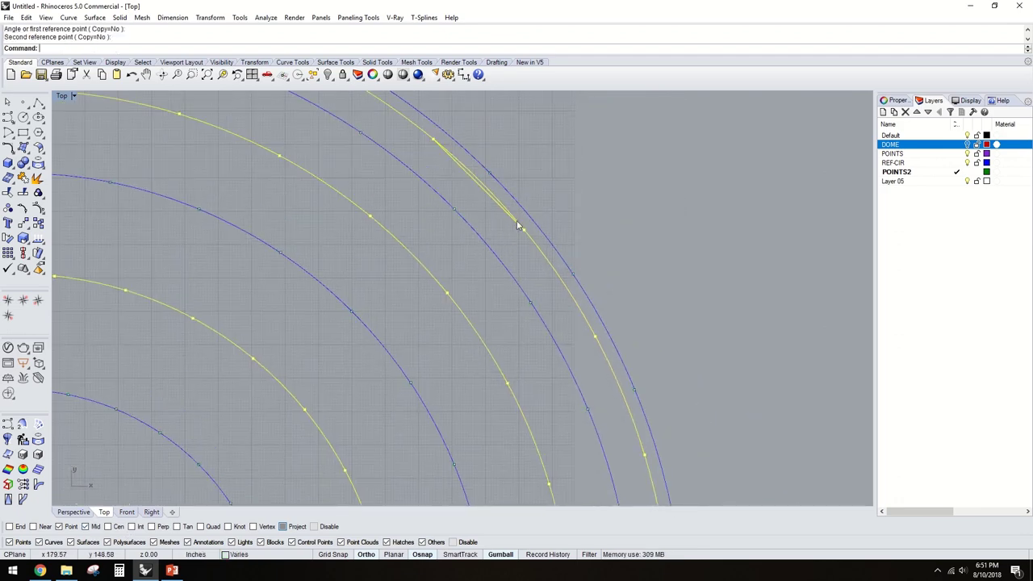
# - Clear the selection and delete the short helper line between the two neighbouring division points
pyautogui.press('Escape')
pyautogui.scroll(2, 518, 225)
pyautogui.click(473, 192)
pyautogui.press('Delete')
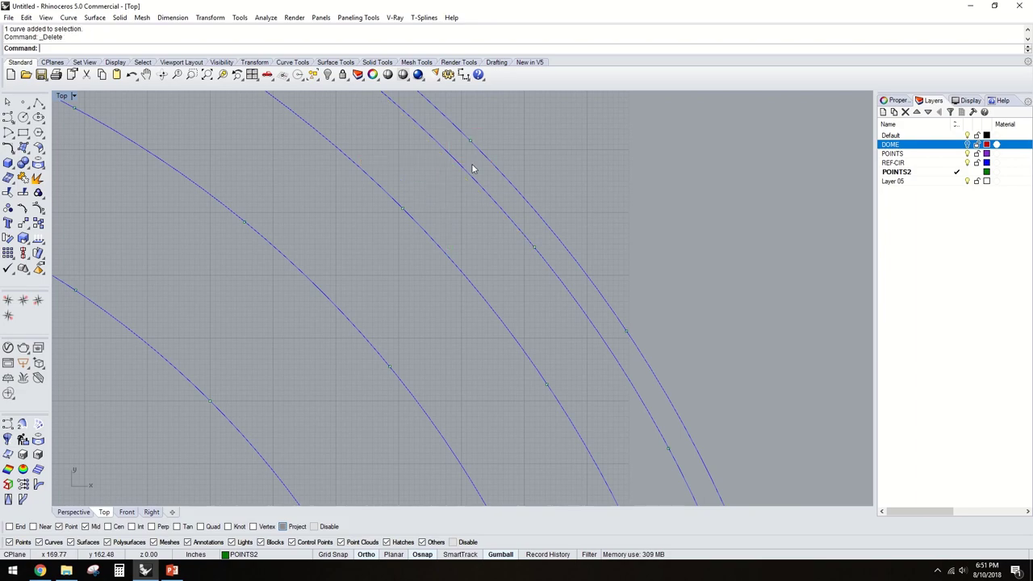
pyautogui.scroll(-4, 472, 166)
# - Return to a maximized Perspective view of the dome and hide the POINTS layer
pyautogui.doubleClick(61, 97)
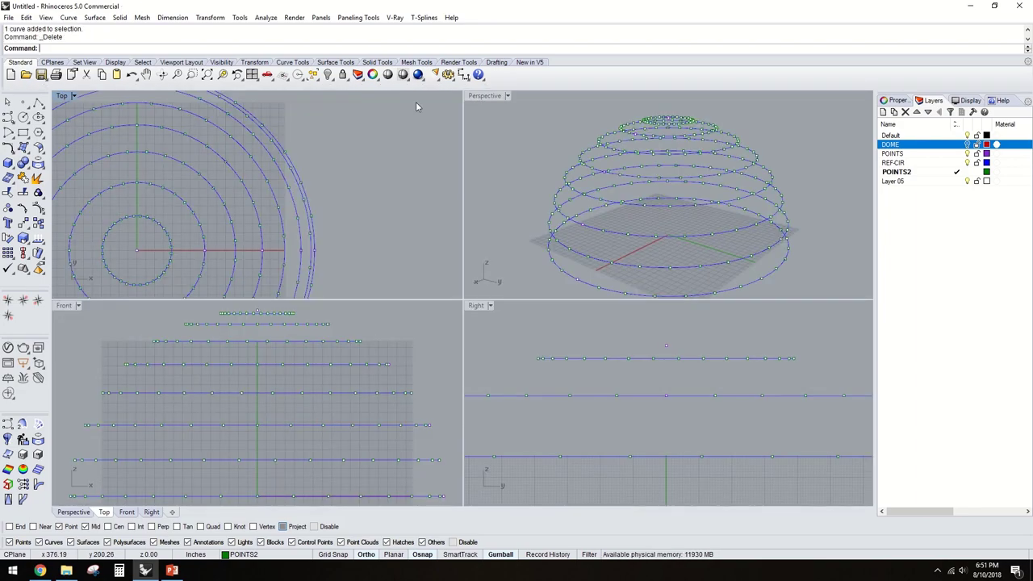
pyautogui.doubleClick(478, 95)
pyautogui.moveTo(502, 230); pyautogui.dragTo(548, 330, button='right')
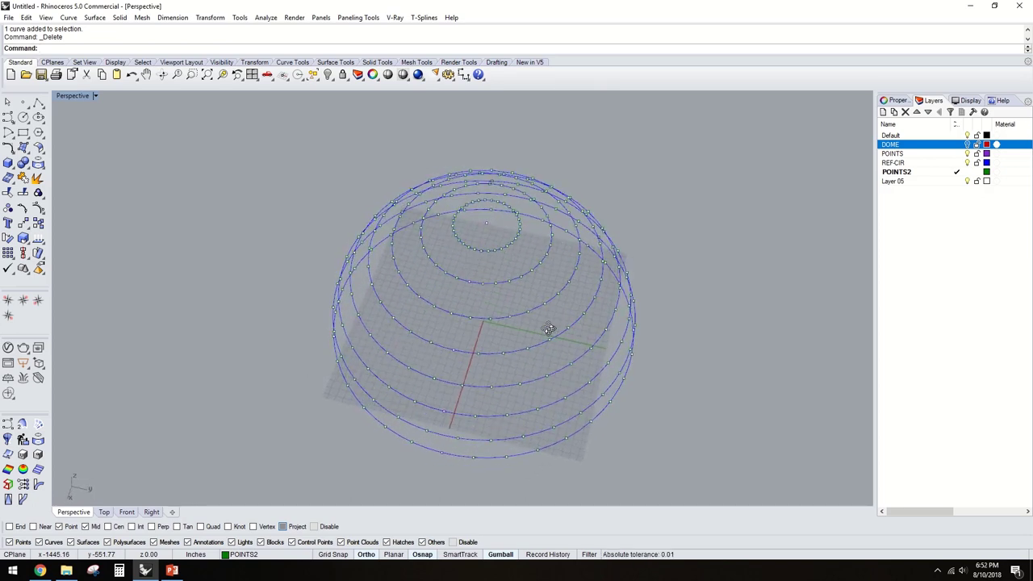
pyautogui.click(966, 154)
pyautogui.moveTo(655, 396); pyautogui.dragTo(732, 326, button='right')
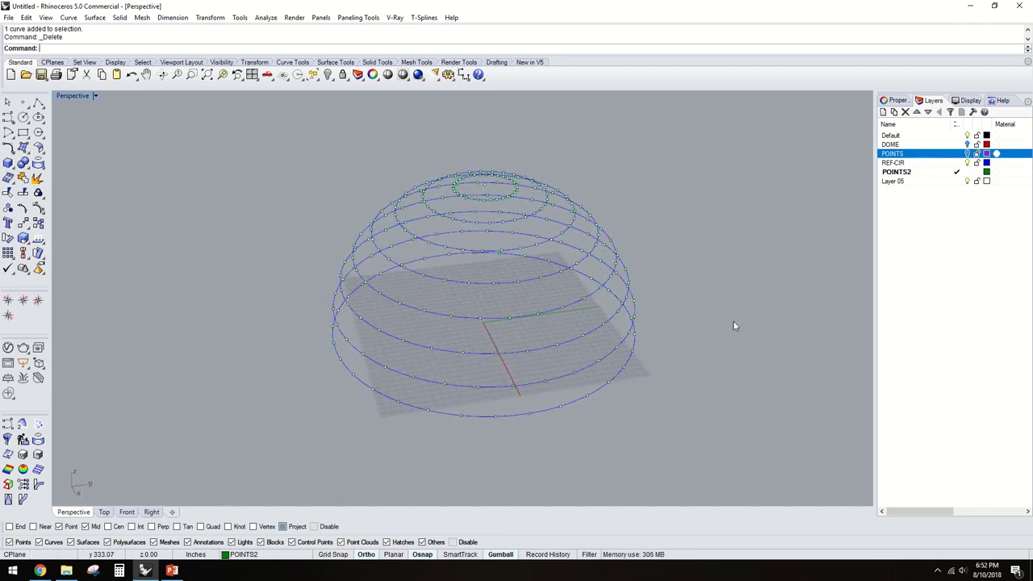
# - Make Layer 05 the current layer and rename it STRUCTURE
pyautogui.doubleClick(903, 182)
pyautogui.click(908, 183)
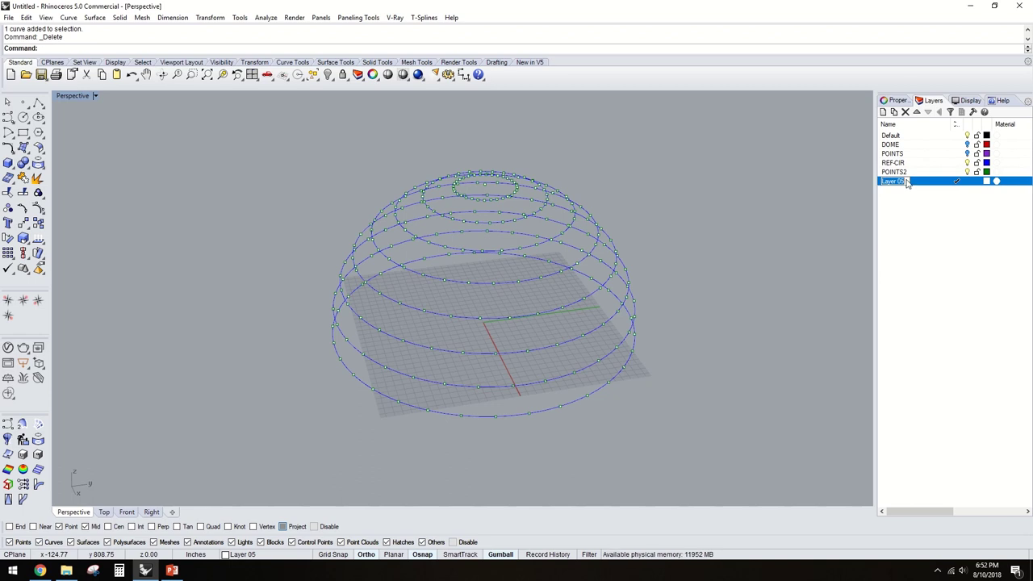
pyautogui.write('STRUCTURE')
pyautogui.press('Return')
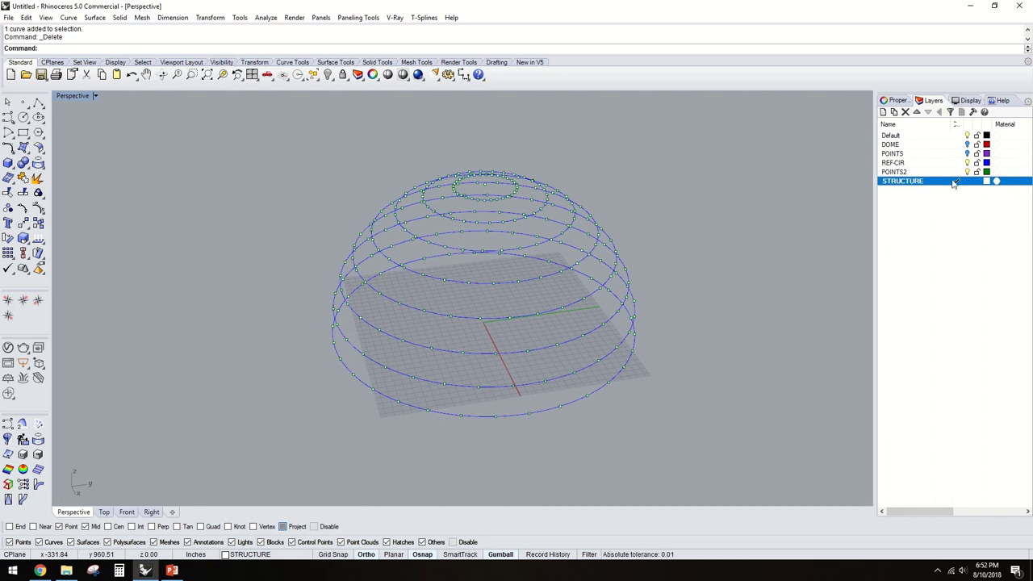
pyautogui.moveTo(776, 260); pyautogui.dragTo(651, 363, button='right')
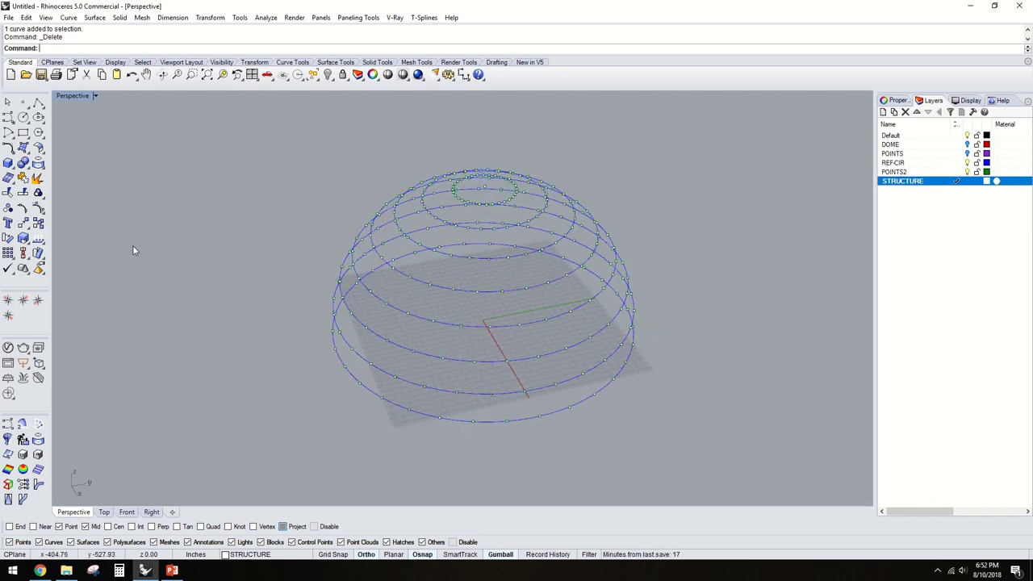
# - Turn off the Mid object snap and draw a closed triangular polyline from two neighbouring base-ring points to the second-ring point above them
pyautogui.click(38, 103)
pyautogui.scroll(2, 504, 476)
pyautogui.scroll(2, 492, 469)
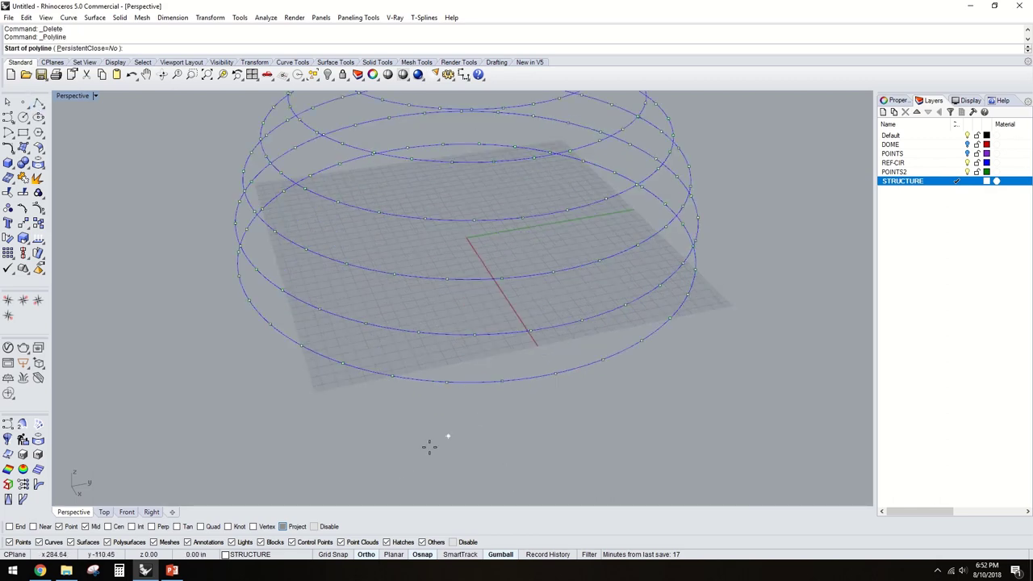
pyautogui.scroll(2, 388, 400)
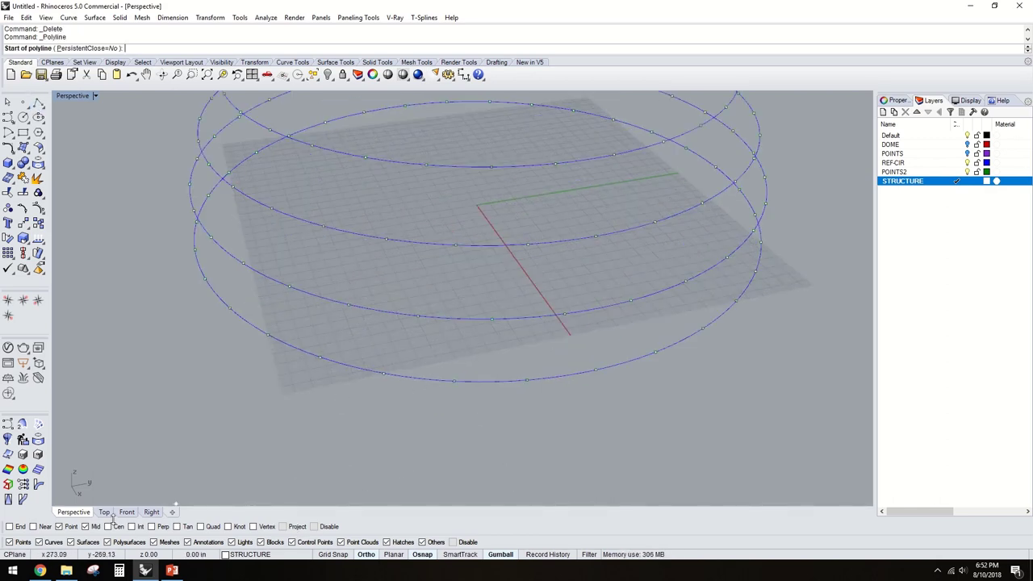
pyautogui.click(72, 527)
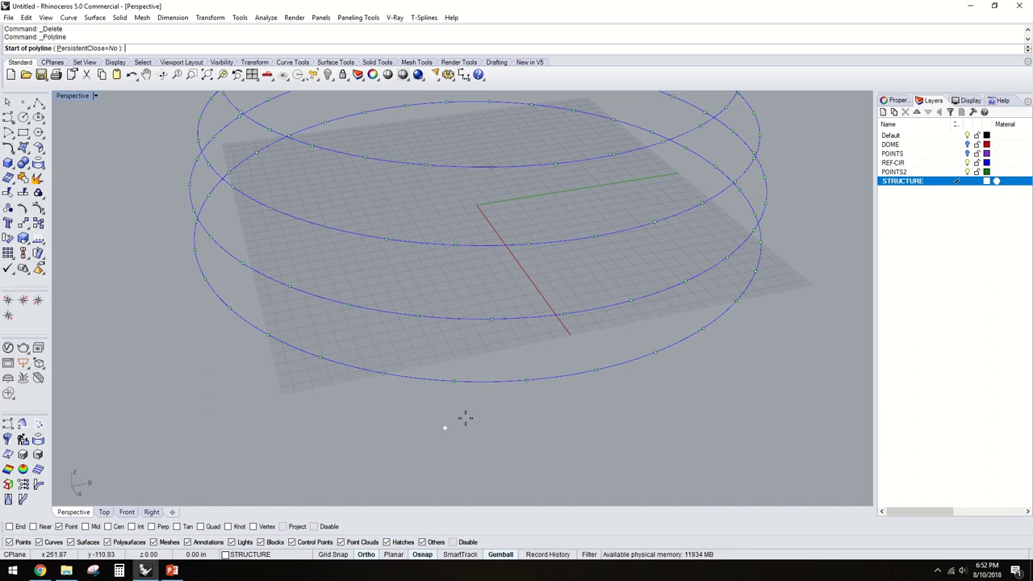
pyautogui.click(454, 381)
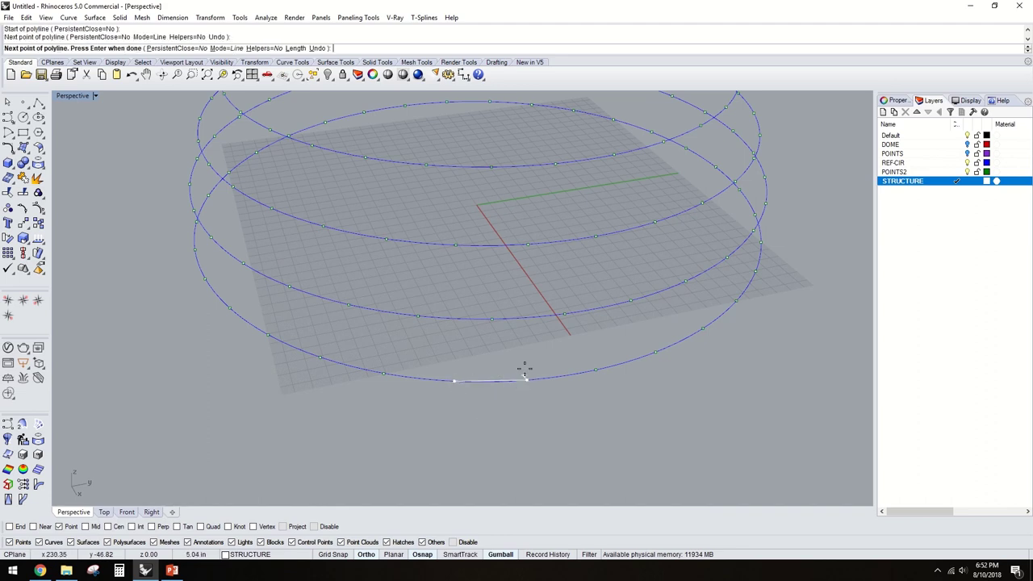
pyautogui.click(492, 321)
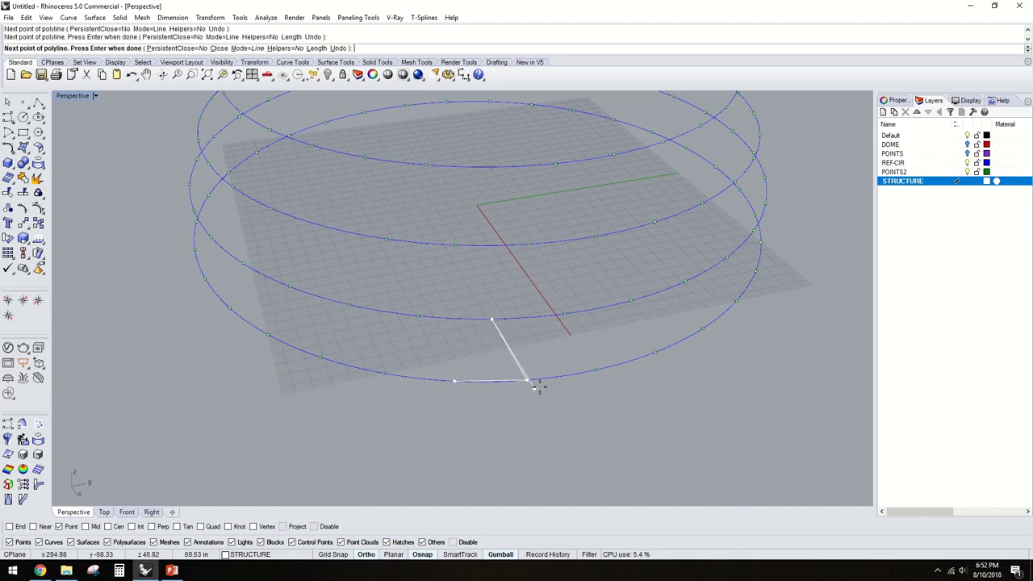
pyautogui.write('C')
pyautogui.press('Return')
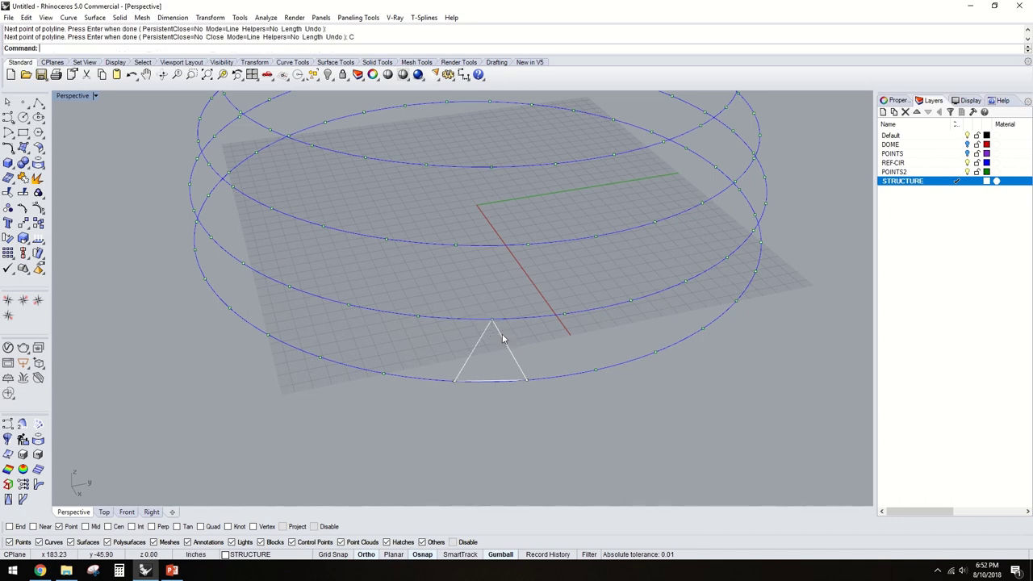
# - Draw the adjoining inverted closed triangle from the base-ring point to two neighbouring points on the second ring
pyautogui.scroll(2, 516, 333)
pyautogui.press('Return')
pyautogui.click(534, 391)
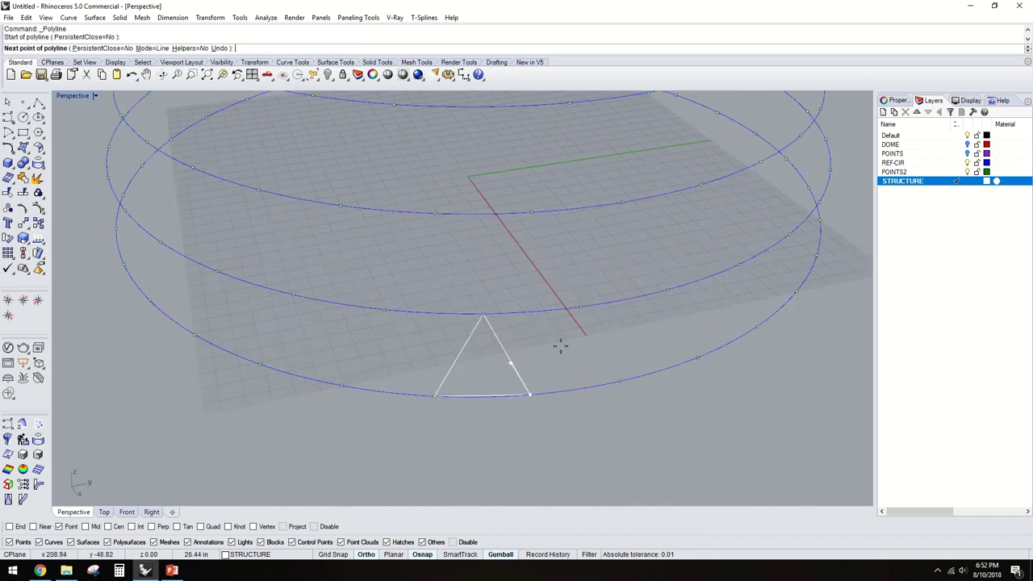
pyautogui.click(580, 307)
pyautogui.click(487, 310)
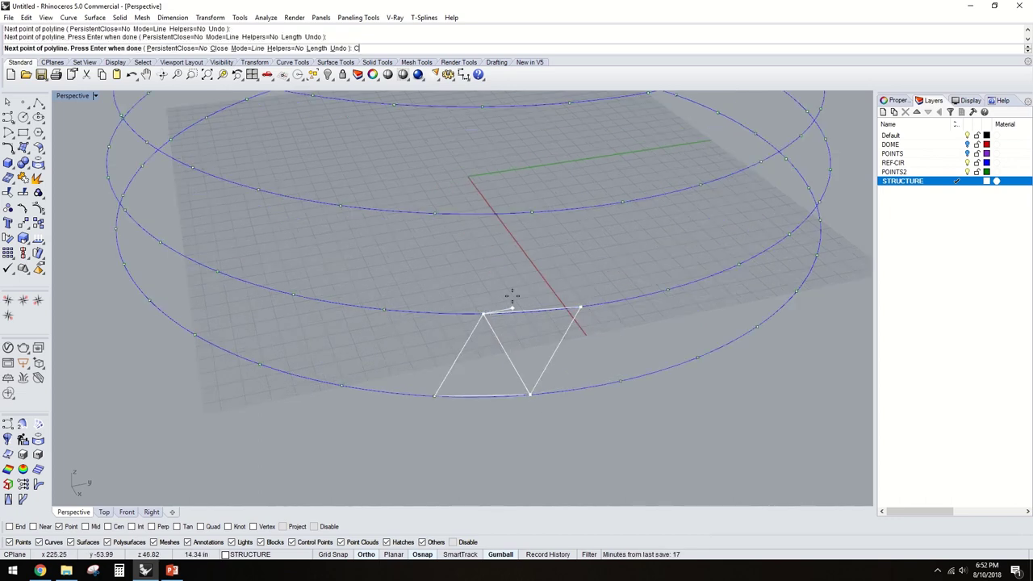
pyautogui.press('Return')
# - Draw a closed triangular polyline from those two second-ring points up to the third-ring point between them
pyautogui.press('Return')
pyautogui.click(484, 313)
pyautogui.scroll(-5, 487, 311)
pyautogui.keyDown('shift'); pyautogui.moveTo(507, 296); pyautogui.dragTo(475, 334, button='right'); pyautogui.keyUp('shift')
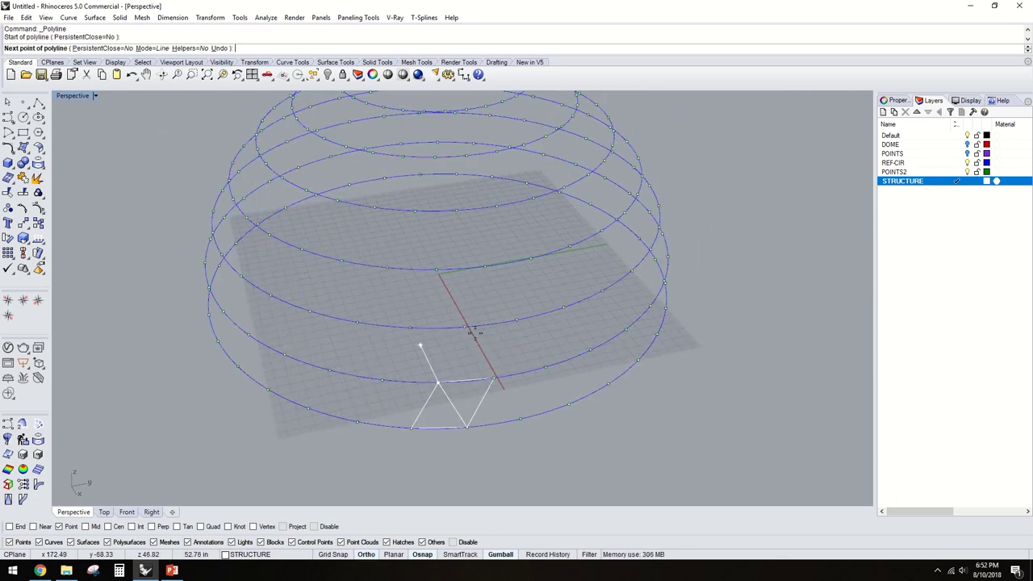
pyautogui.click(467, 330)
pyautogui.click(494, 377)
# - Draw the adjoining inverted closed triangle from the second-ring point to two neighbouring points on the third ring
pyautogui.press('Return')
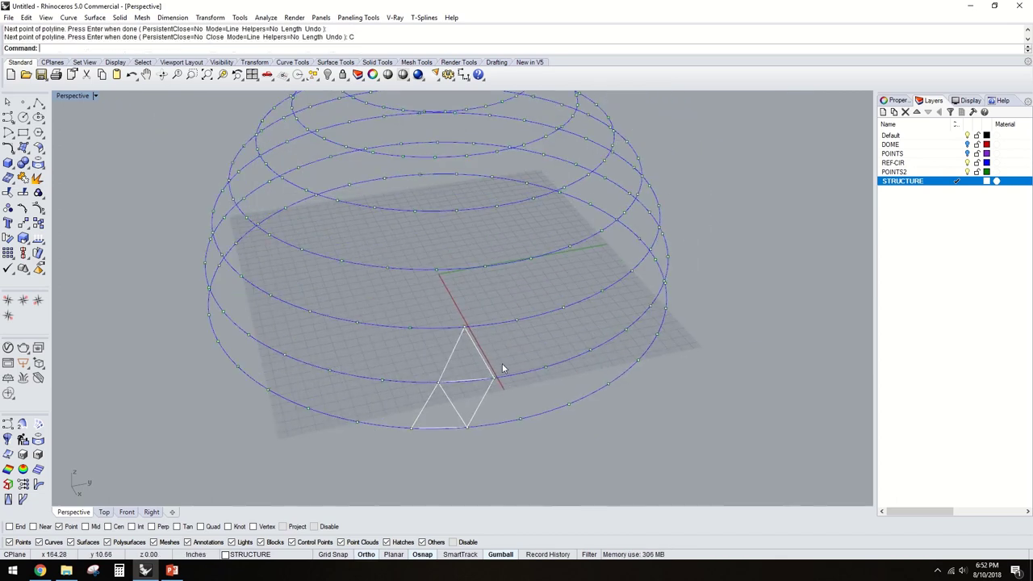
pyautogui.press('Return')
pyautogui.click(494, 377)
pyautogui.click(516, 320)
pyautogui.click(466, 326)
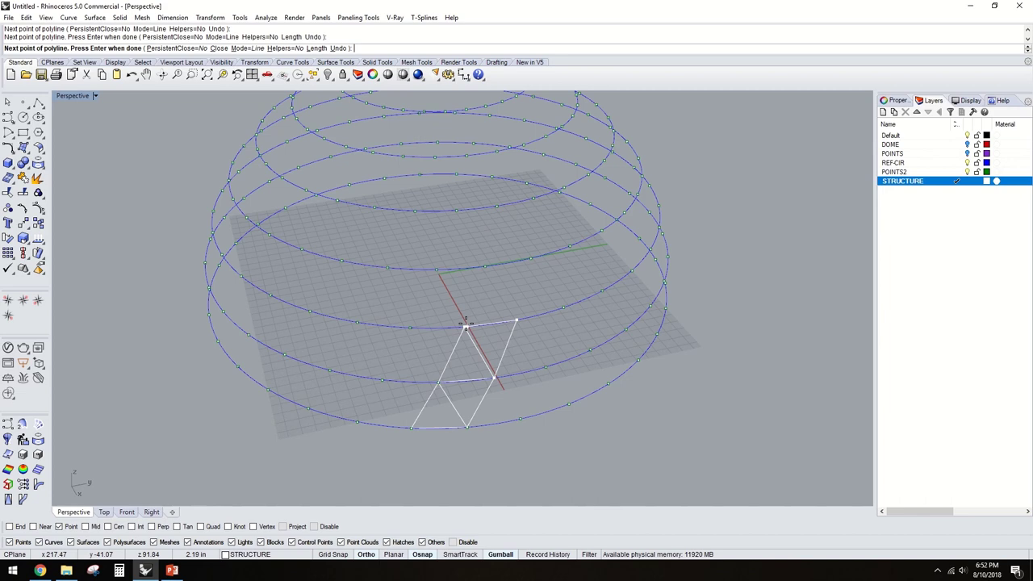
pyautogui.press('Return')
# - Draw a closed triangular polyline from the two third-ring points up to the fourth-ring point between them
pyautogui.press('Return')
pyautogui.click(465, 326)
pyautogui.click(484, 267)
pyautogui.click(515, 320)
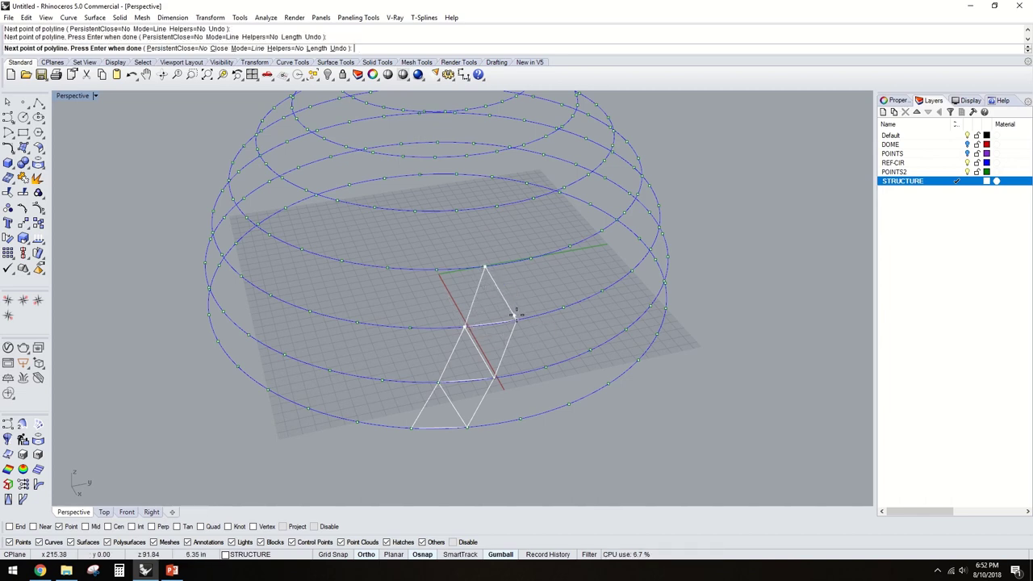
# - Draw the adjoining inverted closed triangle from the third-ring point to two neighbouring points on the fourth ring
pyautogui.press('Return')
pyautogui.press('Return')
pyautogui.click(515, 320)
pyautogui.click(531, 260)
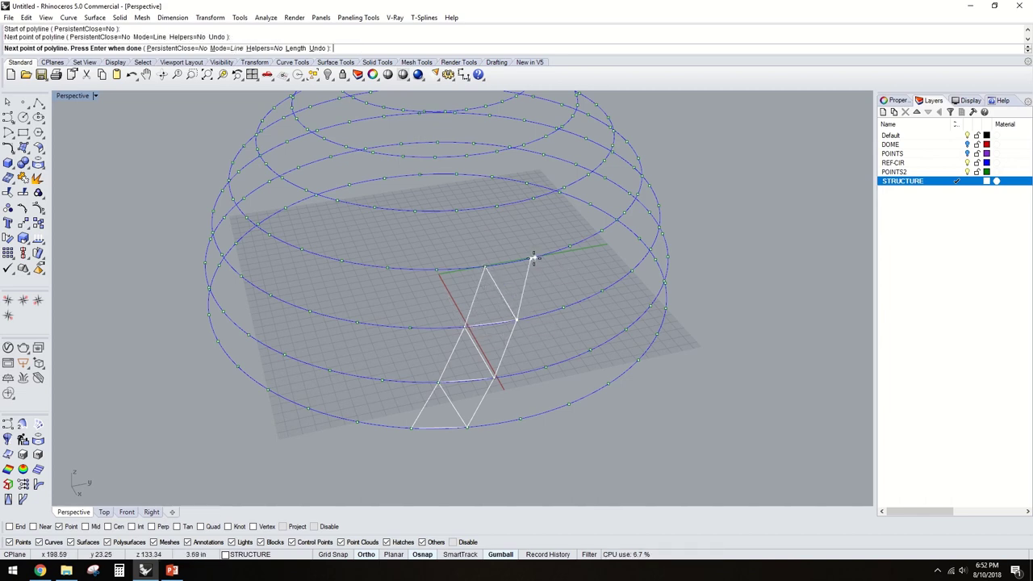
pyautogui.click(485, 267)
# - Draw a closed triangular polyline from the two fourth-ring points up to the fifth-ring point between them
pyautogui.press('Return')
pyautogui.press('Return')
pyautogui.click(529, 254)
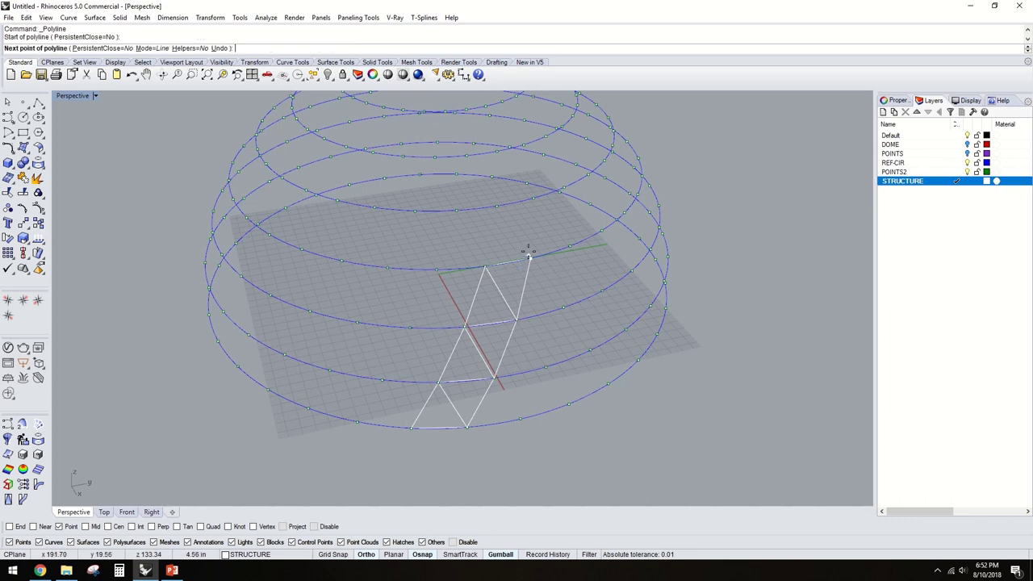
pyautogui.click(496, 206)
pyautogui.click(485, 266)
pyautogui.write('Close')
# - Draw the adjoining inverted closed triangle from the fourth-ring point to two neighbouring points on the fifth ring
pyautogui.press('Return')
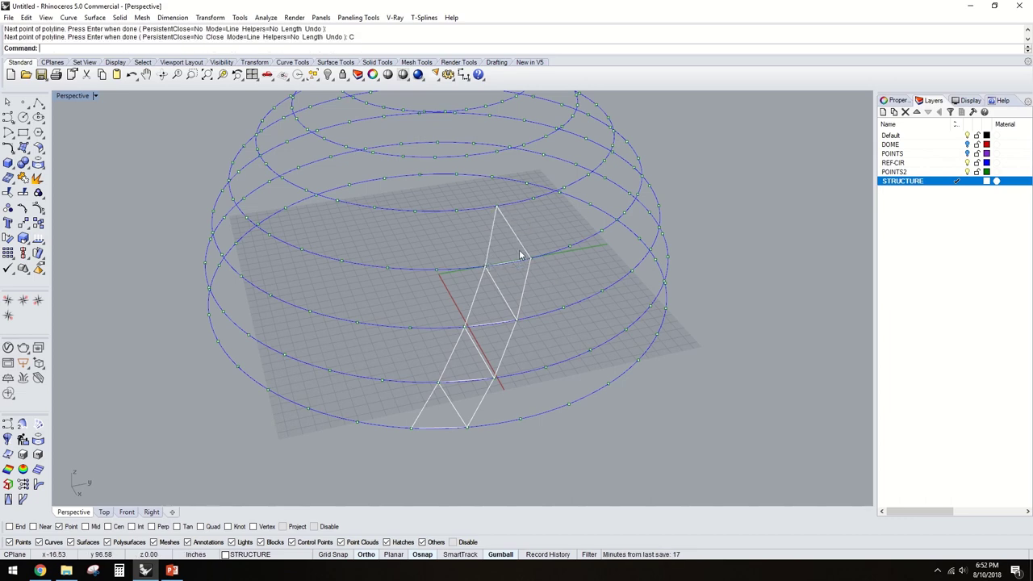
pyautogui.keyDown('shift'); pyautogui.moveTo(519, 250); pyautogui.dragTo(483, 344, button='right'); pyautogui.keyUp('shift')
pyautogui.press('Return')
pyautogui.click(459, 384)
pyautogui.click(469, 324)
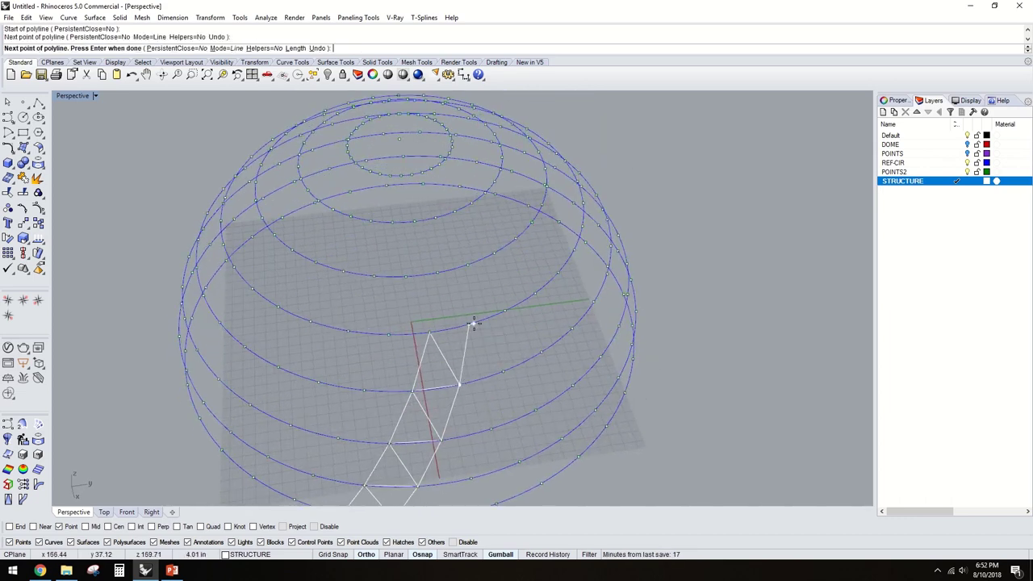
pyautogui.click(431, 332)
pyautogui.write('C')
# - Draw a closed triangular polyline from the two fifth-ring points up to the sixth-ring point between them
pyautogui.press('Return')
pyautogui.press('Return')
pyautogui.click(430, 332)
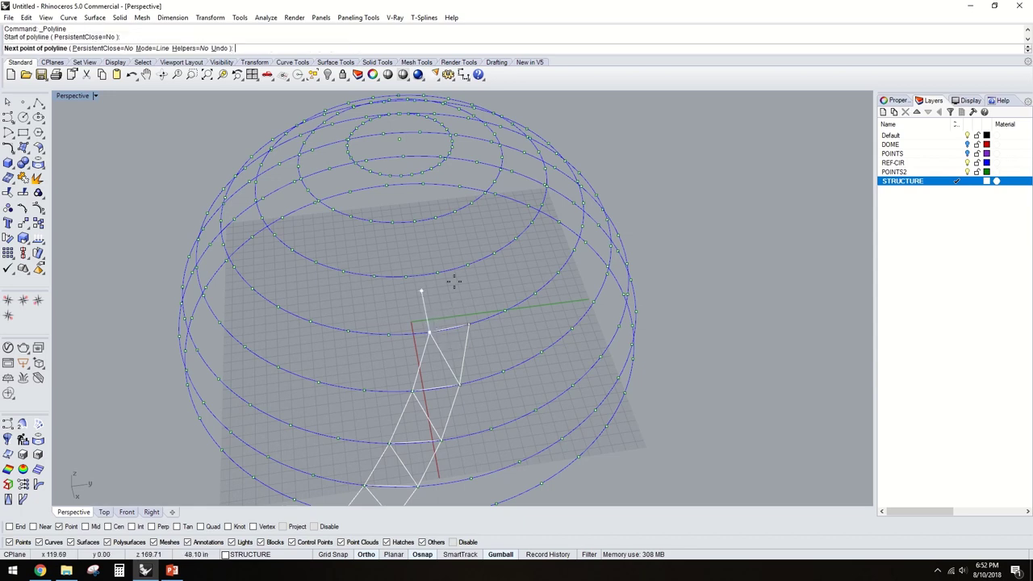
pyautogui.click(438, 272)
pyautogui.click(468, 324)
# - Draw the adjoining inverted closed triangle from the fifth-ring point to two neighbouring points on the sixth ring
pyautogui.press('Return')
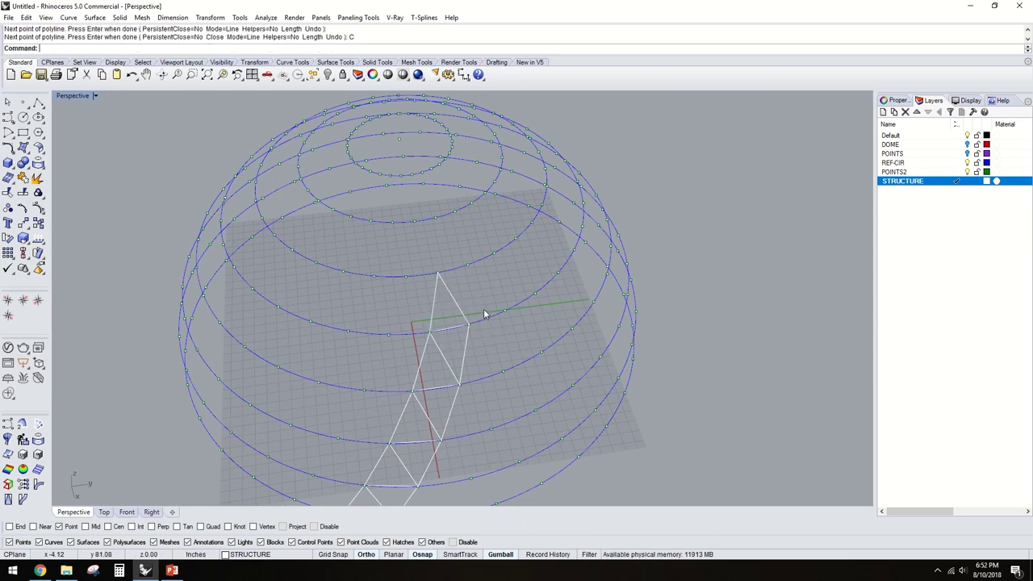
pyautogui.press('Return')
pyautogui.click(468, 324)
pyautogui.click(468, 266)
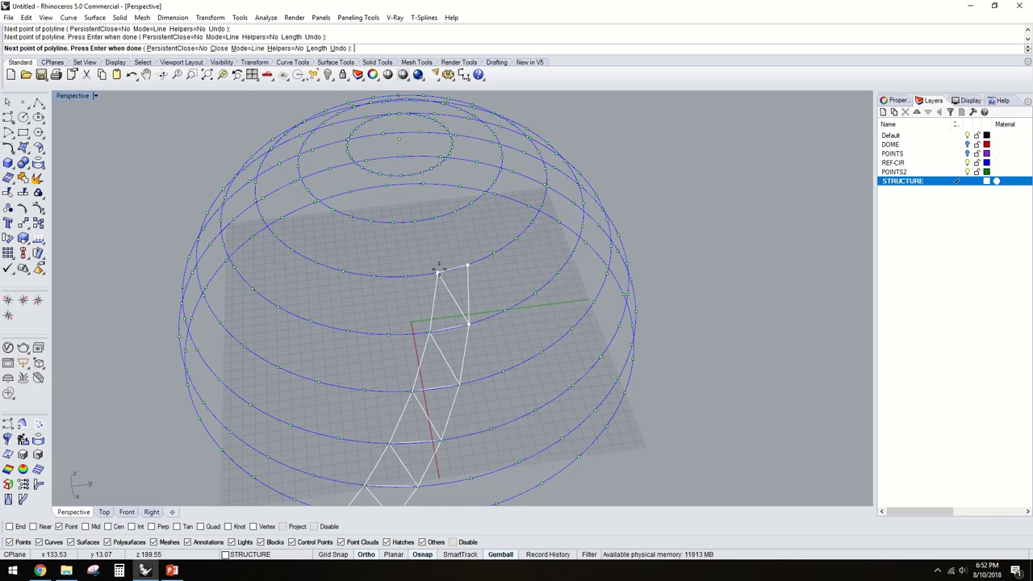
pyautogui.press('Return')
pyautogui.press('Return')
# - Draw a closed triangular polyline from the two sixth-ring points up to the seventh-ring point between them
pyautogui.click(436, 275)
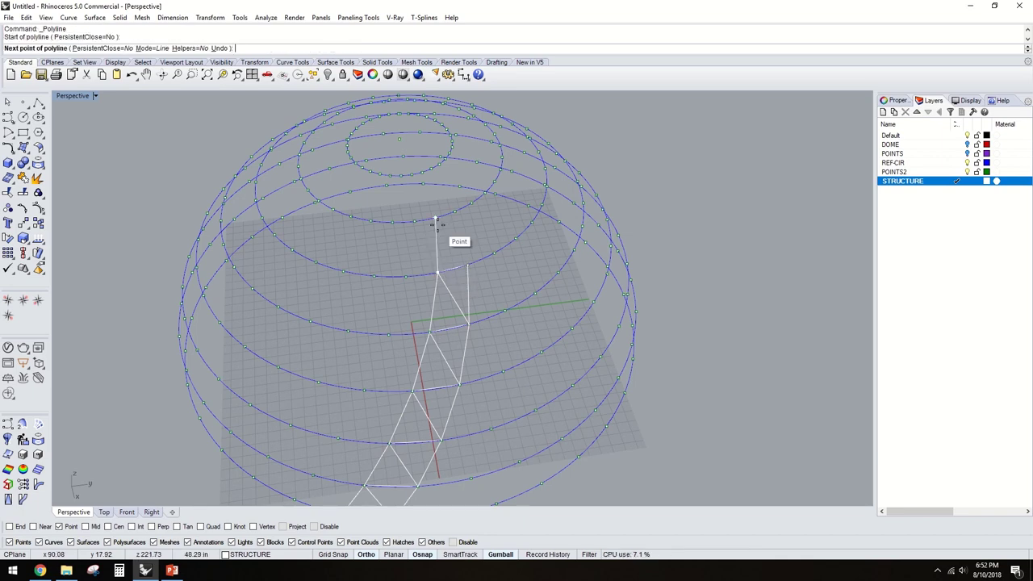
pyautogui.click(435, 218)
pyautogui.click(467, 265)
pyautogui.press('Return')
pyautogui.press('Return')
# - Draw the adjoining inverted closed triangle from the sixth-ring point to two neighbouring points on the seventh ring
pyautogui.click(469, 260)
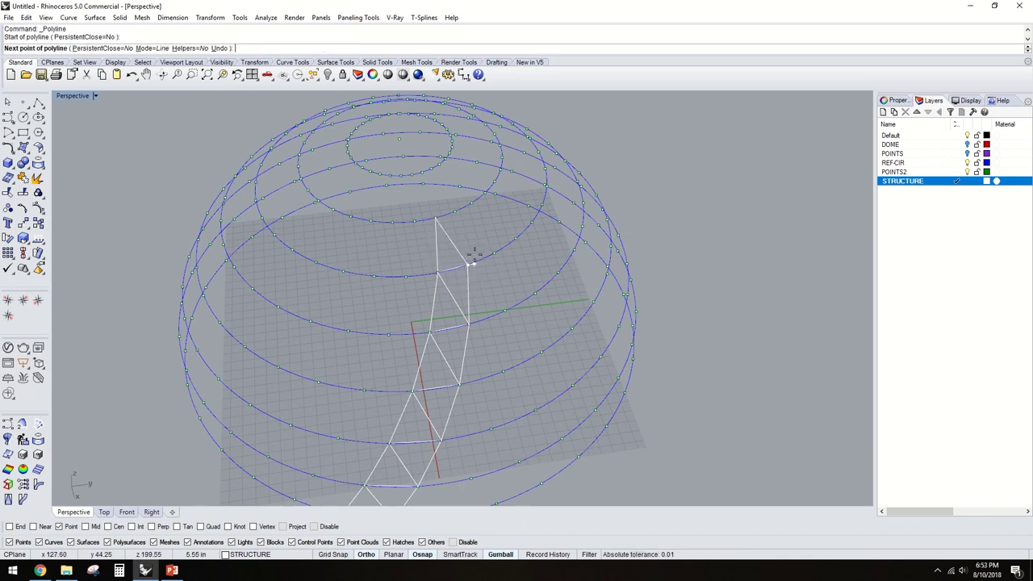
pyautogui.click(456, 212)
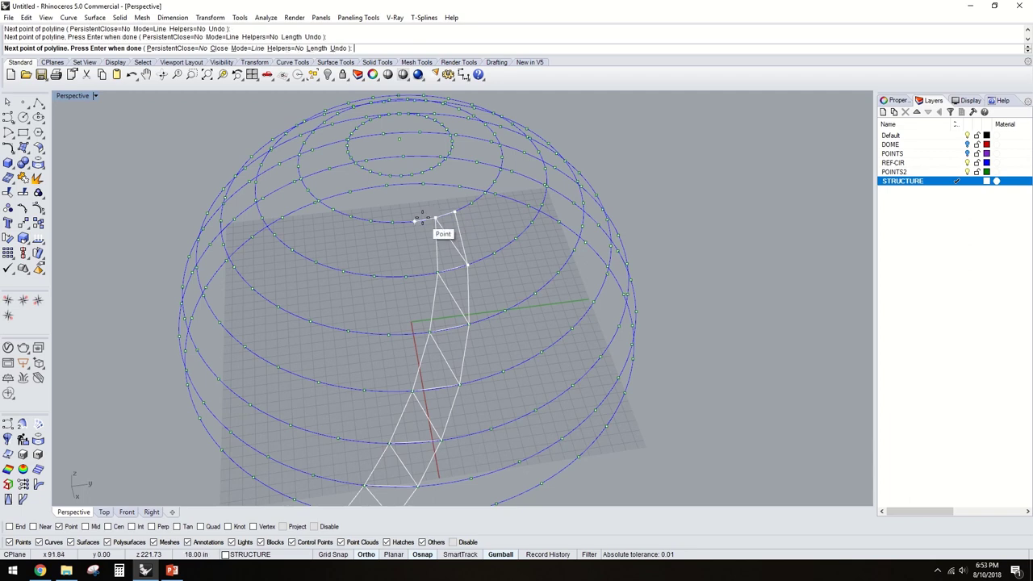
pyautogui.write('C')
pyautogui.press('Return')
pyautogui.press('Return')
# - Draw a closed triangular polyline from the two seventh-ring points up to the point between them on the topmost ring
pyautogui.moveTo(440, 218); pyautogui.dragTo(427, 287, button='right')
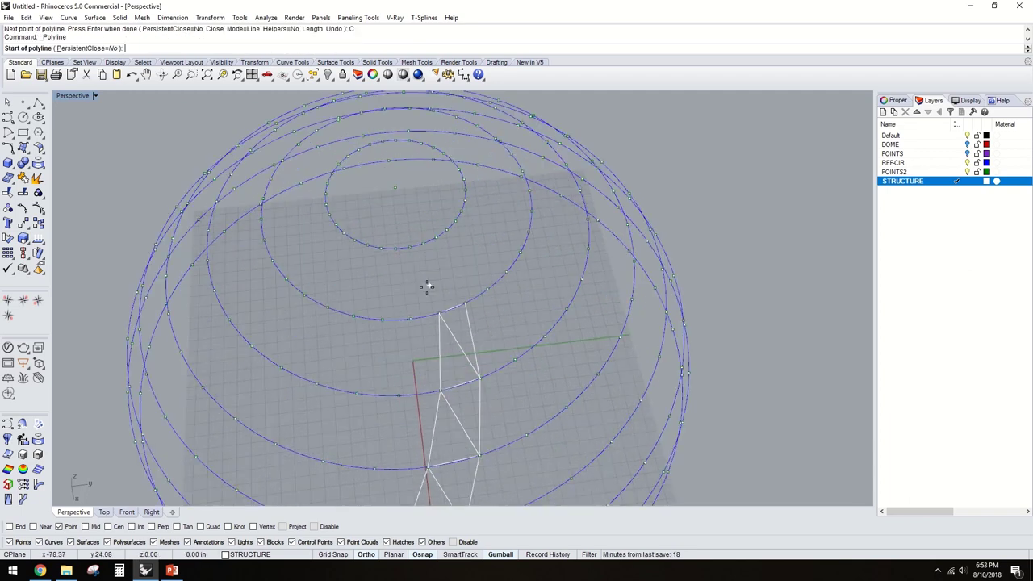
pyautogui.click(433, 305)
pyautogui.click(423, 244)
pyautogui.click(465, 301)
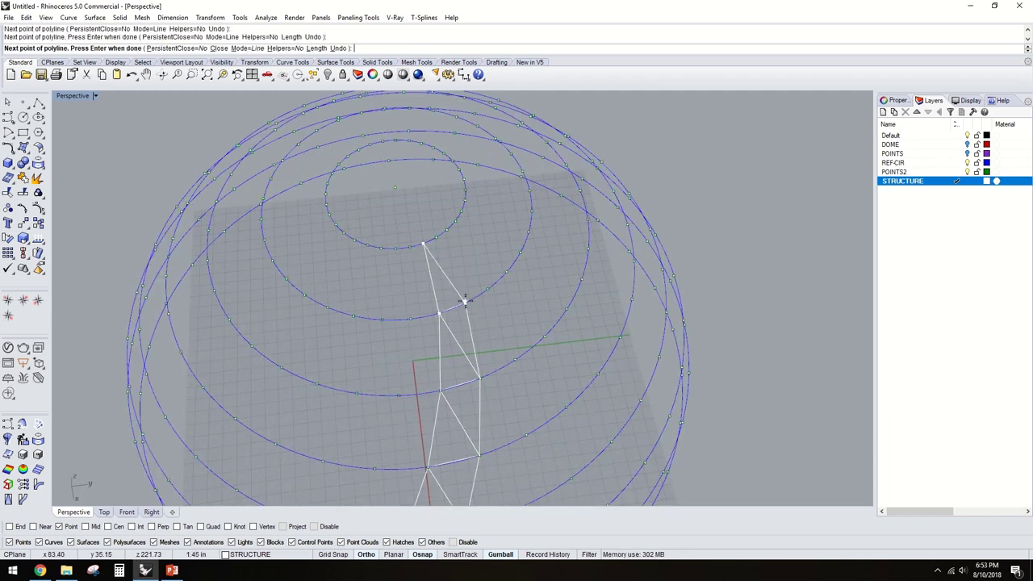
pyautogui.press('Return')
pyautogui.press('Return')
# - Draw the adjoining inverted closed triangle from the seventh-ring point to two neighbouring points on the topmost ring
pyautogui.click(463, 302)
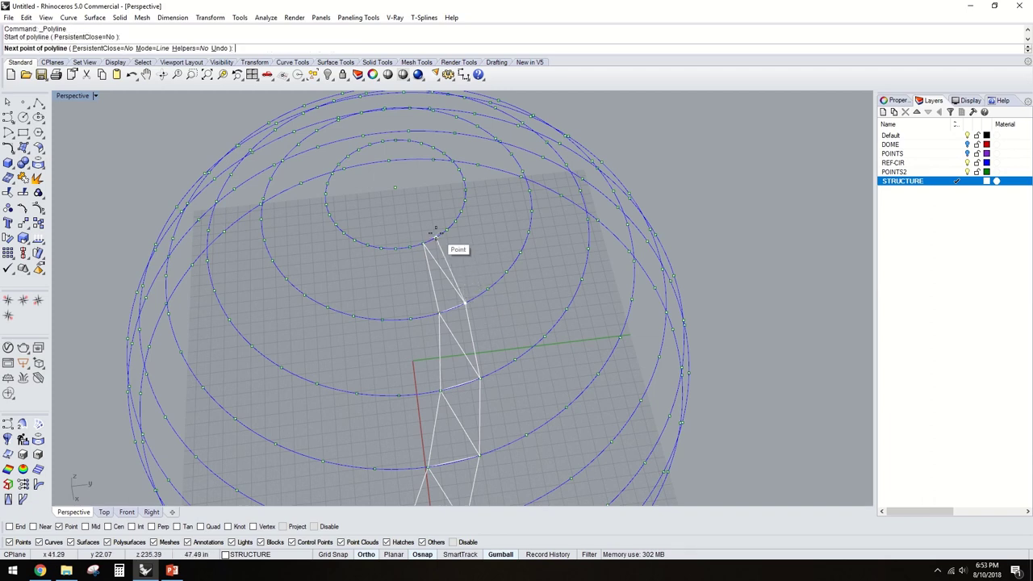
pyautogui.click(423, 244)
pyautogui.press('Return')
pyautogui.press('Return')
# - Finish the strip with a closed triangular polyline from the two topmost-ring points to the dome's apex point
pyautogui.click(422, 234)
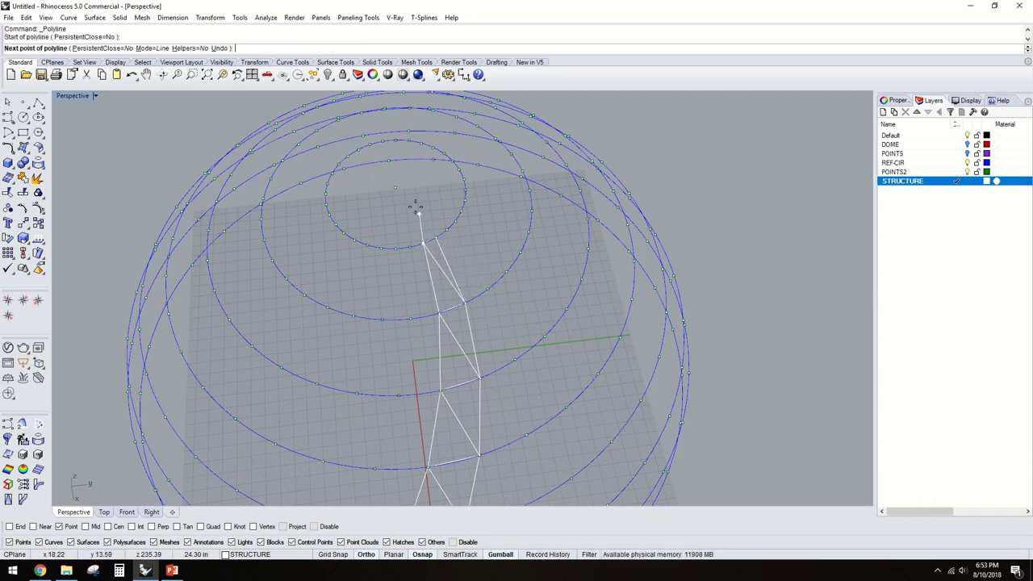
pyautogui.click(394, 188)
pyautogui.click(436, 238)
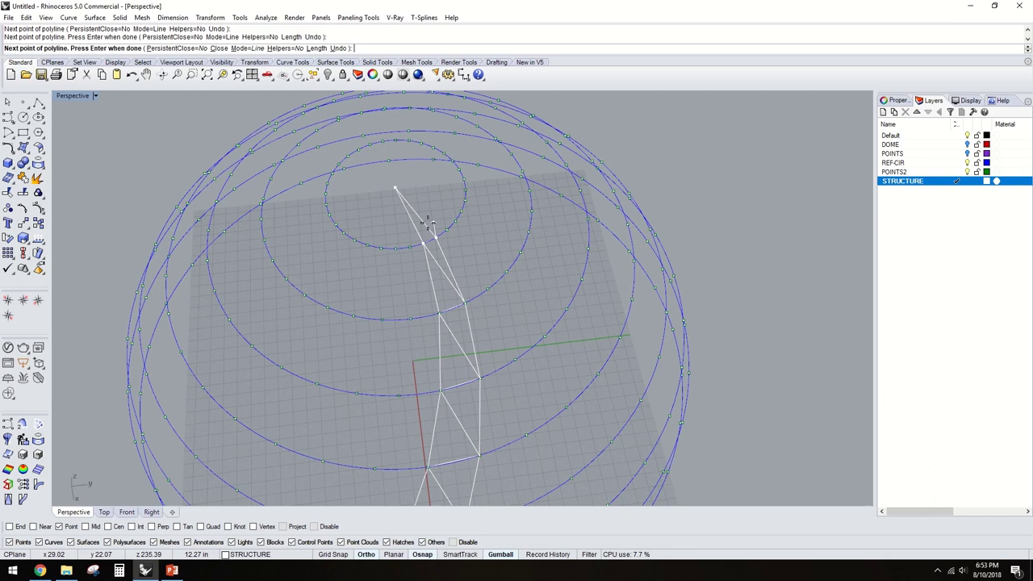
pyautogui.write('c')
pyautogui.press('Return')
# - Turn all objects on the STRUCTURE layer into a block named DOME-FACES_01 with its base point at the dome's apex, and deselect it
pyautogui.scroll(-2, 435, 227)
pyautogui.scroll(-3, 430, 229)
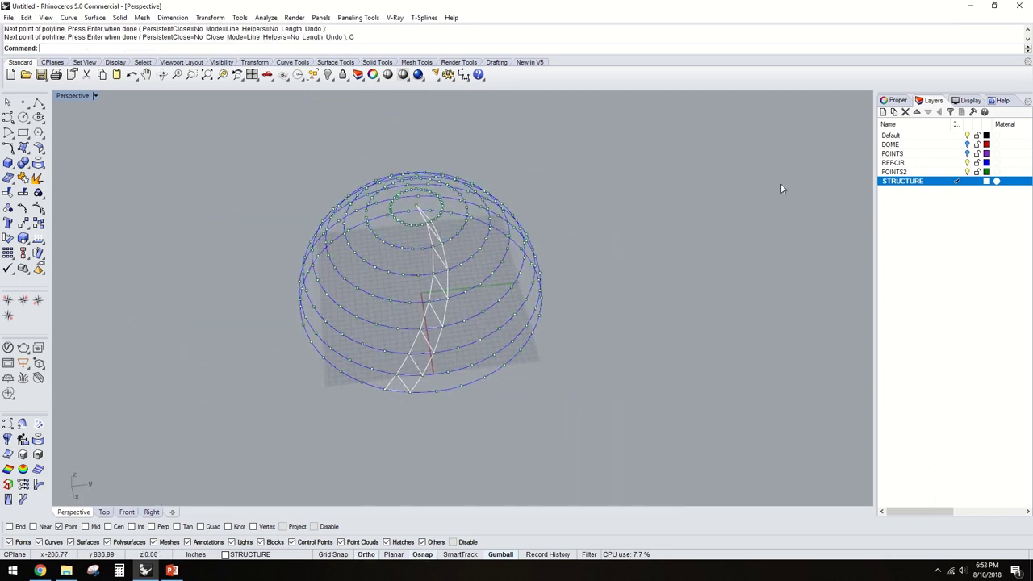
pyautogui.rightClick(891, 188)
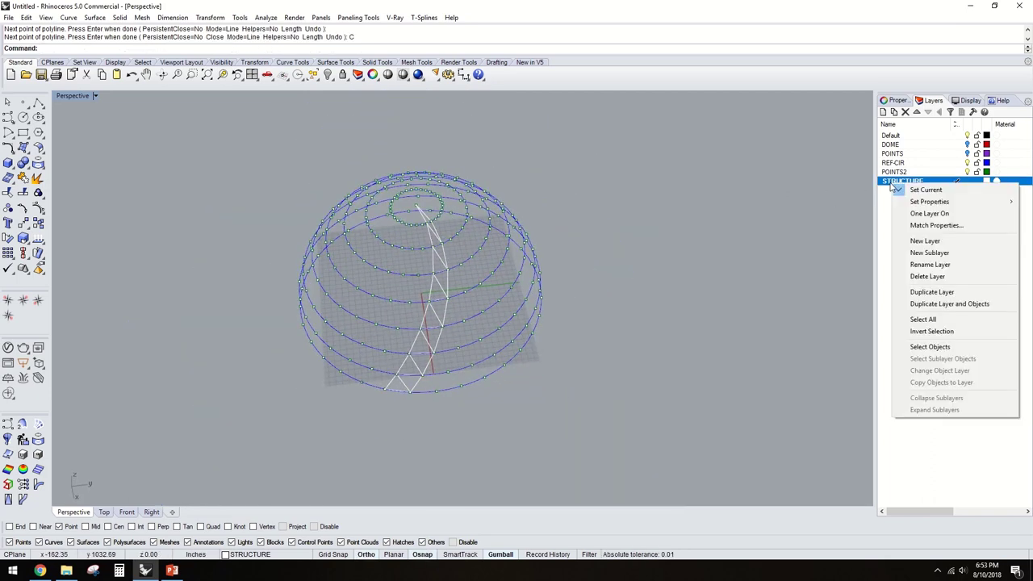
pyautogui.click(928, 346)
pyautogui.moveTo(543, 385); pyautogui.dragTo(562, 370, button='right')
pyautogui.scroll(2, 429, 390)
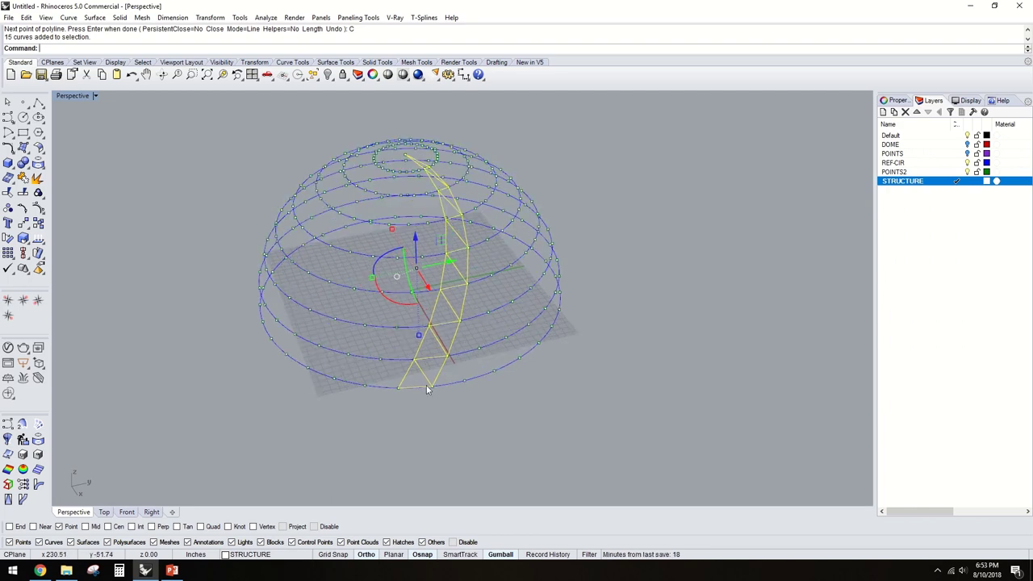
pyautogui.moveTo(429, 390); pyautogui.dragTo(422, 404, button='right')
pyautogui.scroll(5, 416, 216)
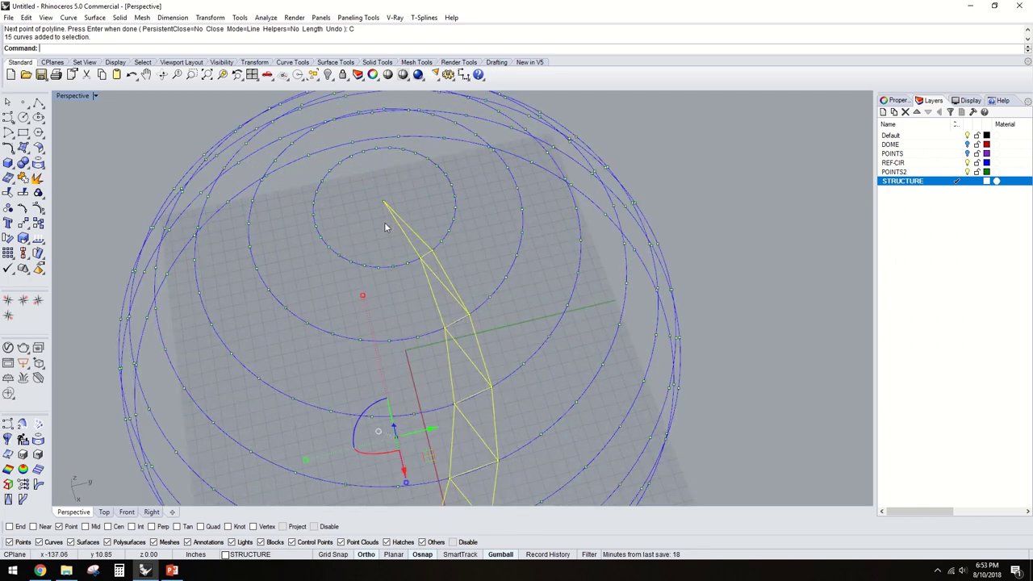
pyautogui.write('block')
pyautogui.press('Return')
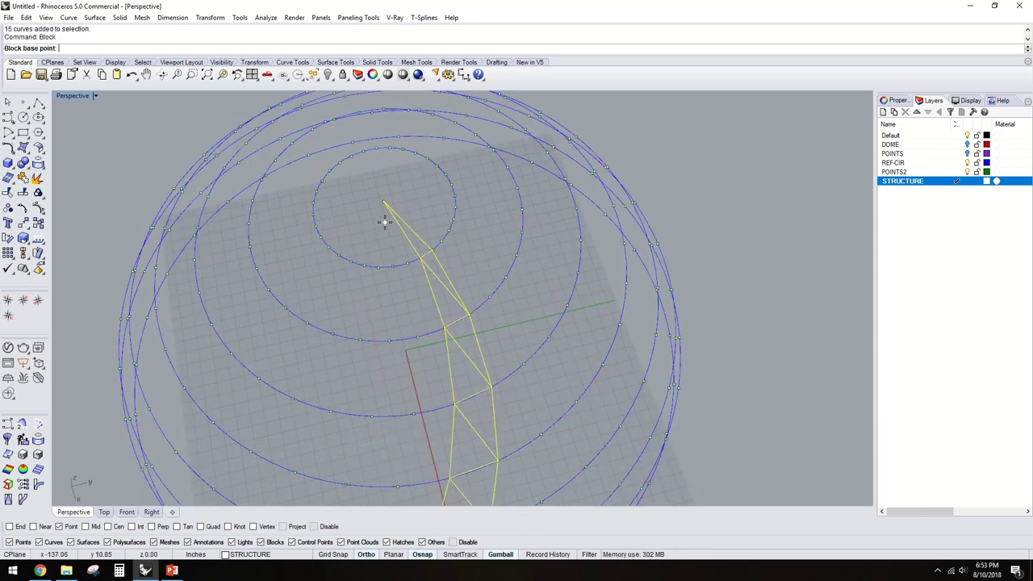
pyautogui.click(385, 202)
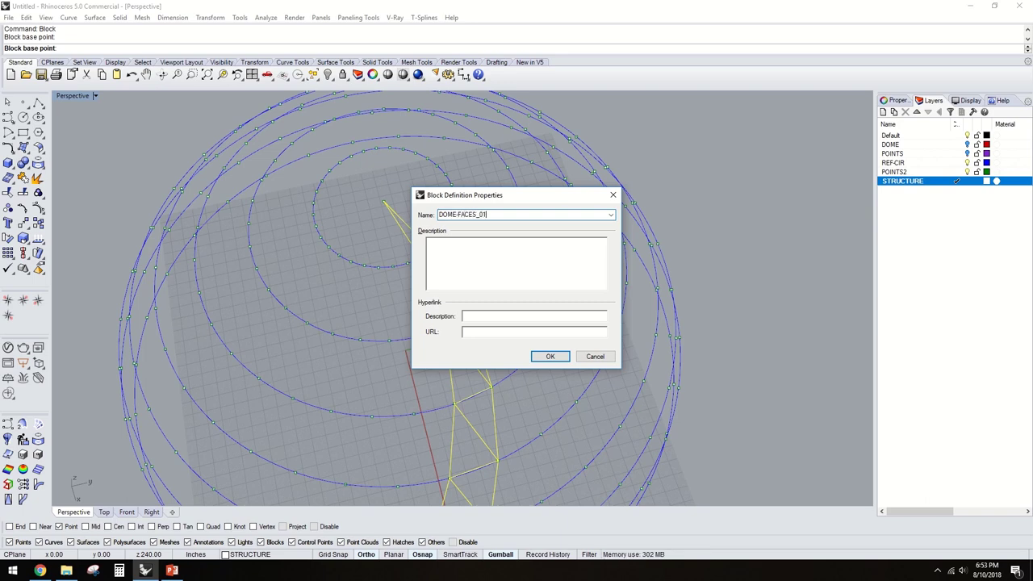
pyautogui.click(549, 356)
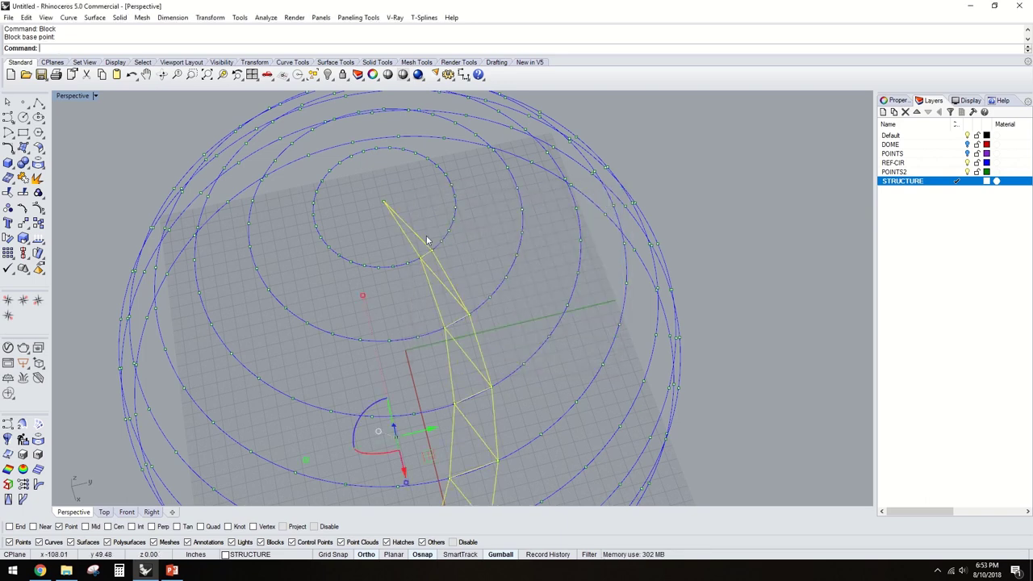
pyautogui.press('Escape')
pyautogui.scroll(-6, 411, 230)
pyautogui.scroll(6, 410, 231)
pyautogui.moveTo(411, 314); pyautogui.dragTo(413, 267, button='right')
pyautogui.scroll(-7, 420, 282)
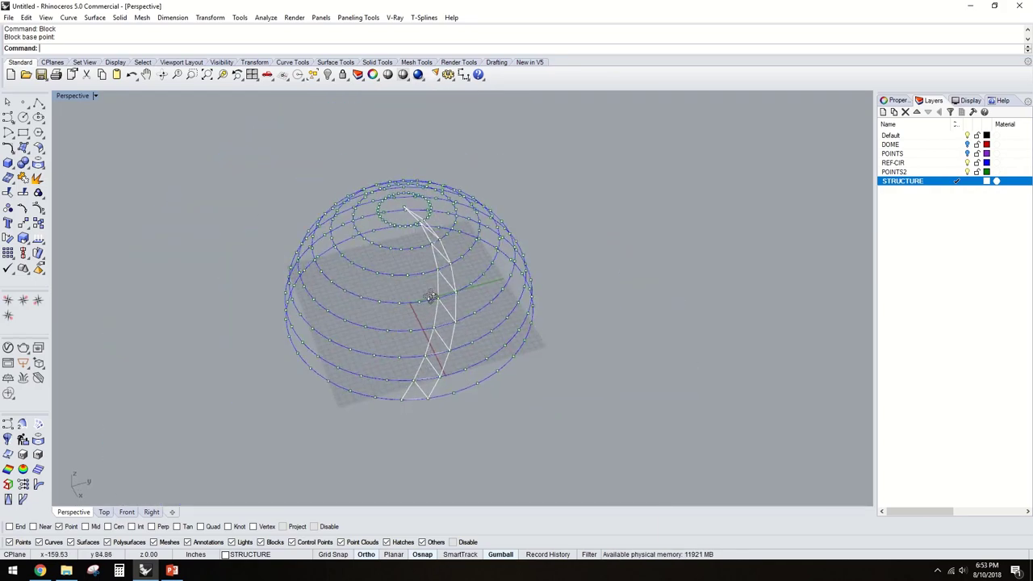
# - Start rotating the triangular strip block about the dome's apex point with Copy set to Yes
pyautogui.moveTo(421, 220); pyautogui.dragTo(427, 257, button='right')
pyautogui.scroll(3, 428, 256)
pyautogui.click(410, 231)
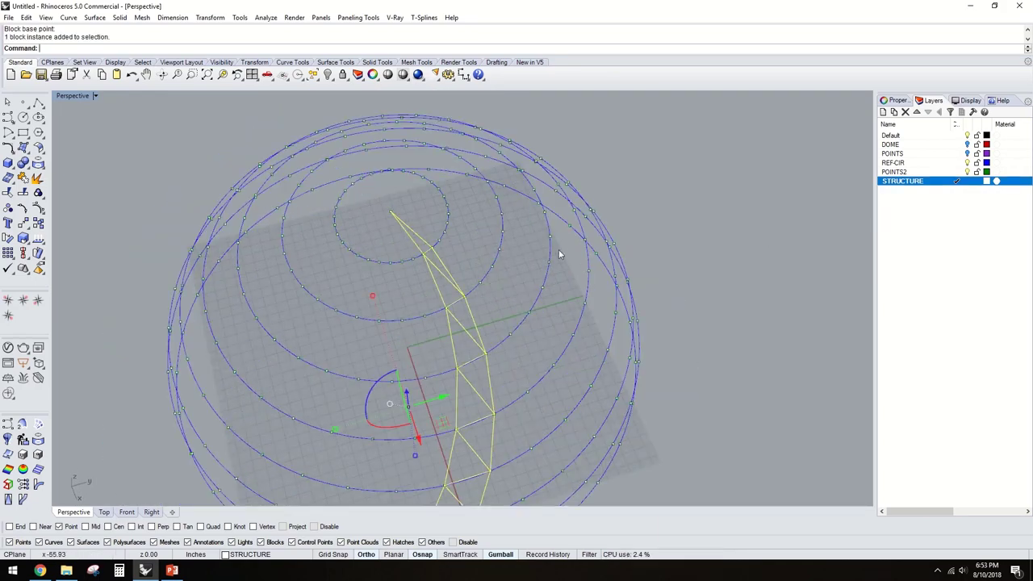
pyautogui.scroll(-2, 528, 245)
pyautogui.moveTo(527, 245); pyautogui.dragTo(520, 251, button='right')
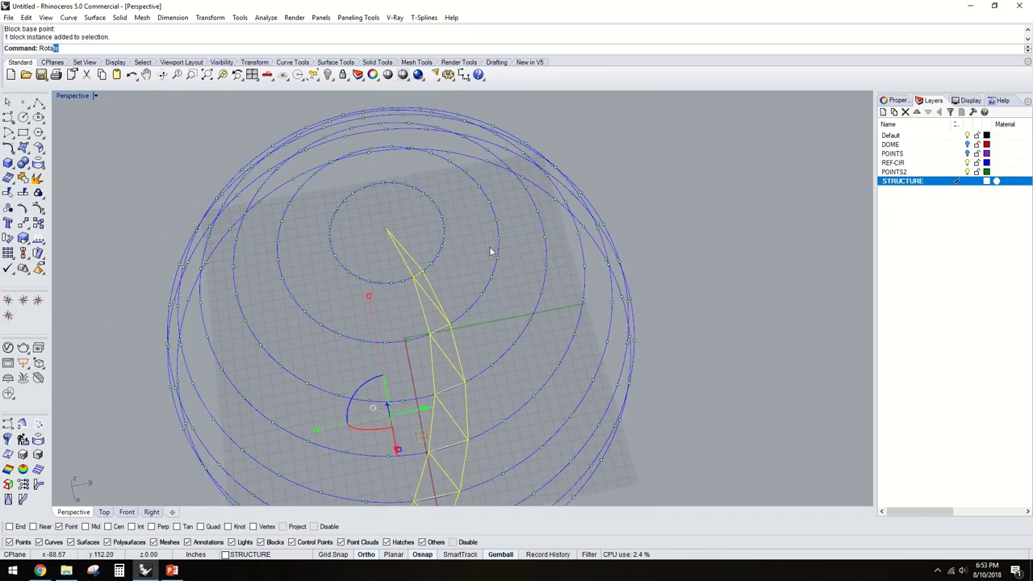
pyautogui.write('Rota')
pyautogui.press('Return')
pyautogui.scroll(2, 406, 220)
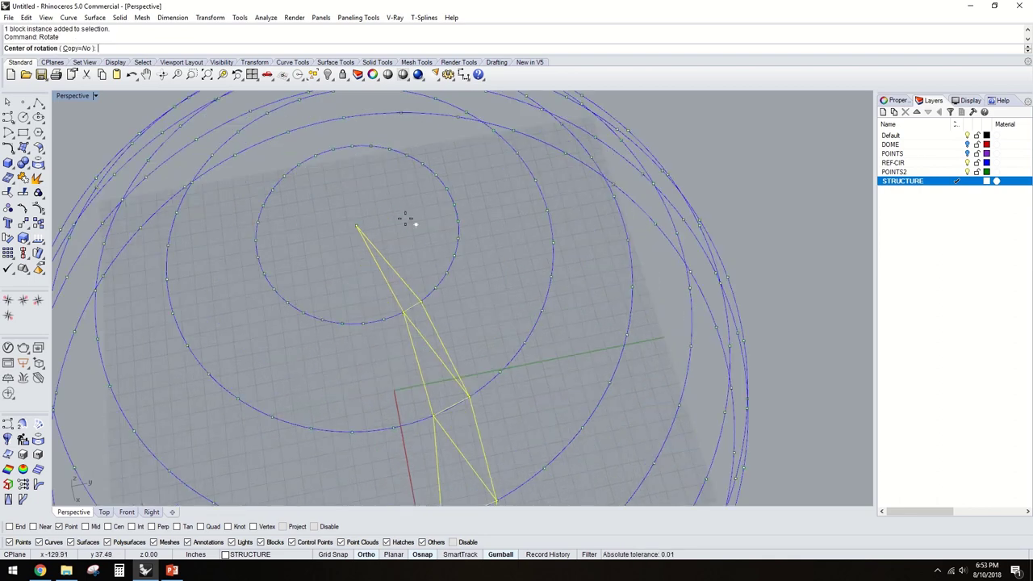
pyautogui.click(356, 224)
pyautogui.scroll(2, 356, 225)
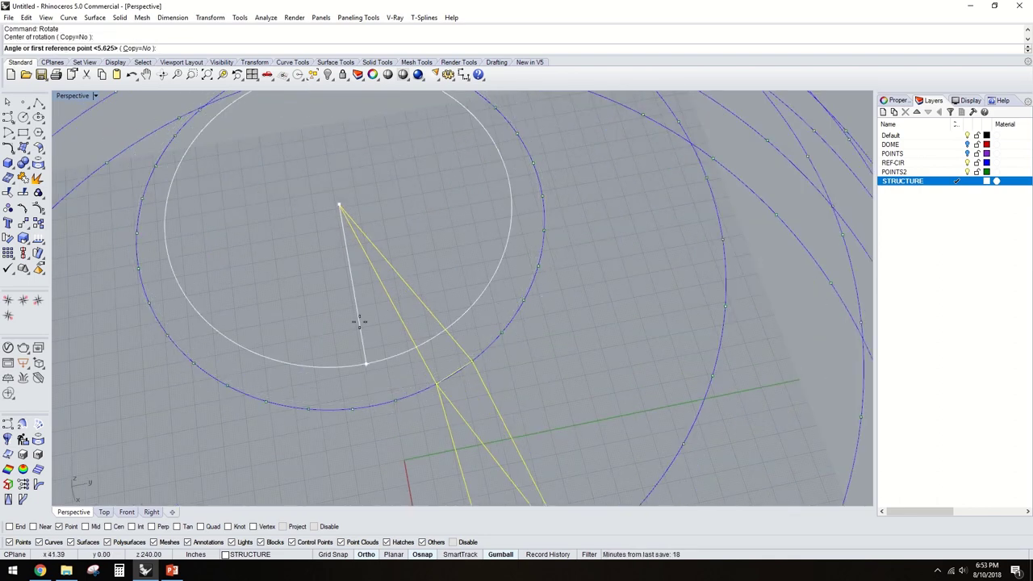
pyautogui.click(137, 47)
# - In the top view, reference the rotation from the strip's lower topmost-ring point and place the first copy at the neighbouring ring point
pyautogui.scroll(3, 442, 370)
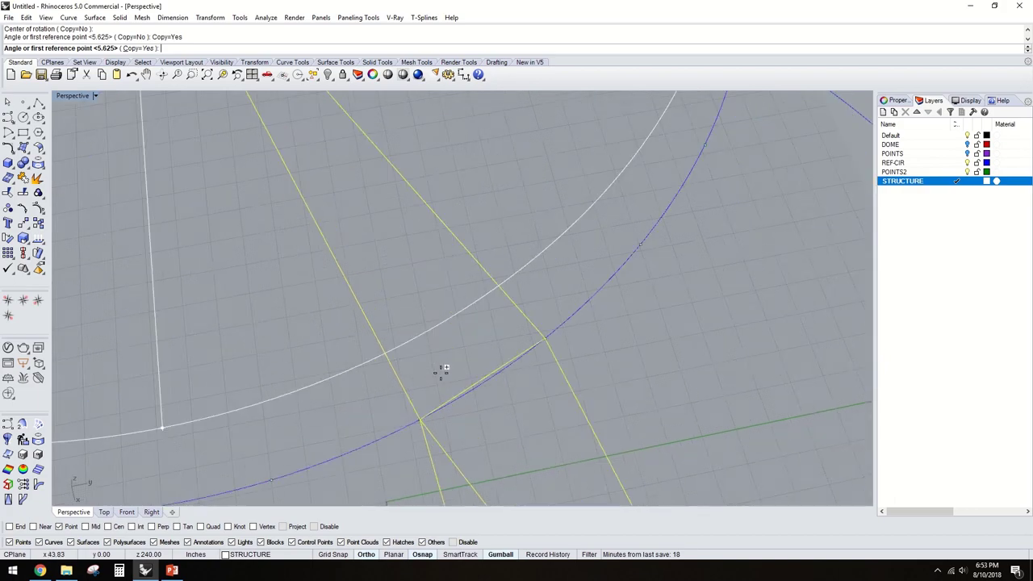
pyautogui.doubleClick(79, 96)
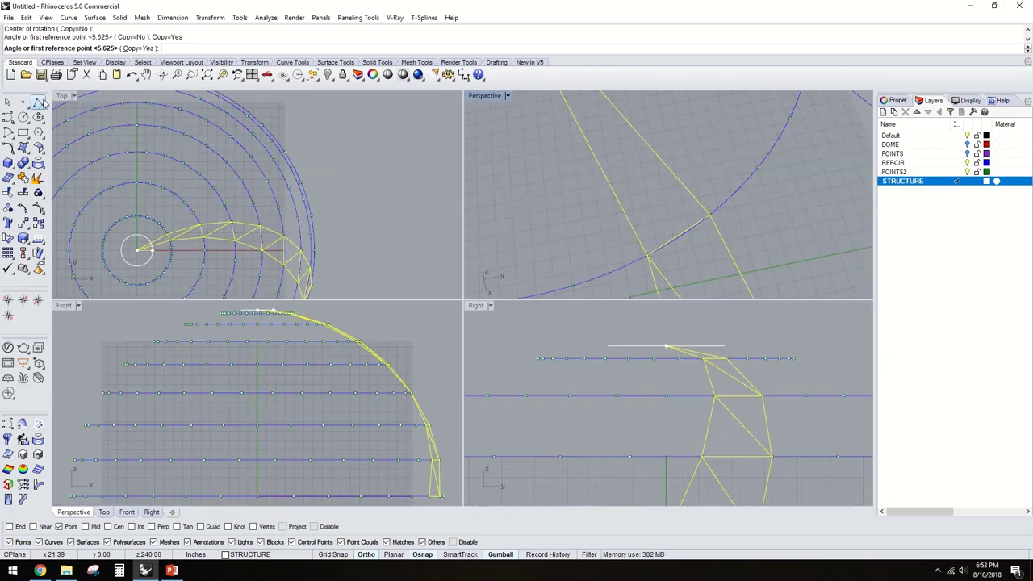
pyautogui.doubleClick(61, 98)
pyautogui.scroll(2, 355, 315)
pyautogui.scroll(3, 389, 288)
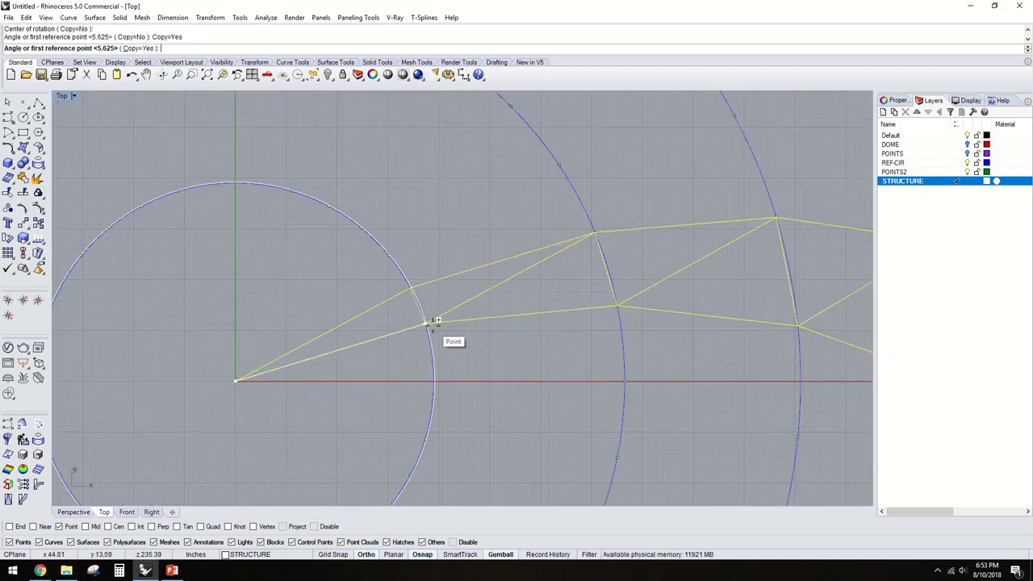
pyautogui.click(430, 323)
pyautogui.scroll(1, 413, 286)
pyautogui.click(408, 283)
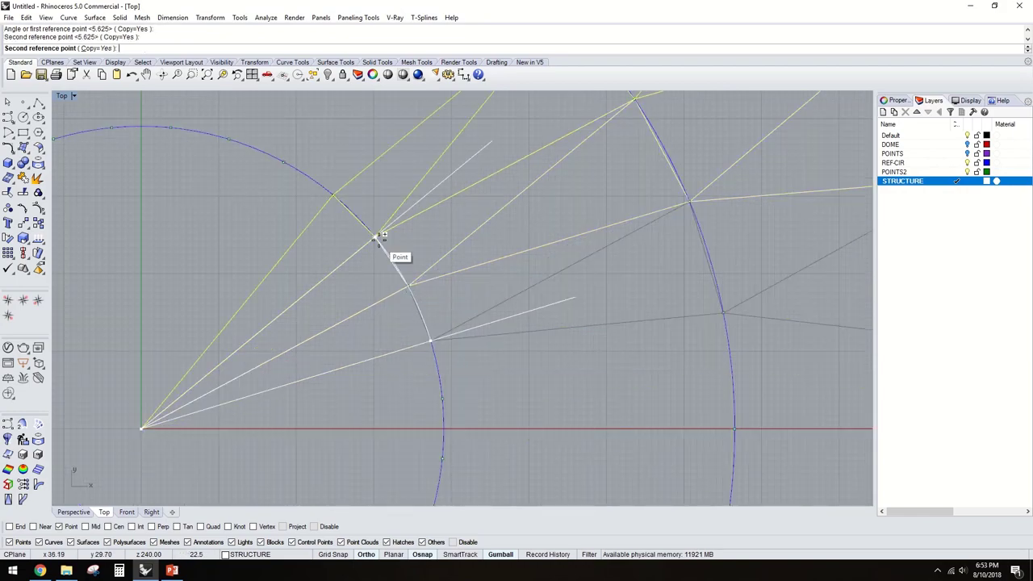
# - Place further rotated strip copies counterclockwise at each successive topmost-ring point up to the positive Y axis
pyautogui.click(377, 235)
pyautogui.click(334, 196)
pyautogui.click(285, 162)
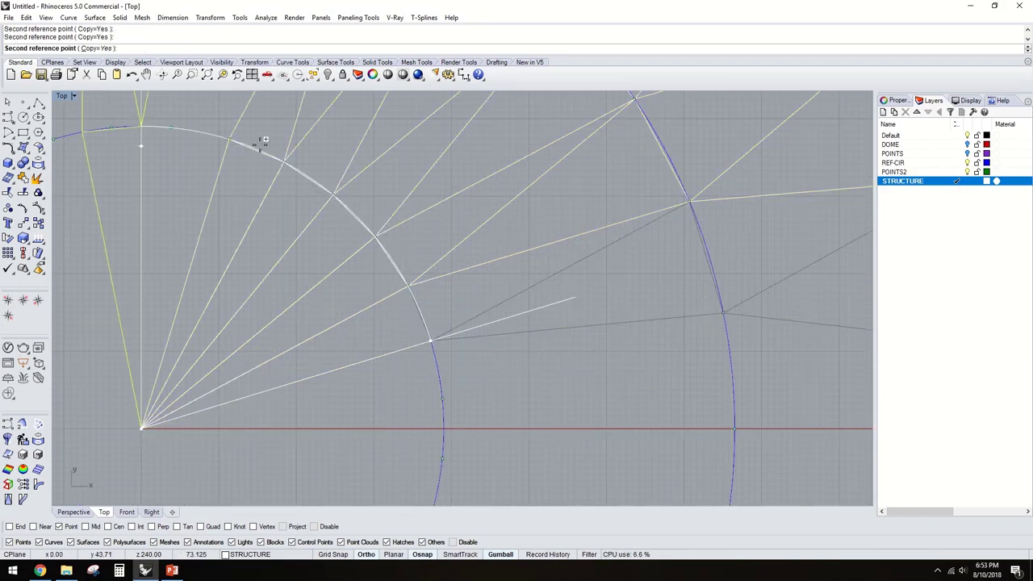
pyautogui.click(231, 138)
pyautogui.scroll(-4, 231, 139)
pyautogui.moveTo(265, 221); pyautogui.dragTo(574, 309, button='right')
pyautogui.scroll(4, 452, 219)
pyautogui.scroll(2, 537, 224)
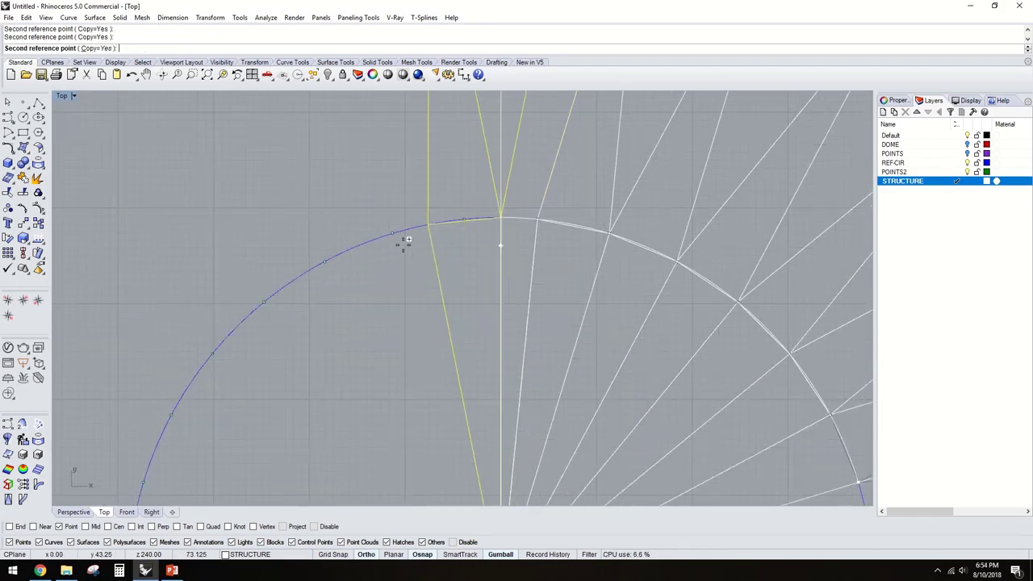
pyautogui.click(541, 216)
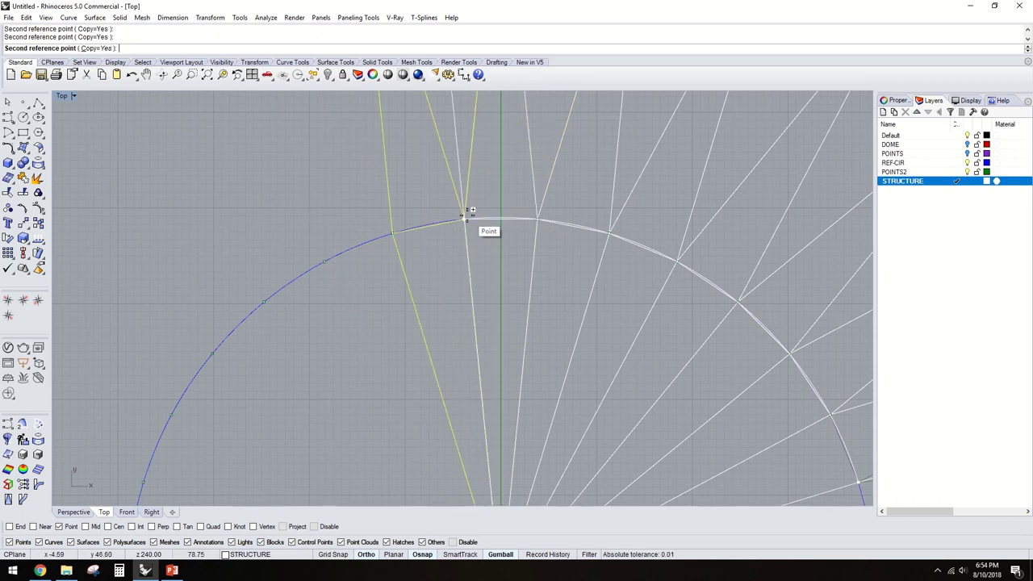
# - Continue the rotated strip copies at each topmost-ring point from the positive Y axis round to the negative X axis
pyautogui.click(468, 217)
pyautogui.click(394, 230)
pyautogui.click(326, 259)
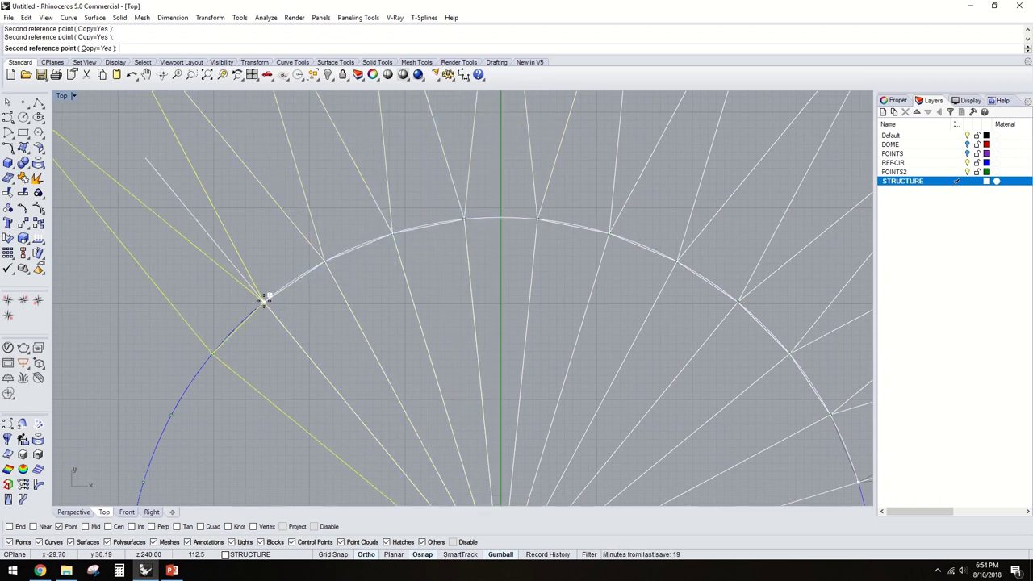
pyautogui.click(264, 298)
pyautogui.click(216, 352)
pyautogui.moveTo(208, 406); pyautogui.dragTo(348, 256, button='right')
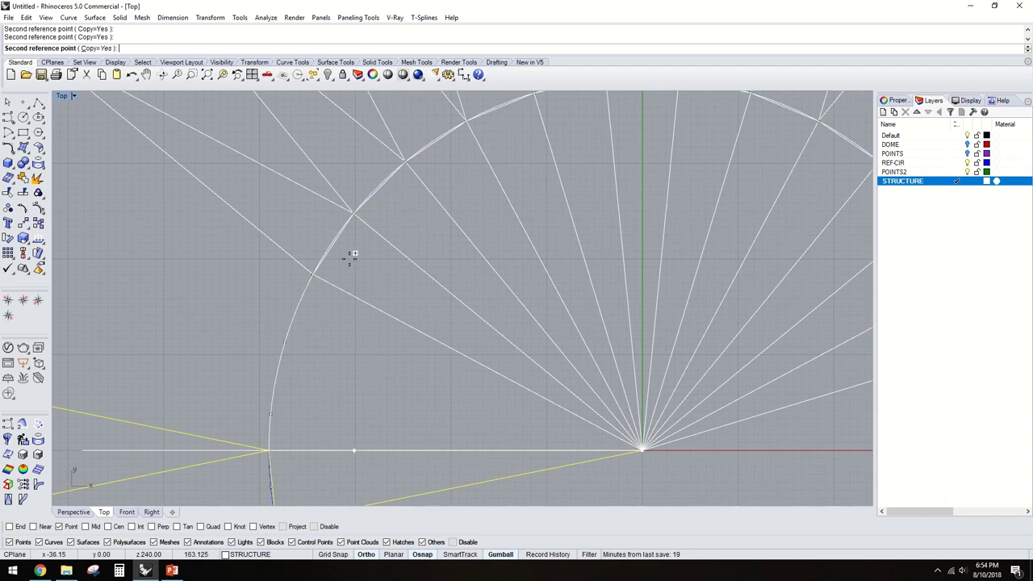
pyautogui.click(311, 272)
pyautogui.click(283, 340)
pyautogui.click(271, 411)
# - Place rotated strip copies at each topmost-ring point from the negative X axis round to the negative Y axis
pyautogui.scroll(-6, 289, 397)
pyautogui.moveTo(290, 401); pyautogui.dragTo(352, 251, button='right')
pyautogui.scroll(2, 339, 318)
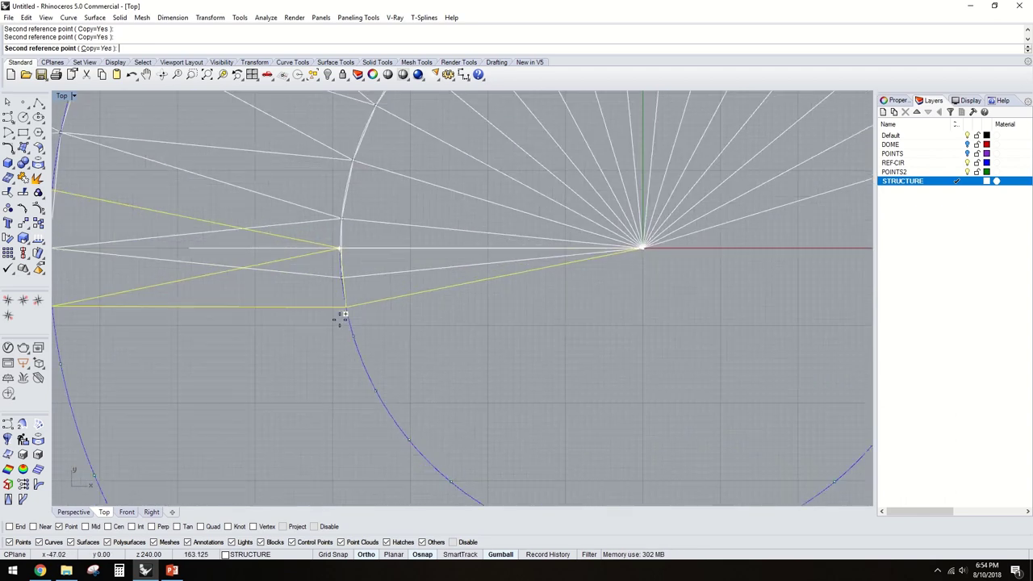
pyautogui.click(341, 277)
pyautogui.click(354, 336)
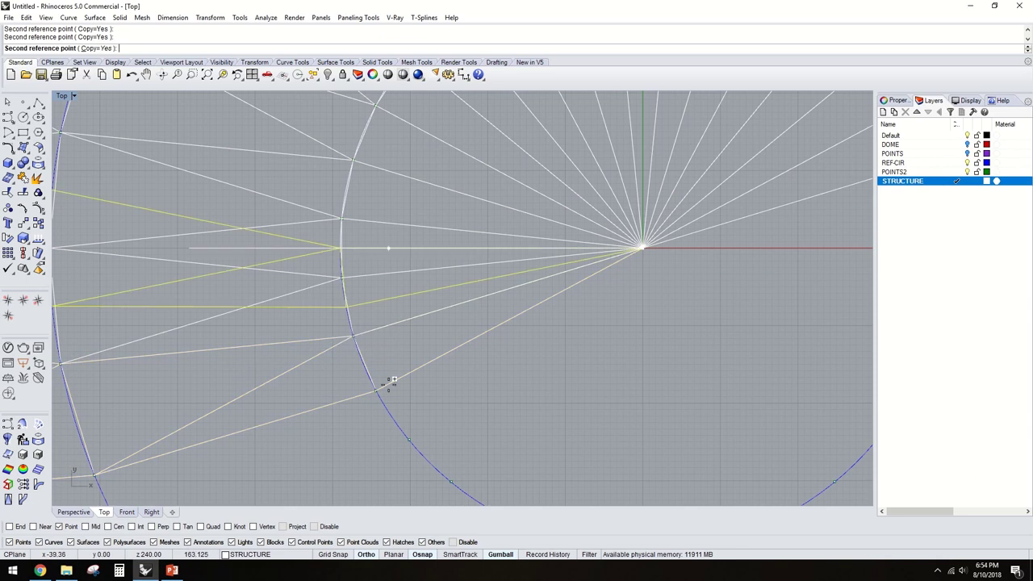
pyautogui.click(376, 392)
pyautogui.click(410, 438)
pyautogui.scroll(-8, 414, 424)
pyautogui.scroll(4, 430, 436)
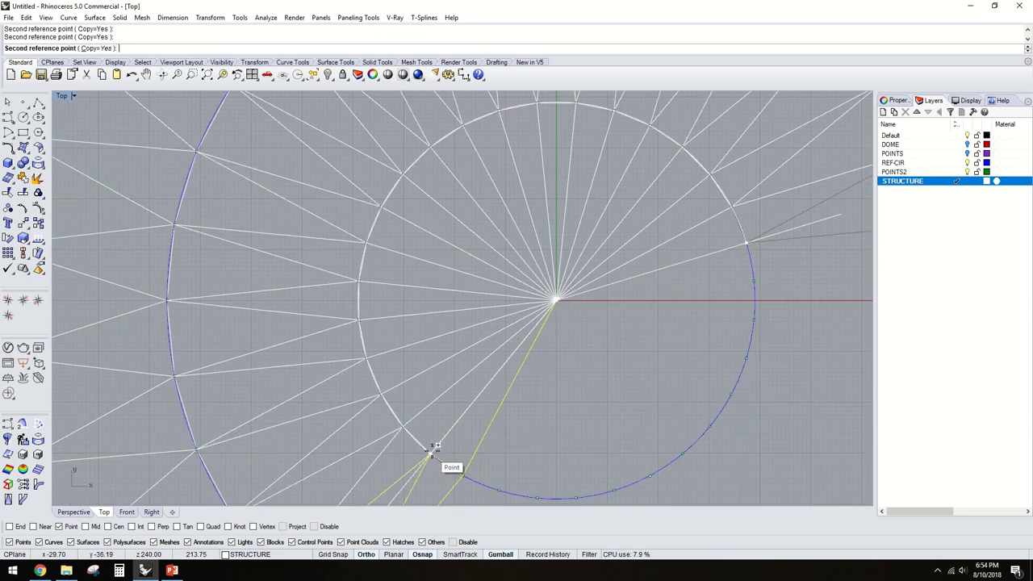
pyautogui.click(430, 452)
pyautogui.click(464, 476)
pyautogui.click(464, 476)
pyautogui.click(498, 490)
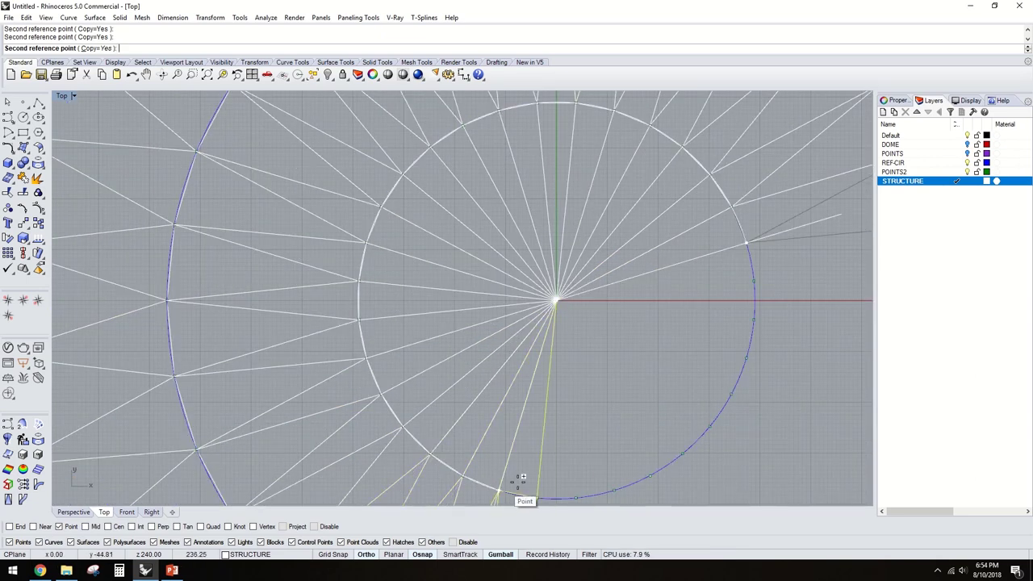
pyautogui.click(537, 497)
# - Close the circle with rotated strip copies at the remaining topmost-ring points from the negative Y axis to the original strip
pyautogui.click(575, 497)
pyautogui.click(614, 489)
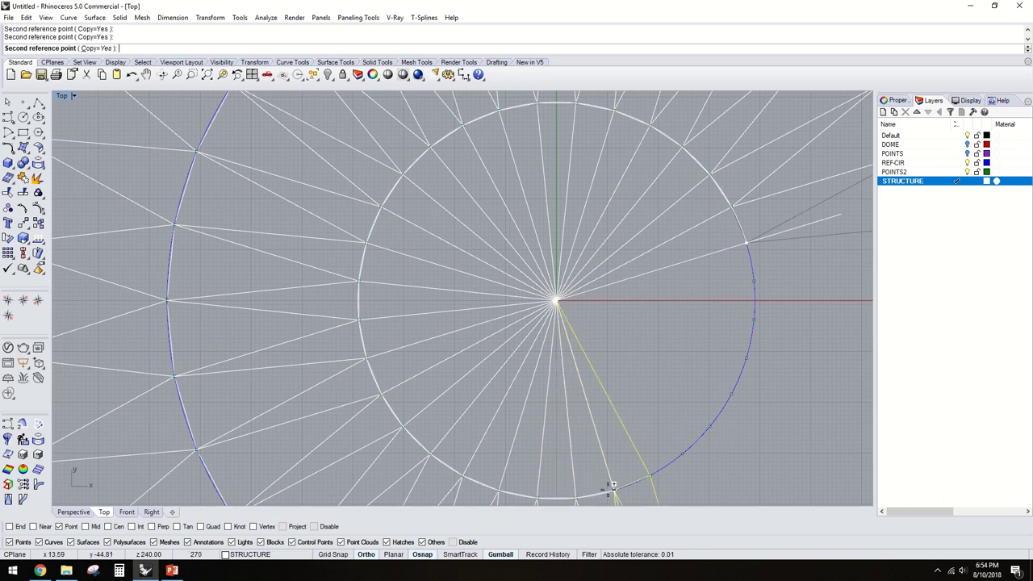
pyautogui.click(650, 475)
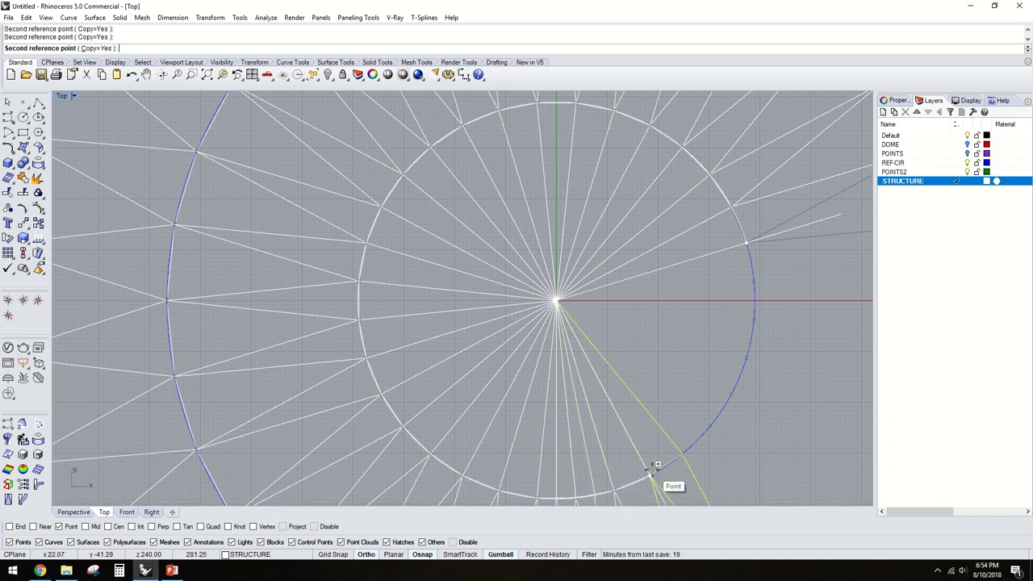
pyautogui.click(683, 454)
pyautogui.click(710, 429)
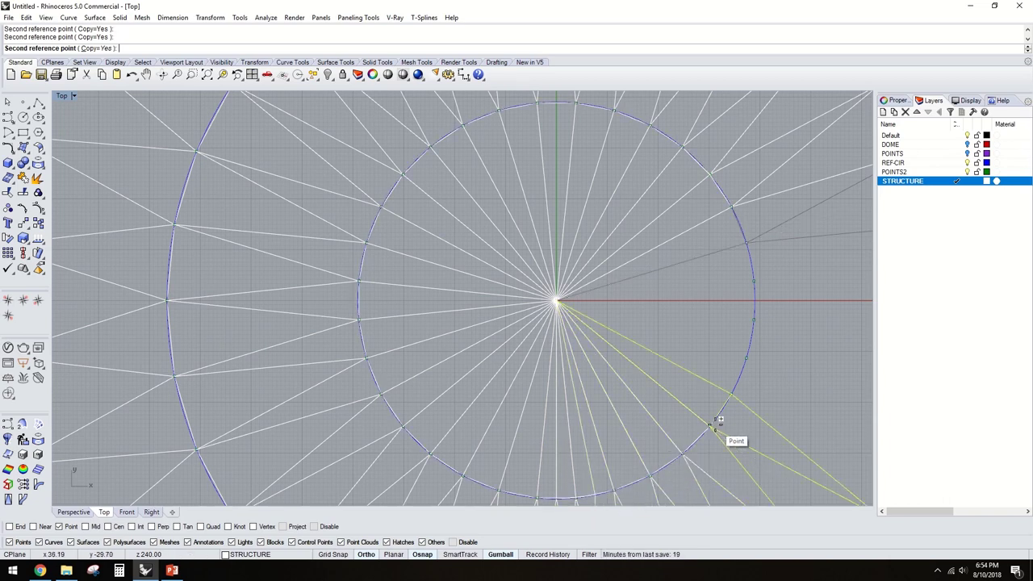
pyautogui.click(731, 395)
pyautogui.click(747, 357)
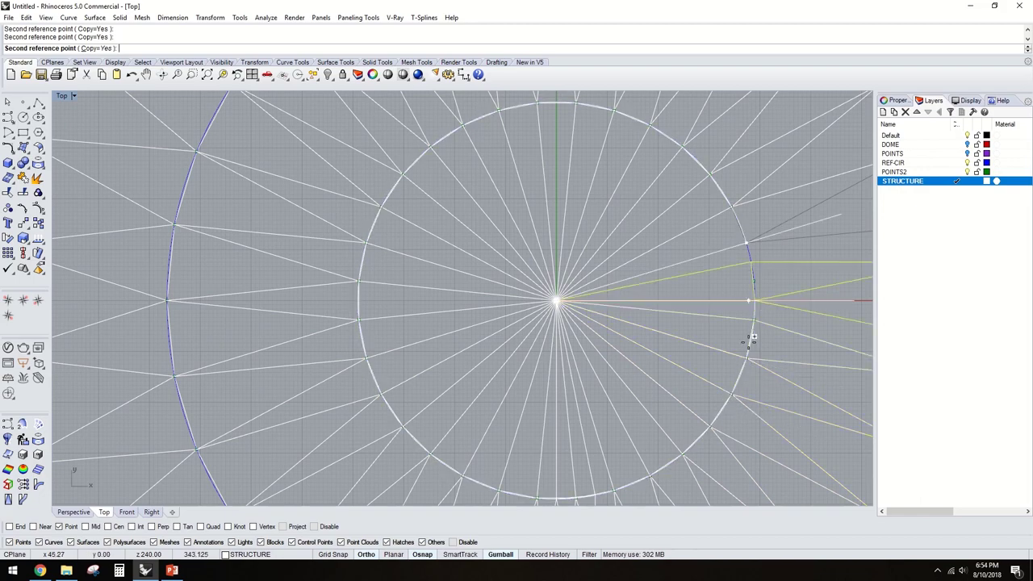
pyautogui.click(754, 320)
pyautogui.click(755, 282)
pyautogui.rightClick(734, 300)
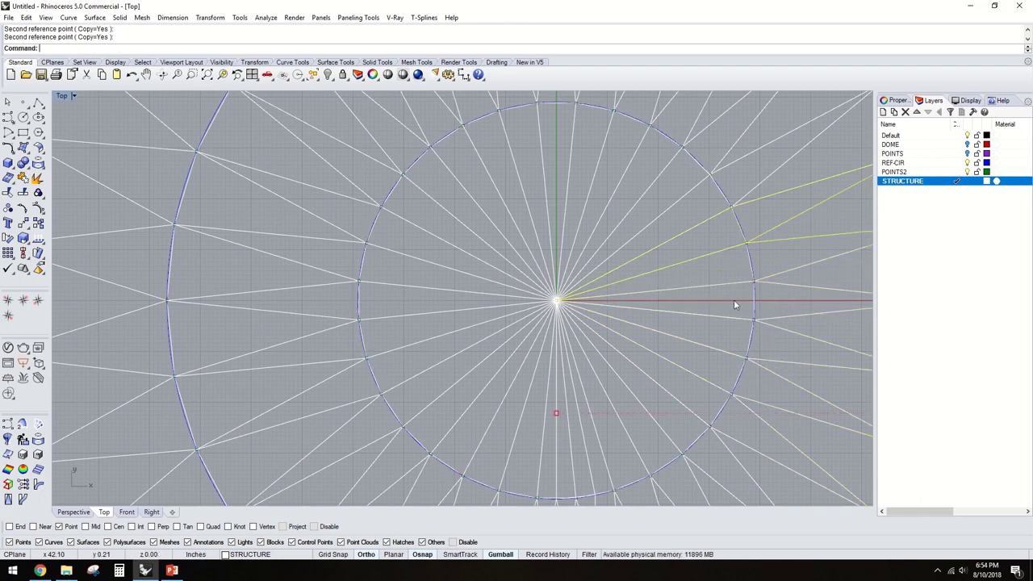
# - Delete the misplaced strip copy along the negative Y axis whose corners lie between the ring points
pyautogui.scroll(-8, 734, 299)
pyautogui.moveTo(709, 345); pyautogui.dragTo(686, 274, button='right')
pyautogui.scroll(-2, 643, 415)
pyautogui.click(644, 414)
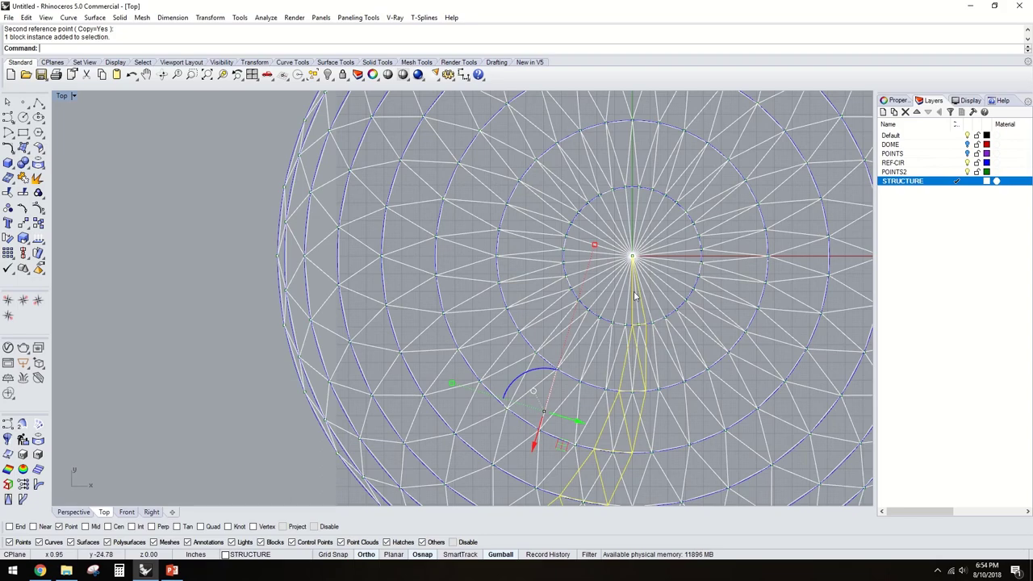
pyautogui.scroll(1, 634, 296)
pyautogui.press('Delete')
pyautogui.scroll(-5, 660, 324)
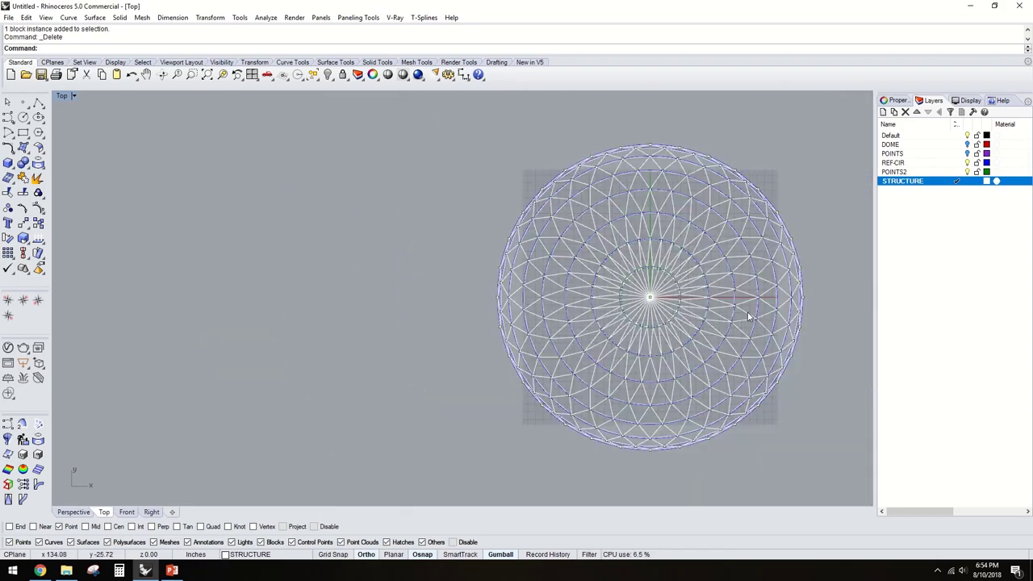
# - Examine the full triangular dome framework from several sides in the perspective view
pyautogui.doubleClick(65, 95)
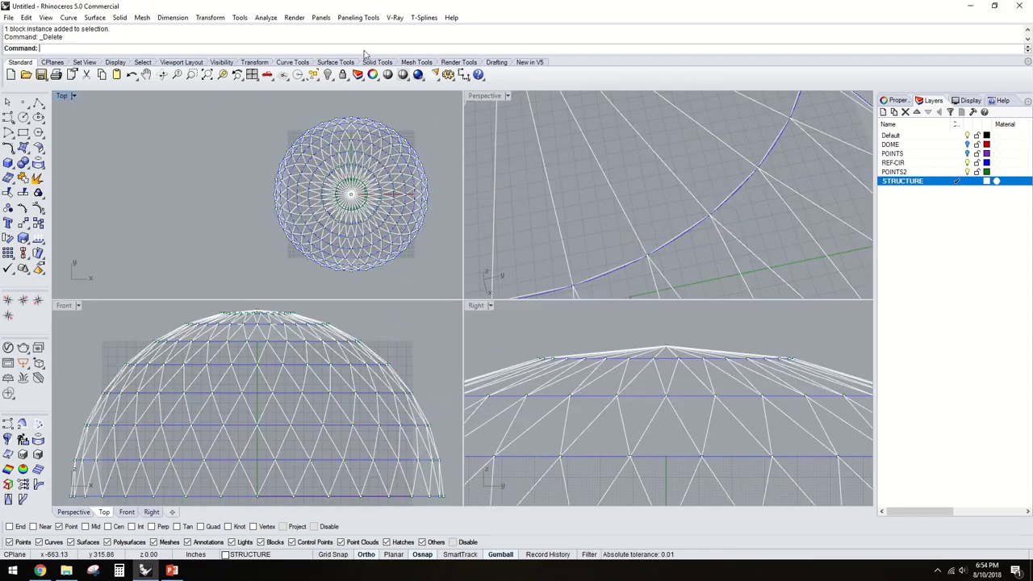
pyautogui.doubleClick(481, 97)
pyautogui.scroll(-5, 607, 324)
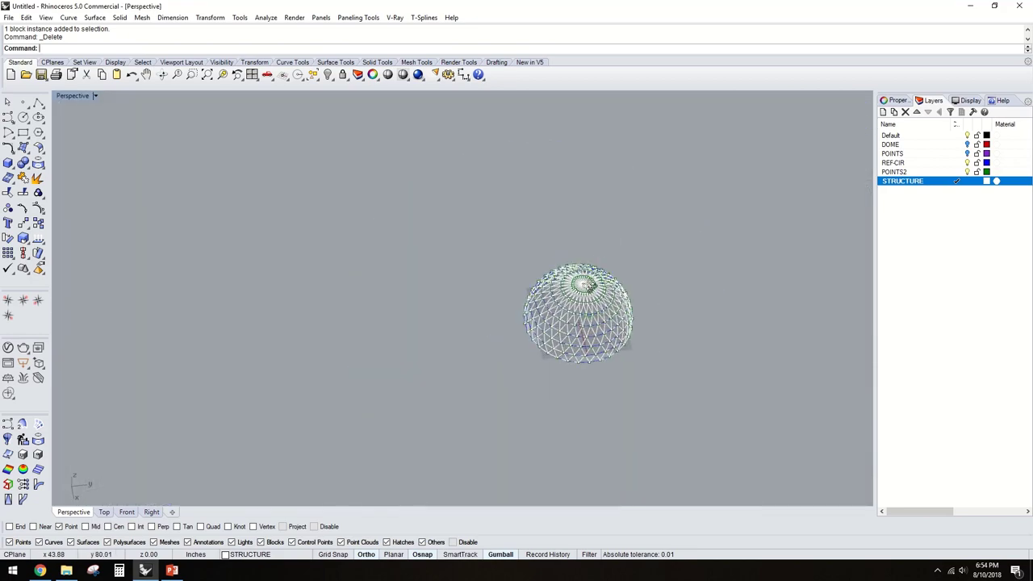
pyautogui.scroll(3, 607, 325)
pyautogui.moveTo(607, 324); pyautogui.dragTo(325, 323, button='right')
pyautogui.scroll(3, 544, 291)
pyautogui.scroll(-3, 553, 336)
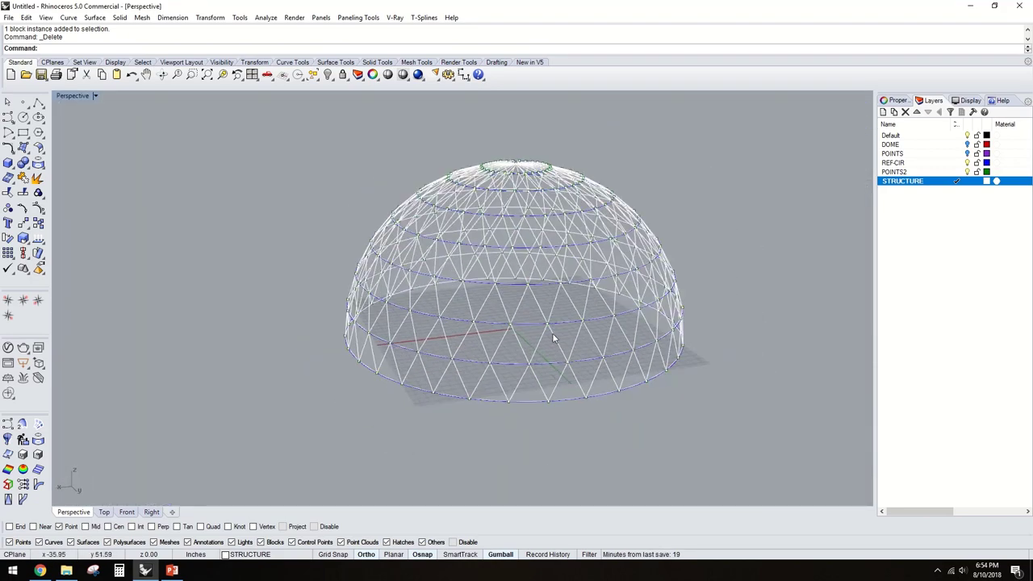
pyautogui.moveTo(554, 337); pyautogui.dragTo(313, 297, button='right')
pyautogui.scroll(4, 450, 226)
pyautogui.moveTo(451, 226); pyautogui.dragTo(683, 279, button='right')
pyautogui.scroll(2, 540, 382)
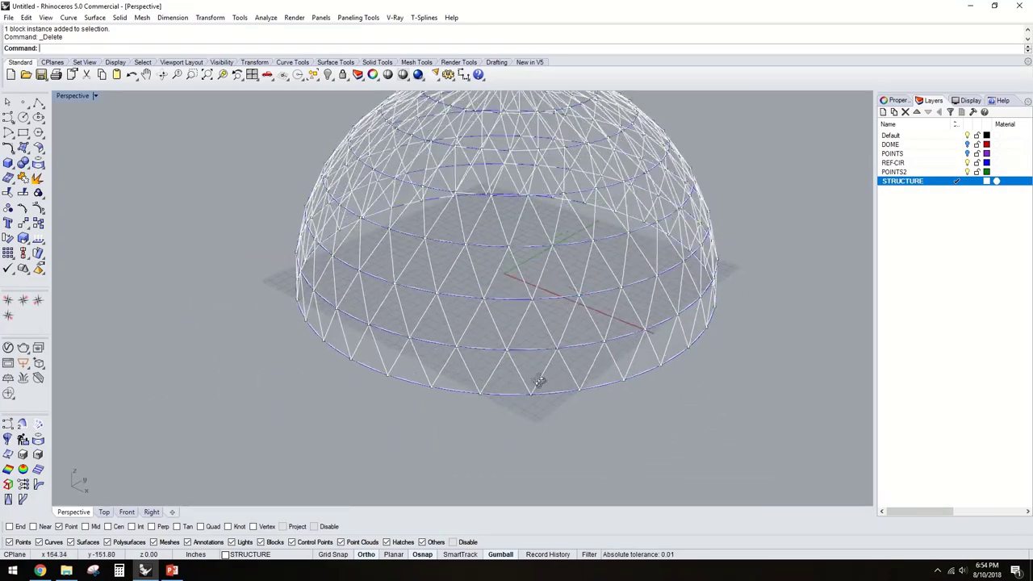
pyautogui.moveTo(540, 383); pyautogui.dragTo(542, 351, button='right')
pyautogui.moveTo(737, 260); pyautogui.dragTo(666, 272, button='right')
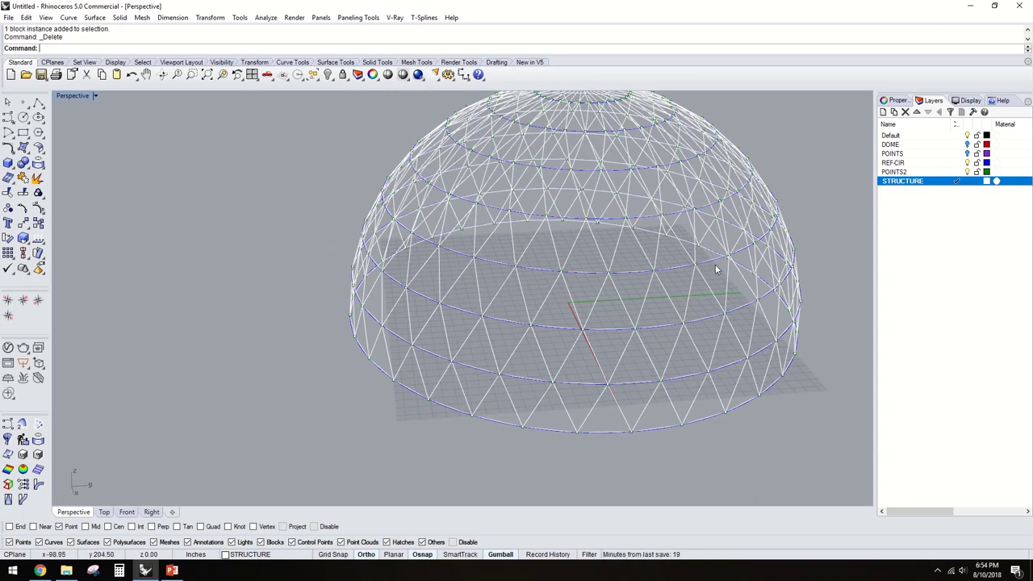
pyautogui.scroll(-7, 669, 309)
pyautogui.moveTo(669, 309)
pyautogui.mouseDown(button='right')
pyautogui.moveTo(597, 346)
pyautogui.moveTo(592, 329)
pyautogui.moveTo(651, 306)
pyautogui.mouseUp(button='right')
pyautogui.scroll(4, 596, 346)
pyautogui.scroll(2, 592, 329)
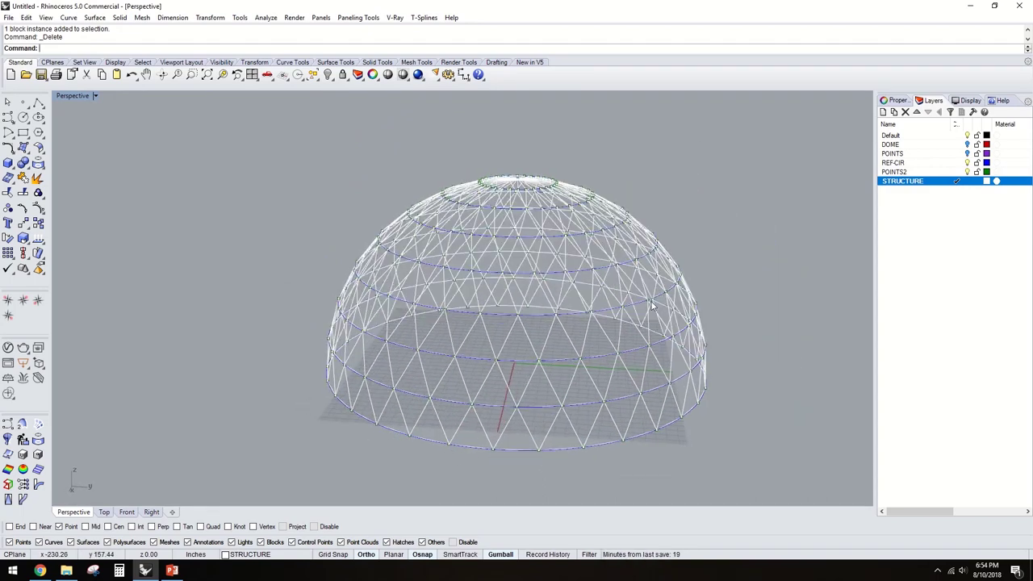
# - Create a new layer named PIPES and make it the current layer
pyautogui.click(883, 112)
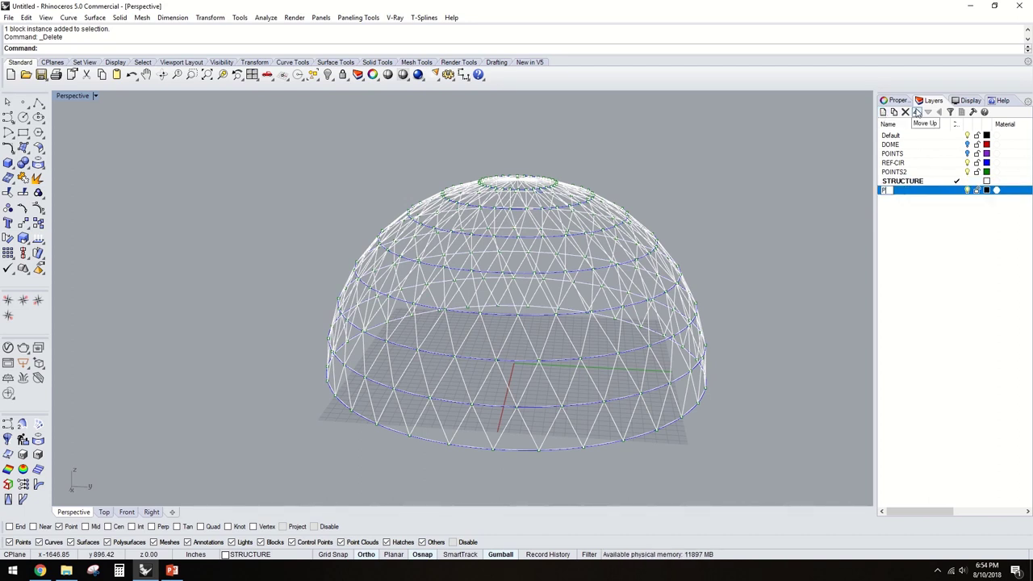
pyautogui.write('PIPES')
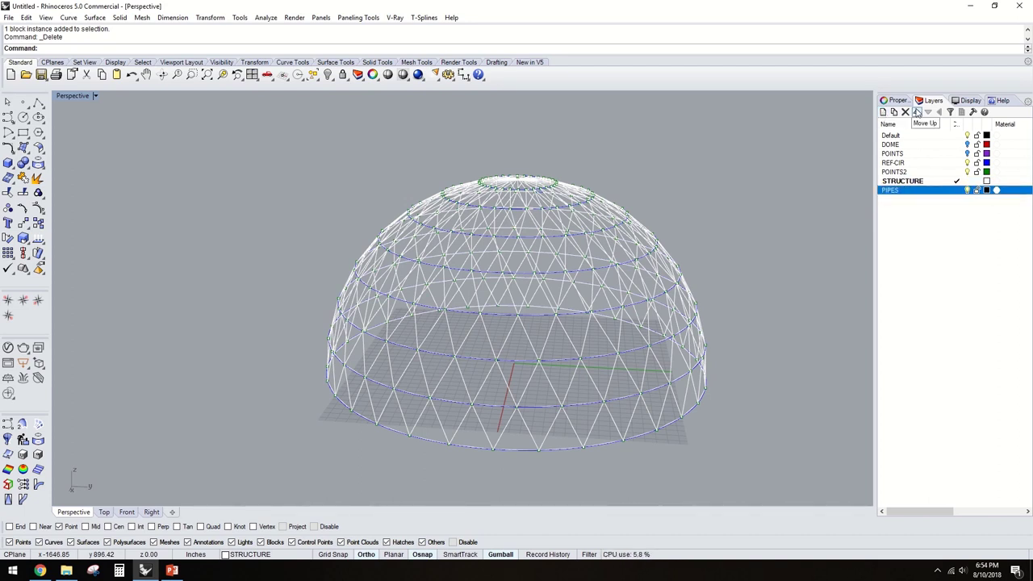
pyautogui.click(955, 190)
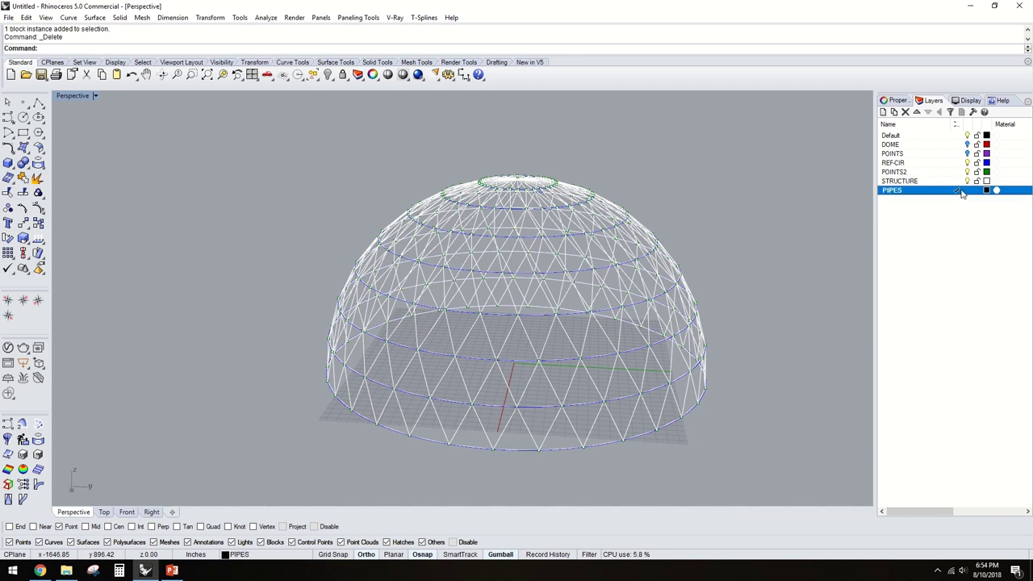
# - Open the strip block DOME-FACES_01 for in-place editing from one of its instances on the dome
pyautogui.click(557, 448)
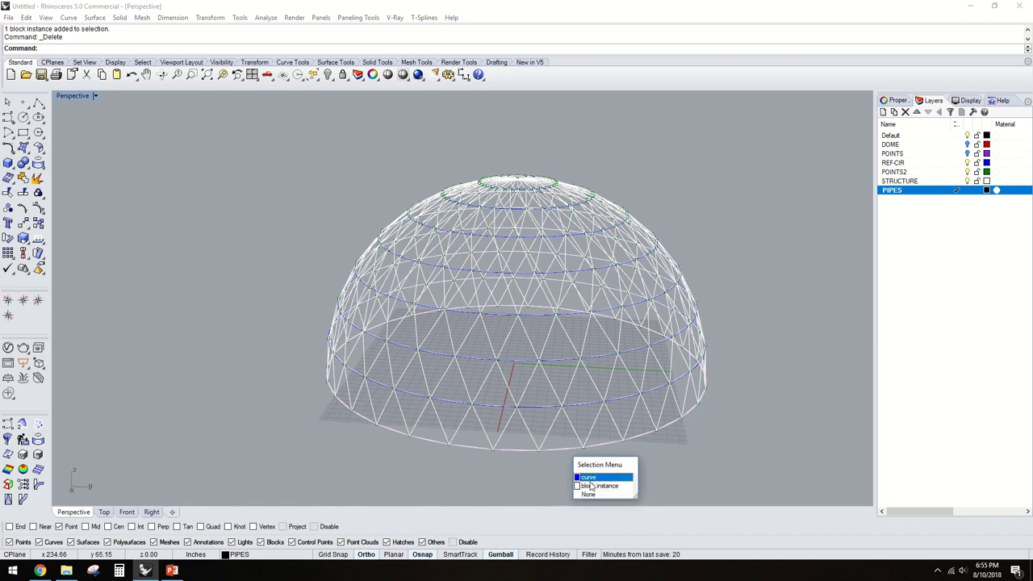
pyautogui.click(584, 477)
pyautogui.scroll(5, 569, 452)
pyautogui.doubleClick(581, 399)
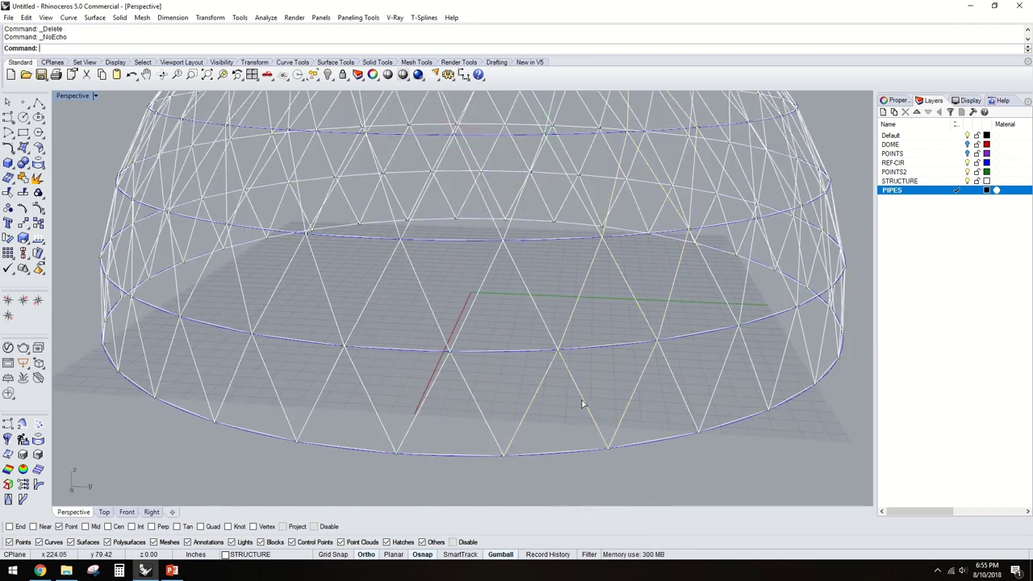
pyautogui.scroll(-5, 637, 344)
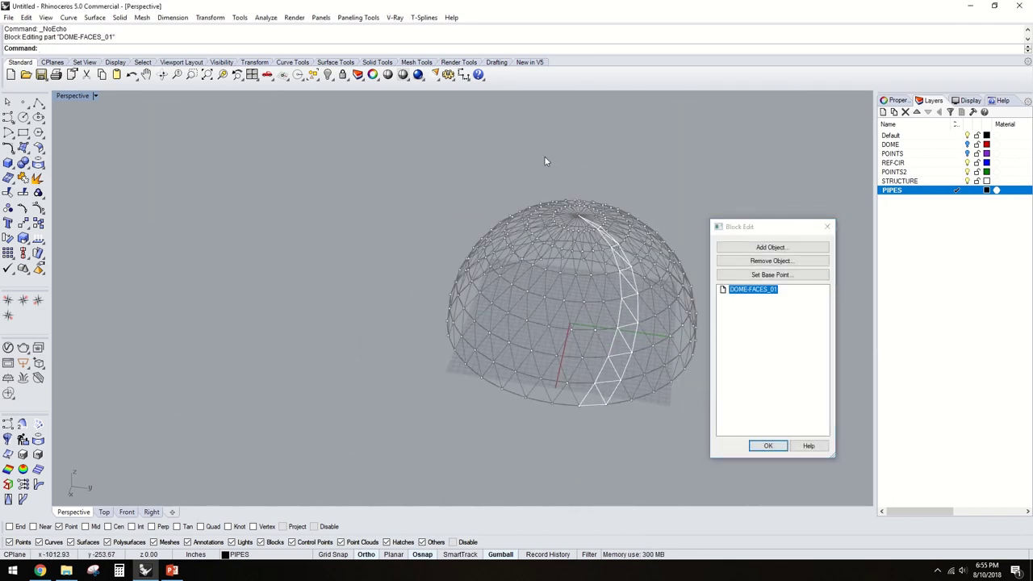
# - Explode all the triangle curves of the strip and delete the duplicate segments
pyautogui.moveTo(528, 113); pyautogui.dragTo(664, 435)
pyautogui.scroll(2, 660, 353)
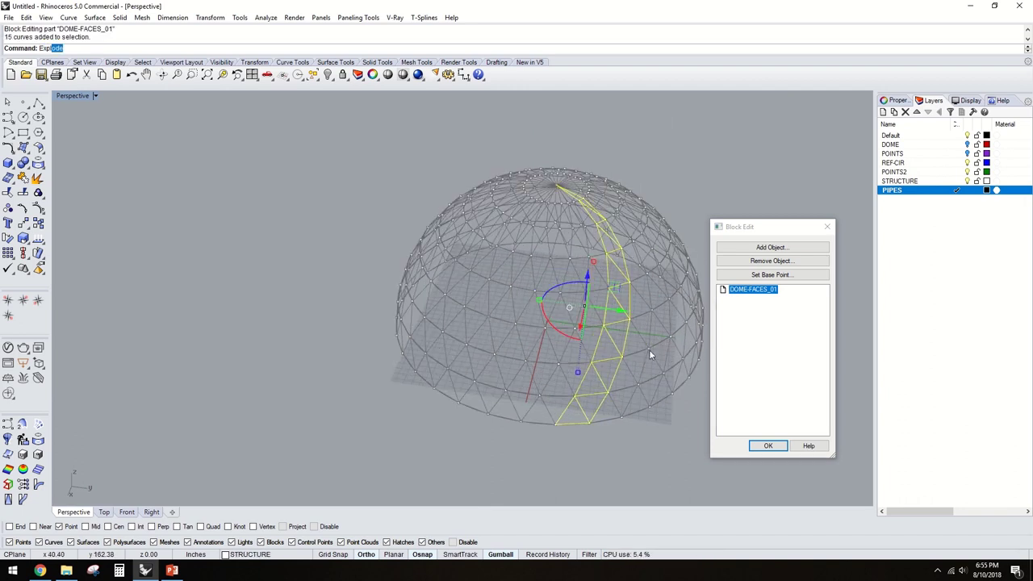
pyautogui.press('Return')
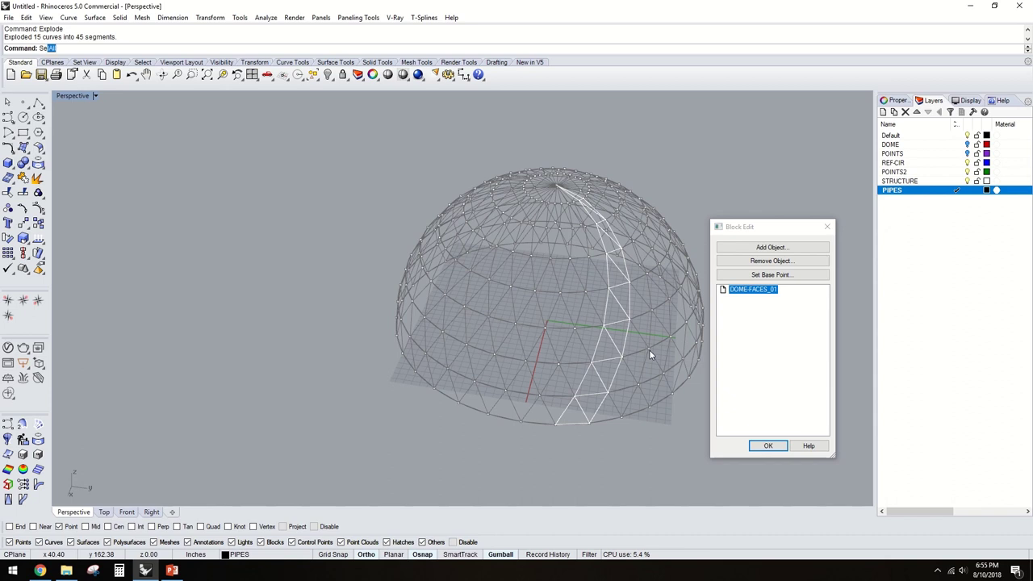
pyautogui.write('SelDup')
pyautogui.press('Return')
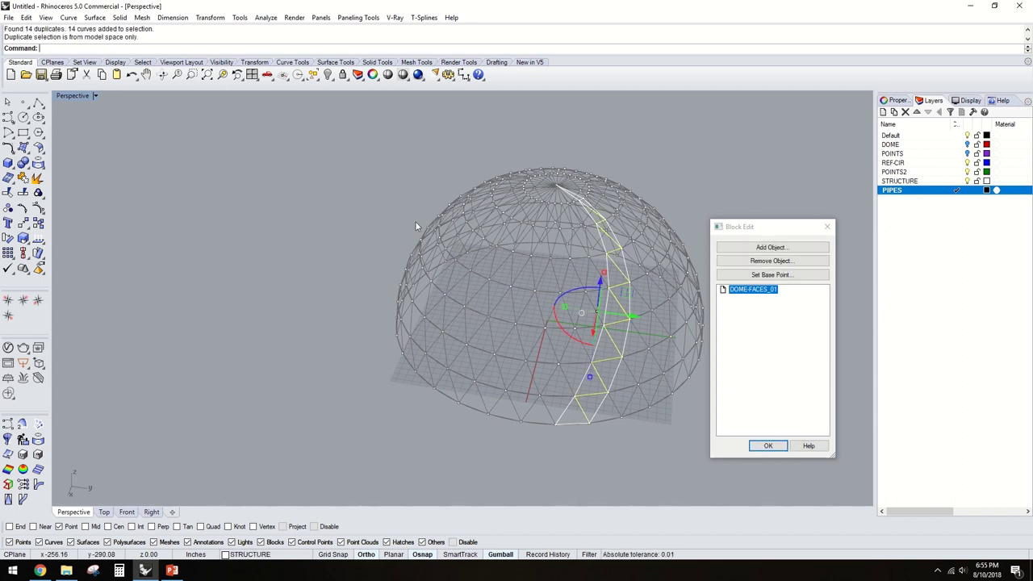
pyautogui.press('Delete')
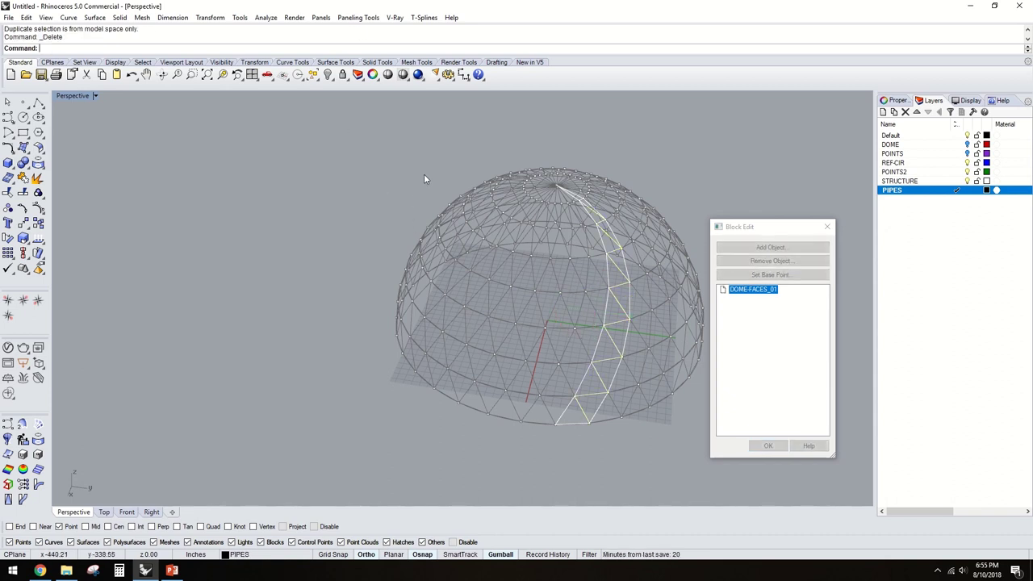
pyautogui.moveTo(575, 353); pyautogui.dragTo(652, 467)
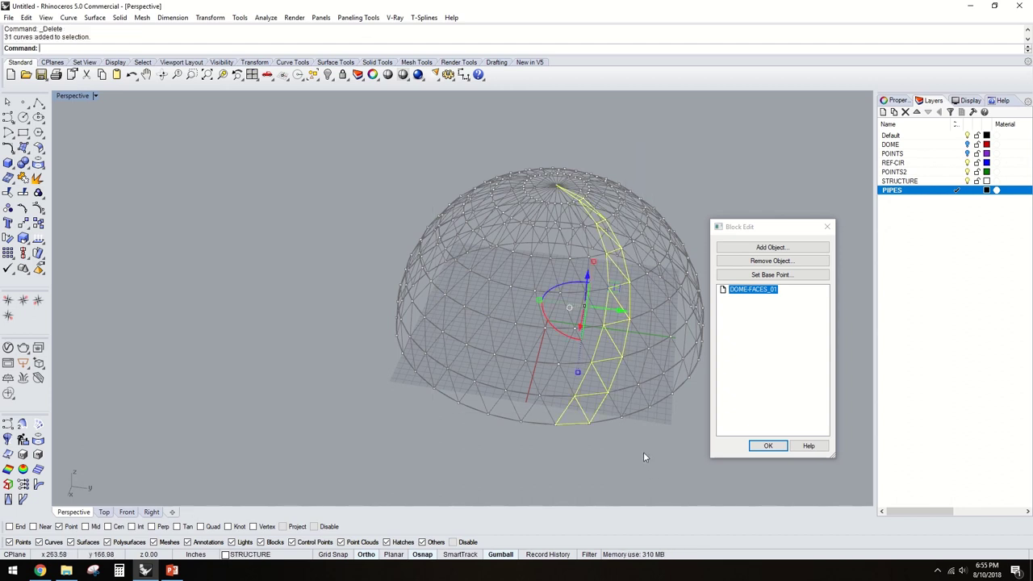
pyautogui.press('Escape')
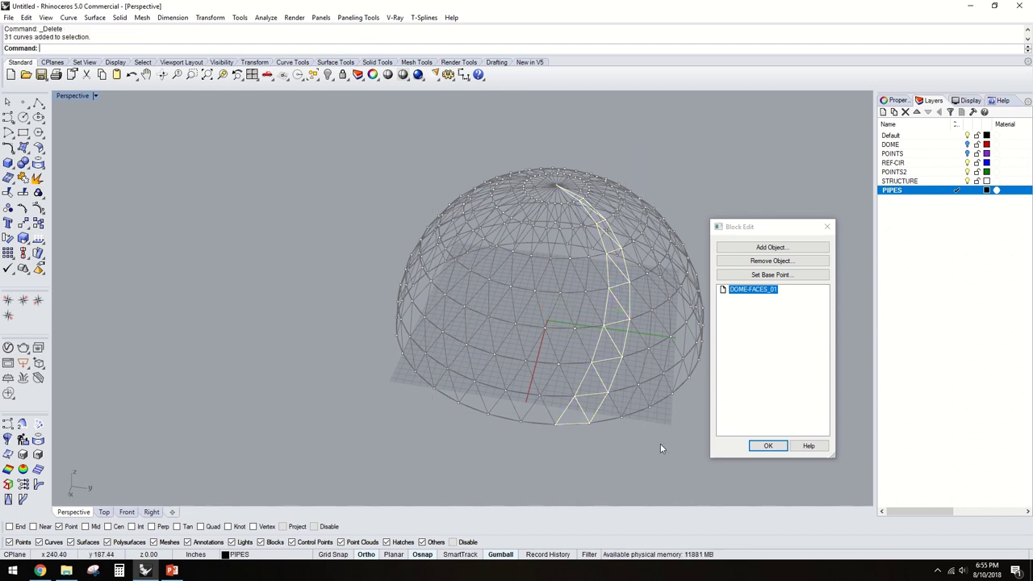
# - Undo the duplicate deletion and the explode so the strip's triangles are closed curves again
pyautogui.hotkey('ctrl', 'z')
pyautogui.scroll(2, 660, 439)
pyautogui.hotkey('ctrl', 'z')
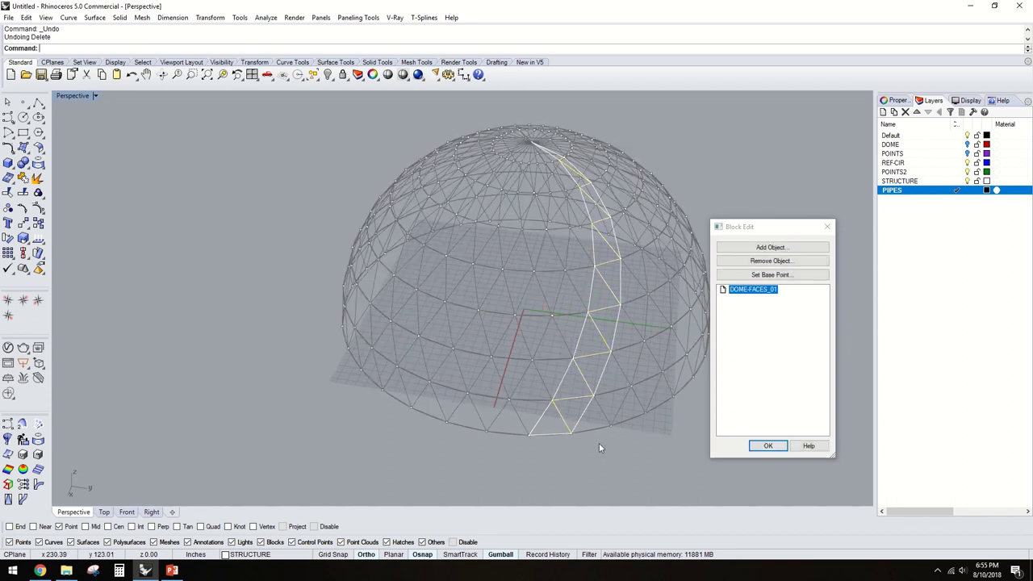
pyautogui.click(586, 409)
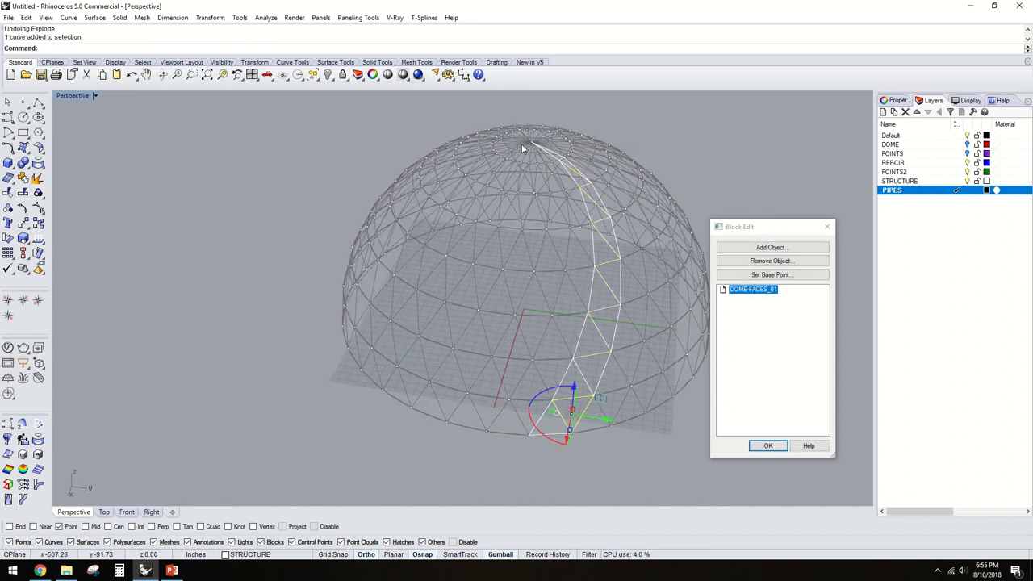
# - Select all the strip's triangle curves and create a new current layer named PLANES
pyautogui.moveTo(475, 115); pyautogui.dragTo(650, 468)
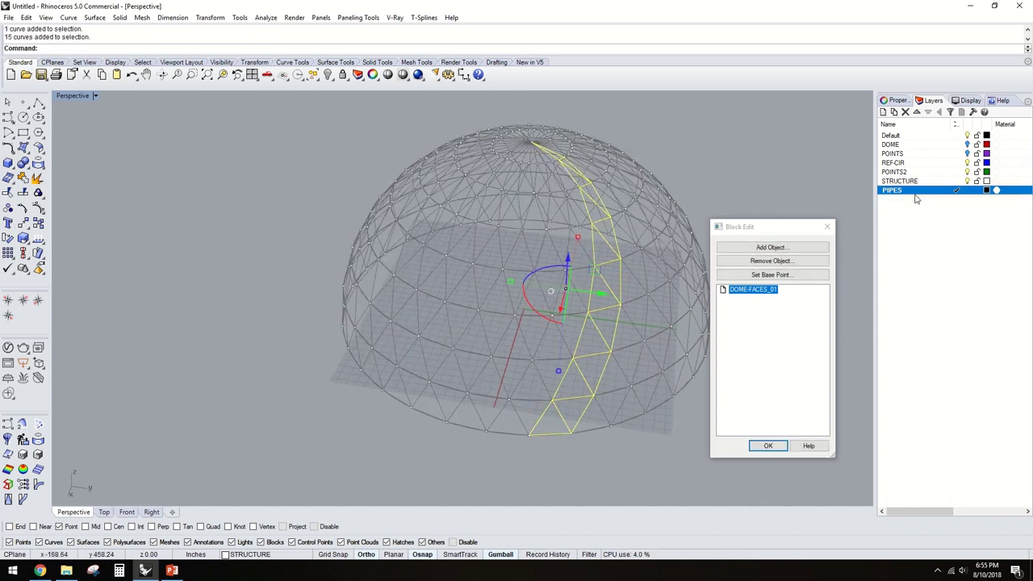
pyautogui.click(891, 124)
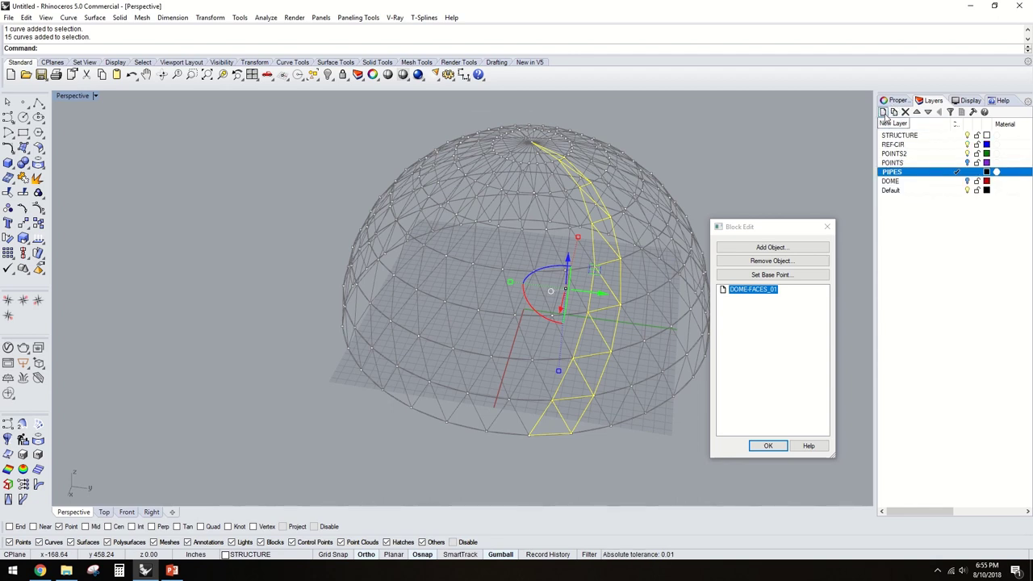
pyautogui.click(957, 192)
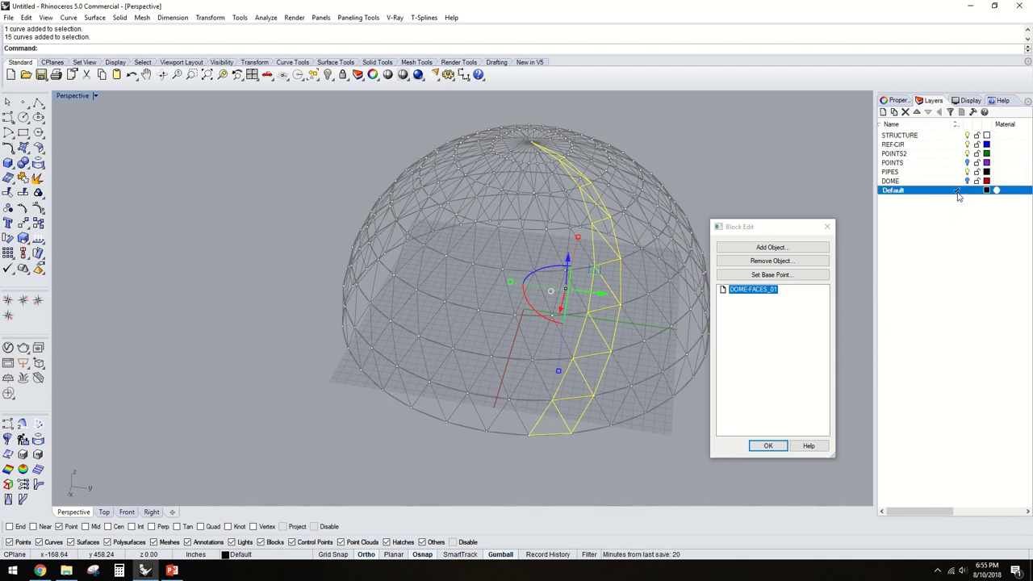
pyautogui.click(891, 123)
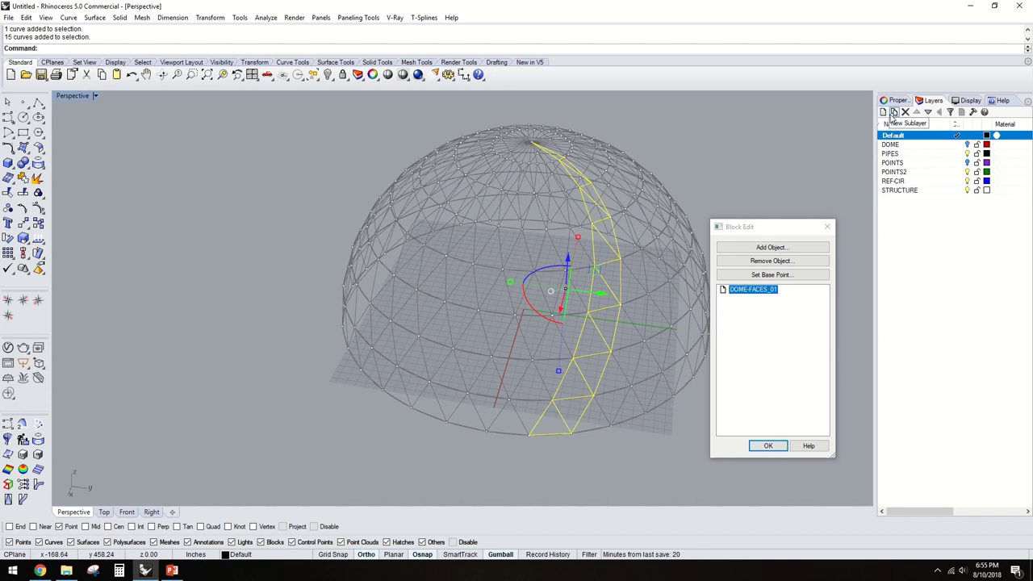
pyautogui.click(885, 113)
pyautogui.click(957, 145)
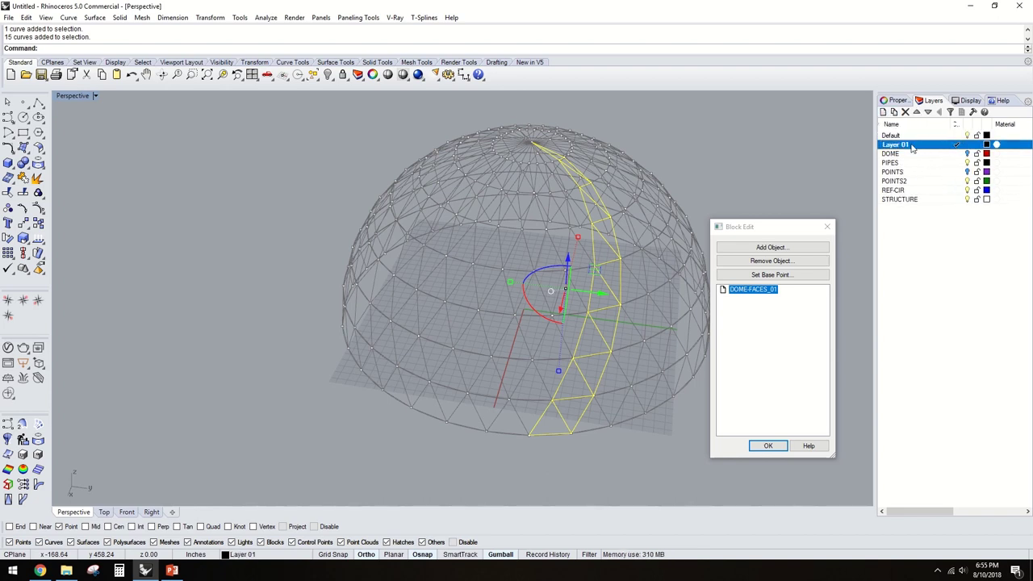
pyautogui.write('PLANES')
pyautogui.press('Return')
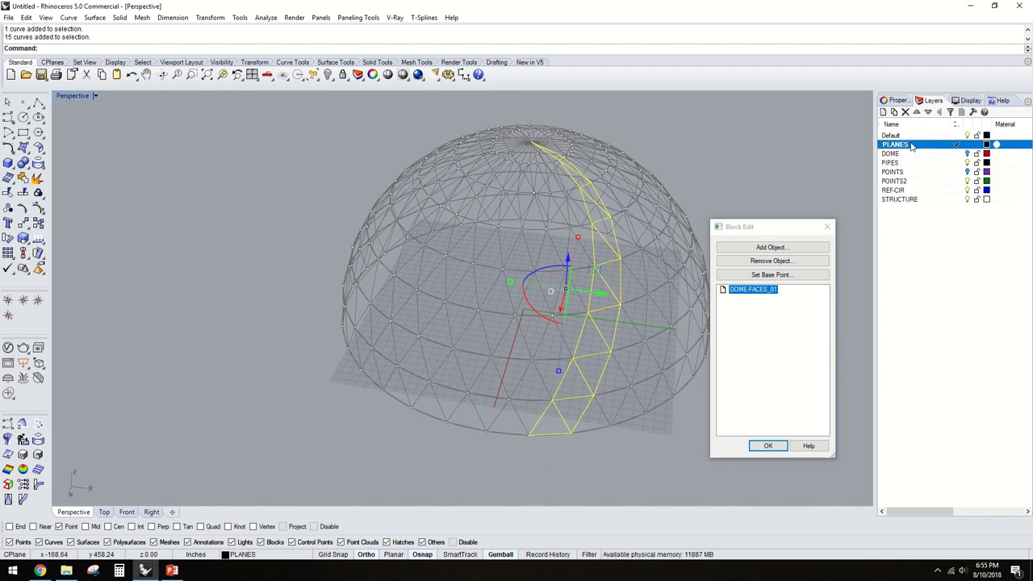
# - Set the PLANES layer's color to turquoise
pyautogui.click(987, 144)
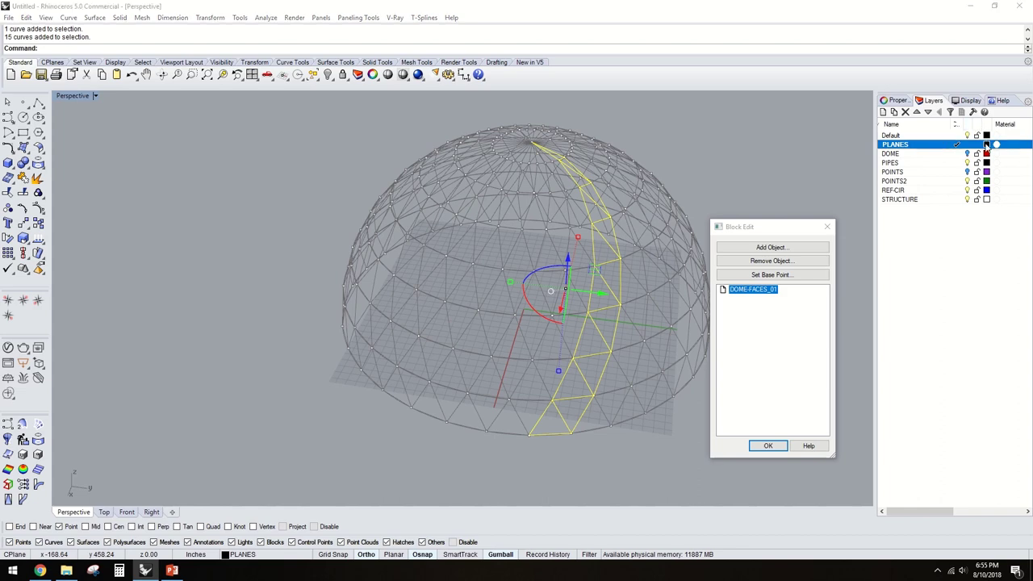
pyautogui.click(433, 329)
pyautogui.click(429, 321)
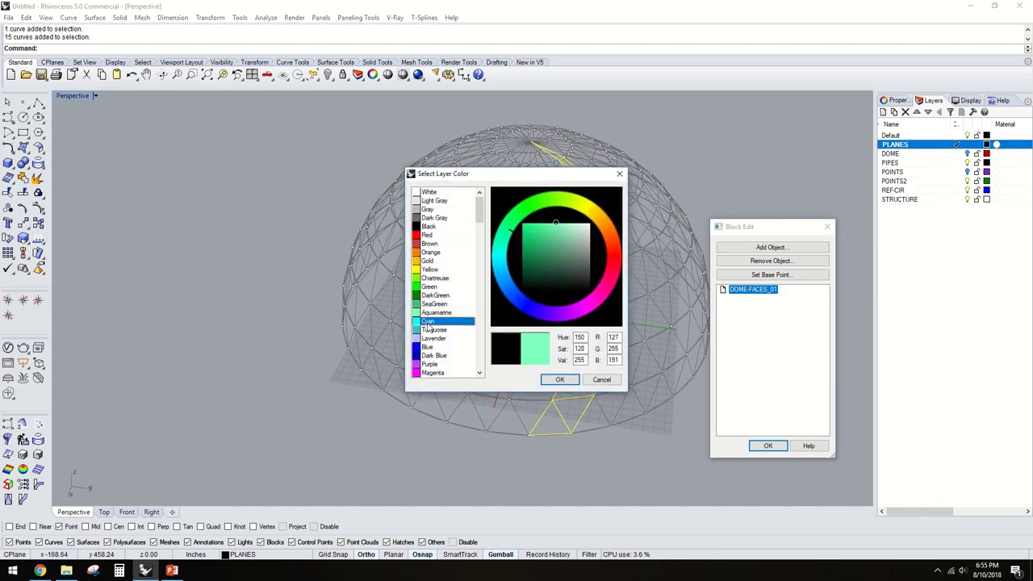
pyautogui.click(557, 380)
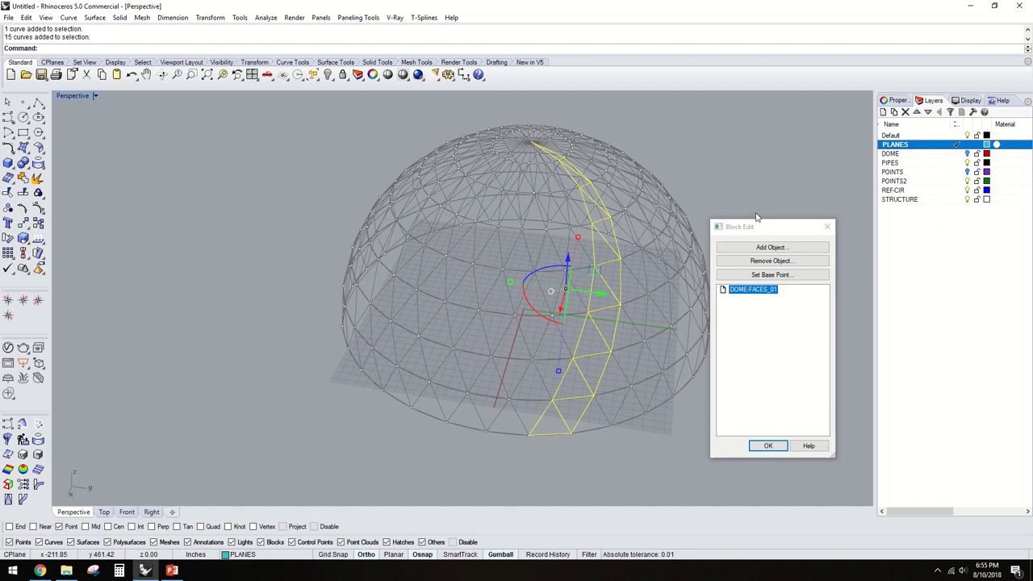
# - Fill the selected triangles of the strip with planar surfaces on the PLANES layer using PlanarSrf
pyautogui.moveTo(680, 280); pyautogui.dragTo(649, 285, button='right')
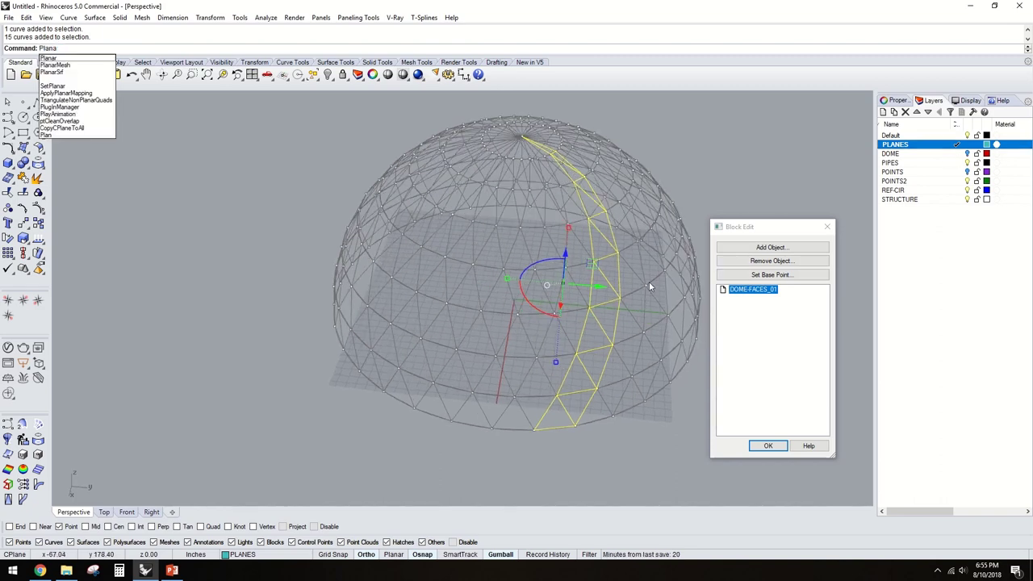
pyautogui.write('rSrf')
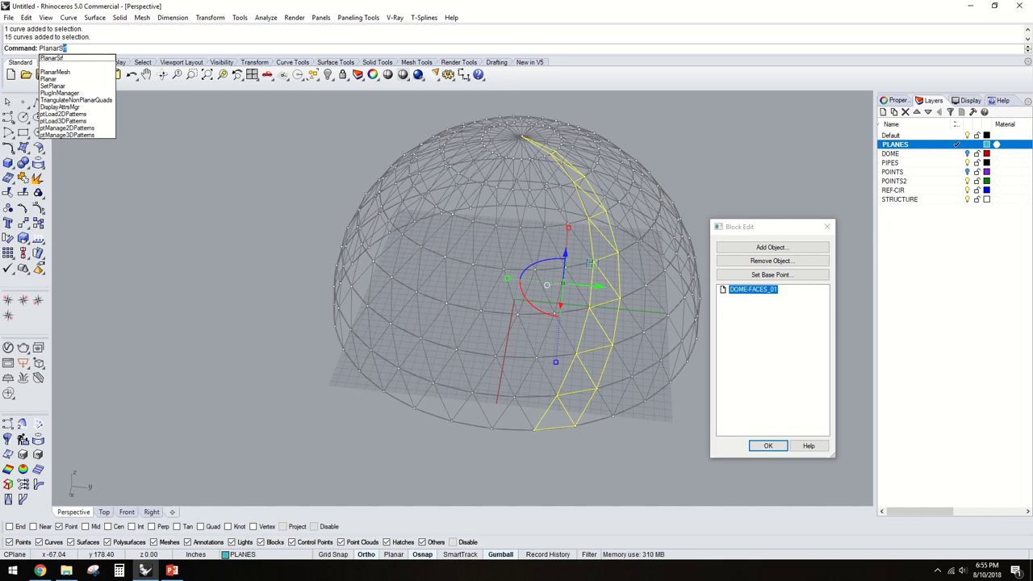
pyautogui.press('Return')
pyautogui.moveTo(641, 282); pyautogui.dragTo(615, 343, button='right')
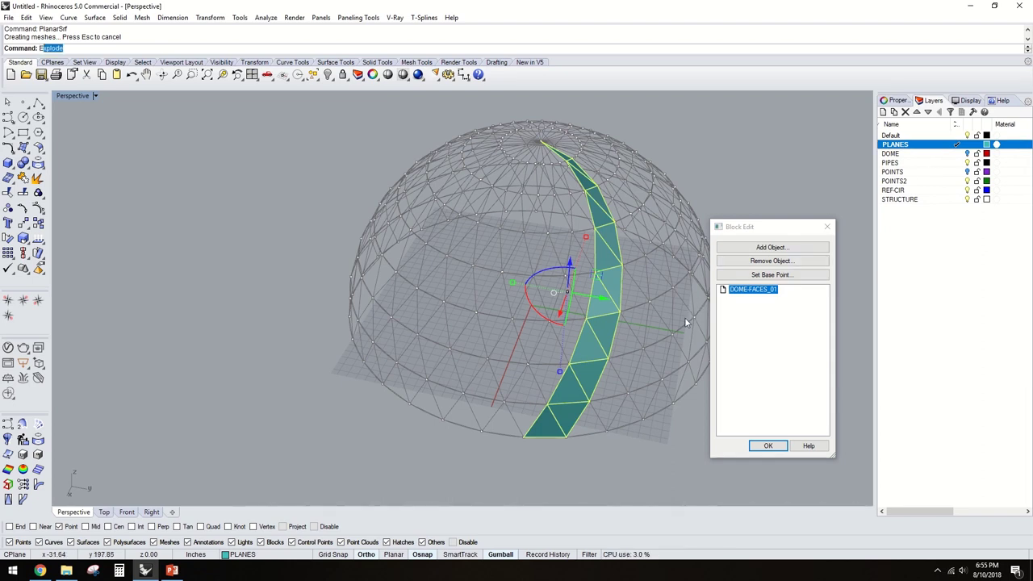
# - Explode the strip's triangle curves into segments and delete the duplicate lines along the shared edges
pyautogui.press('Return')
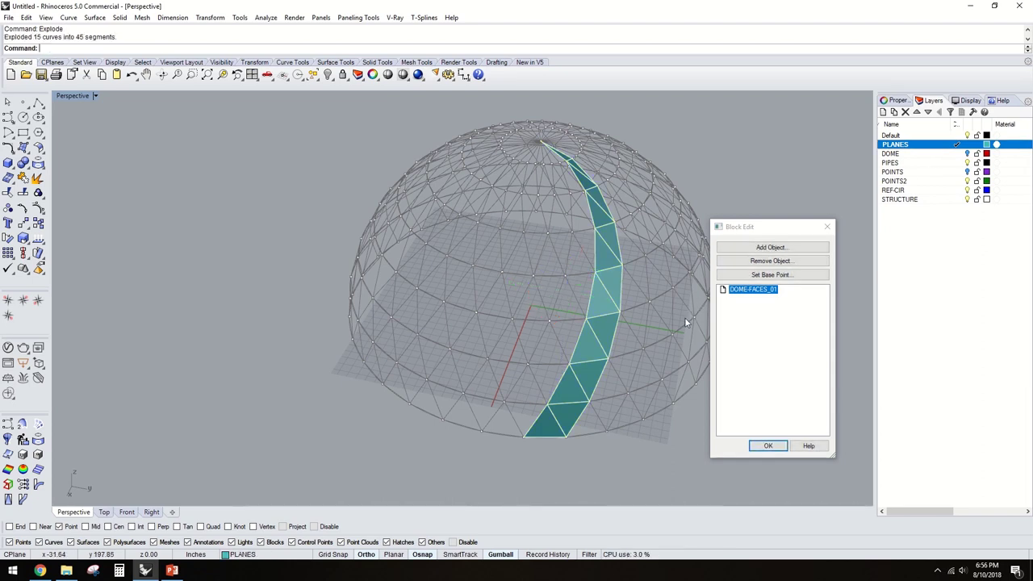
pyautogui.write('SelDup')
pyautogui.press('Return')
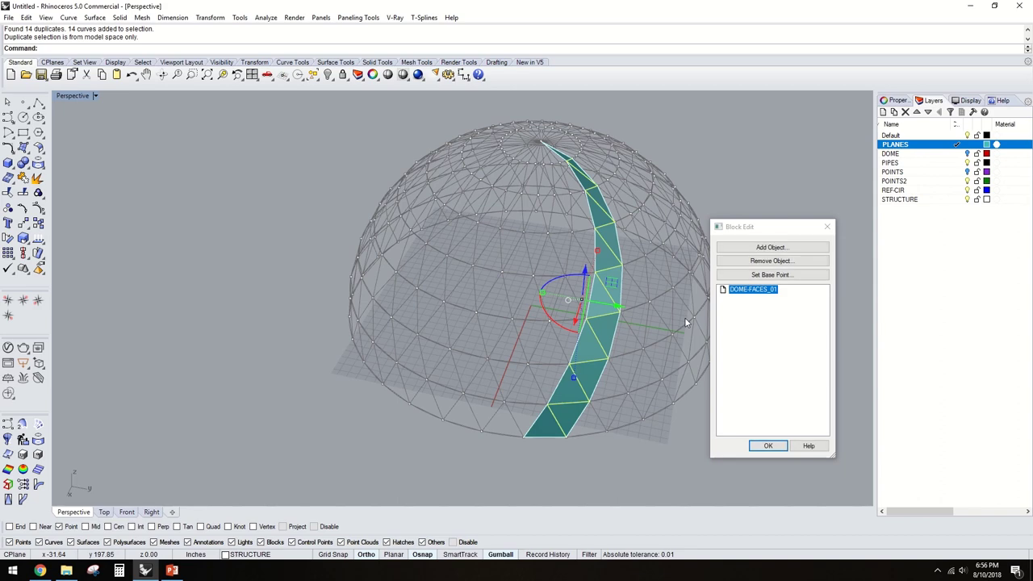
pyautogui.press('Delete')
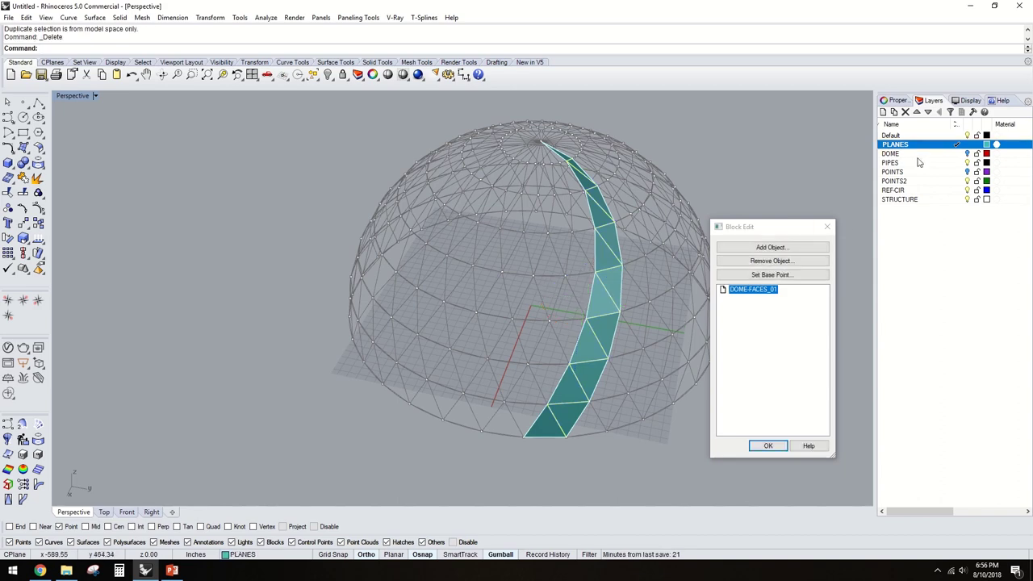
# - Select all objects on the STRUCTURE layer and make PIPES the current layer
pyautogui.rightClick(926, 201)
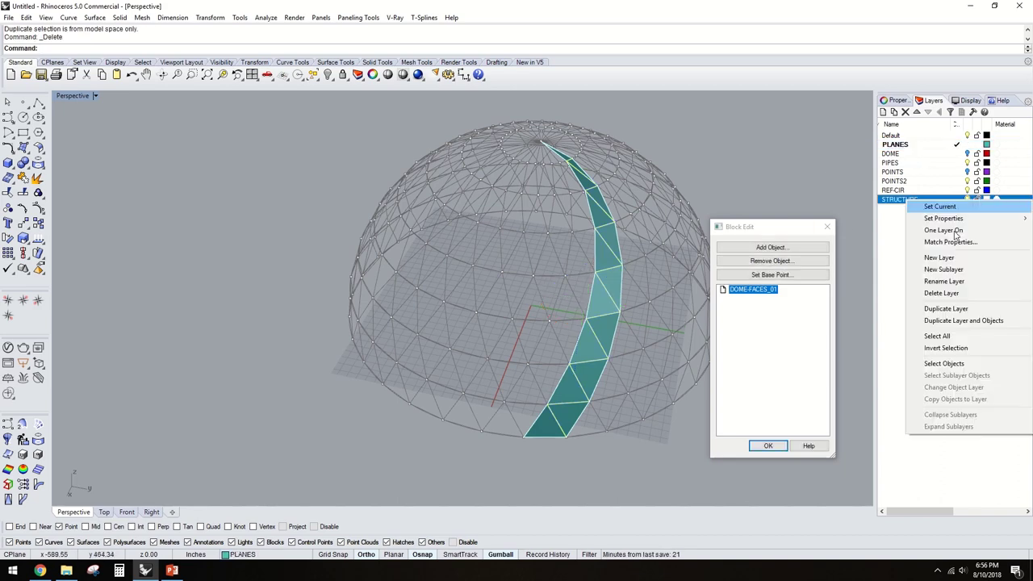
pyautogui.click(936, 365)
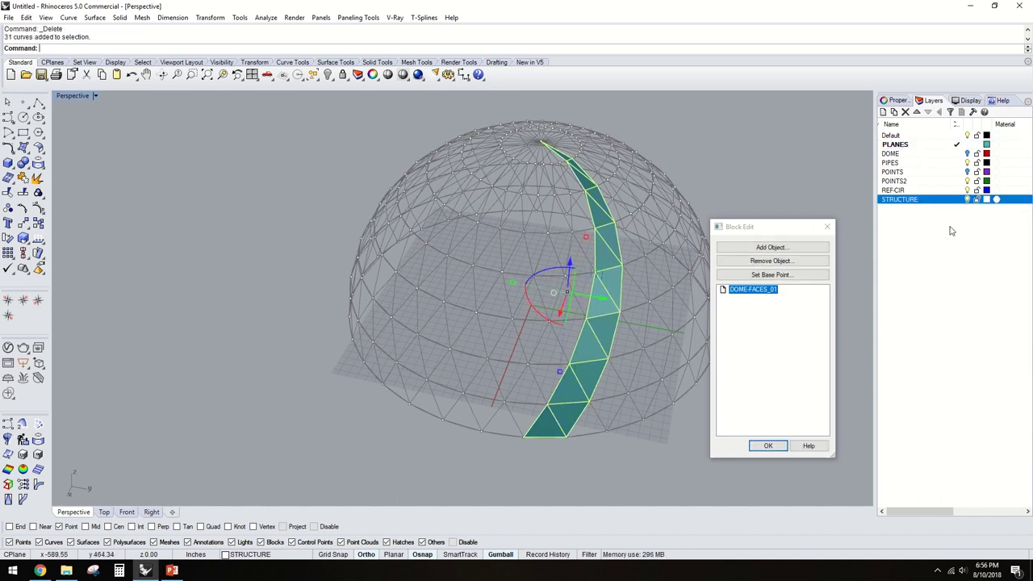
pyautogui.click(957, 163)
pyautogui.moveTo(565, 226)
pyautogui.mouseDown(button='right')
pyautogui.moveTo(581, 230)
pyautogui.moveTo(575, 239)
pyautogui.mouseUp(button='right')
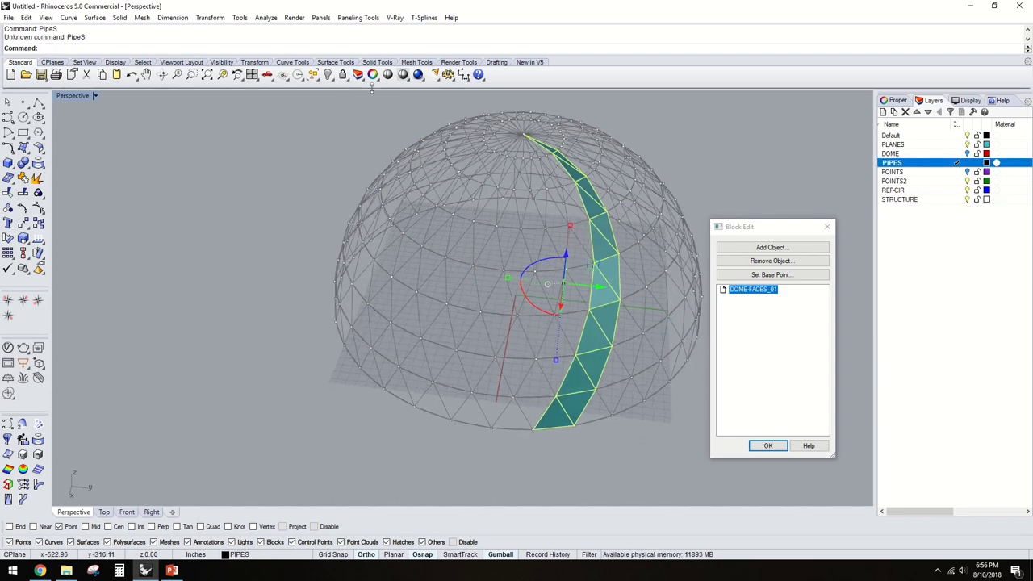
# - Create pipes along the selected strip segments with a radius of 1.00 inch and round caps
pyautogui.write('S')
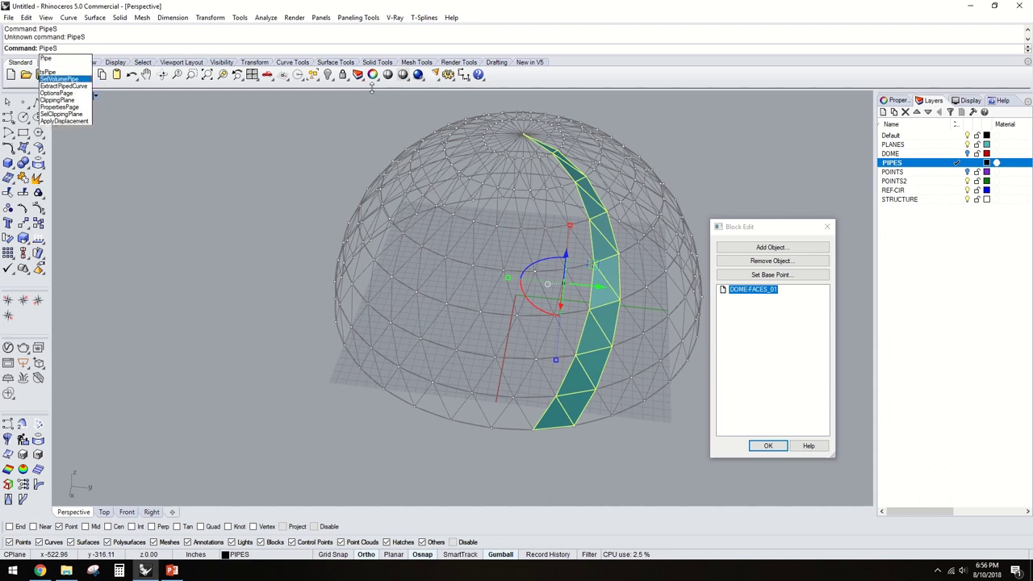
pyautogui.press('BackSpace')
pyautogui.press('Return')
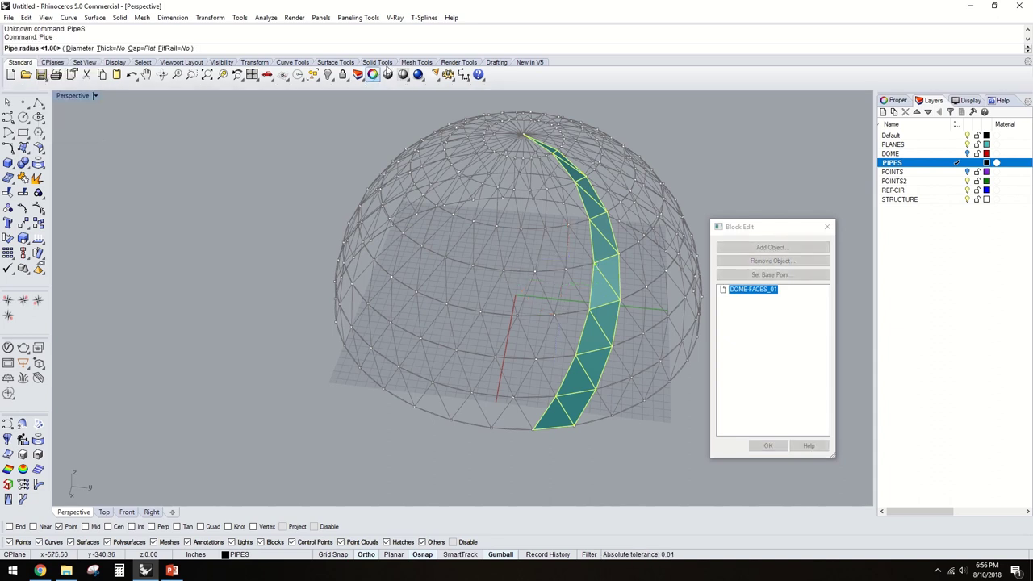
pyautogui.click(137, 49)
pyautogui.click(86, 48)
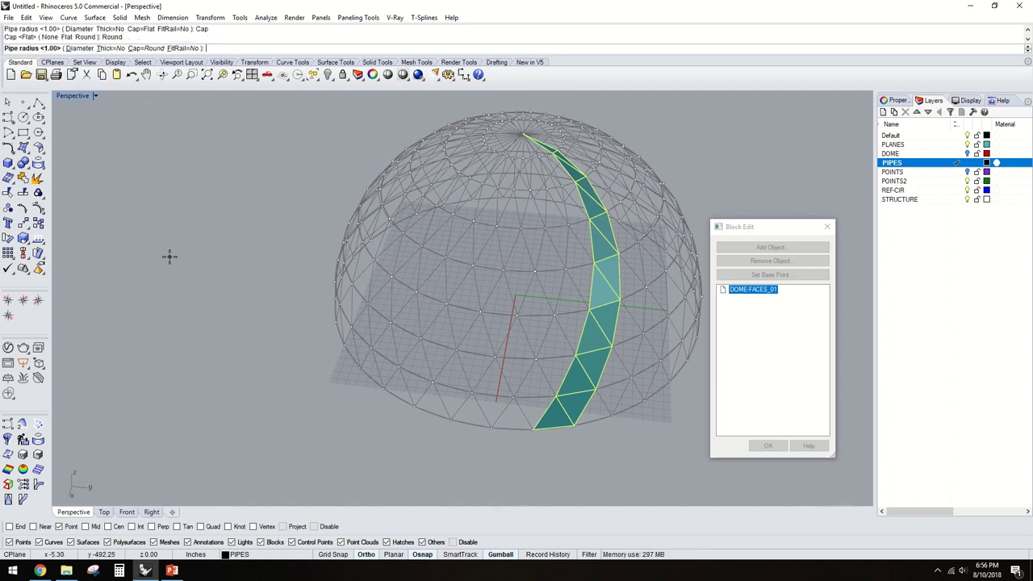
pyautogui.press('Return')
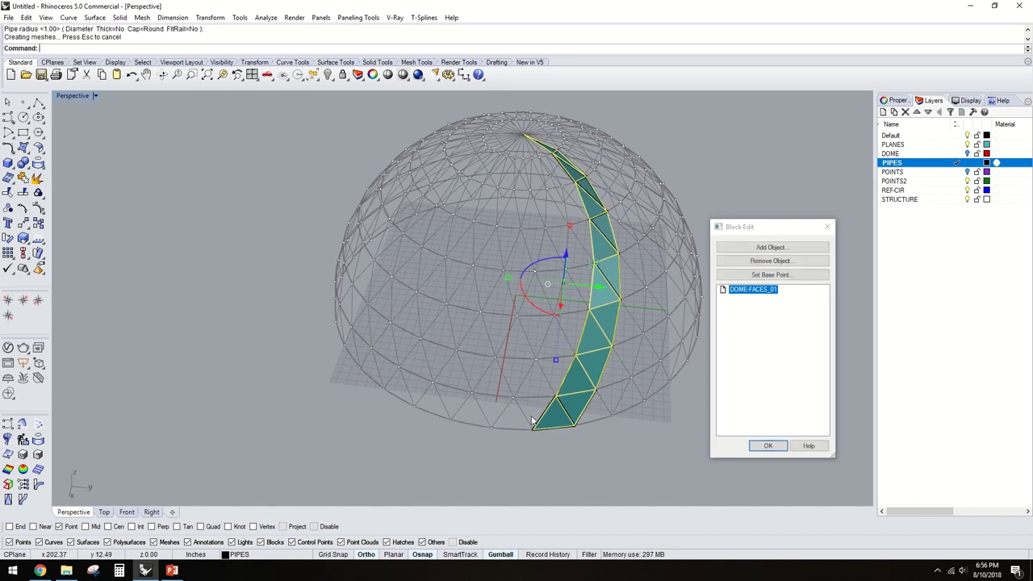
pyautogui.scroll(5, 566, 390)
pyautogui.scroll(2, 567, 390)
pyautogui.scroll(-10, 552, 368)
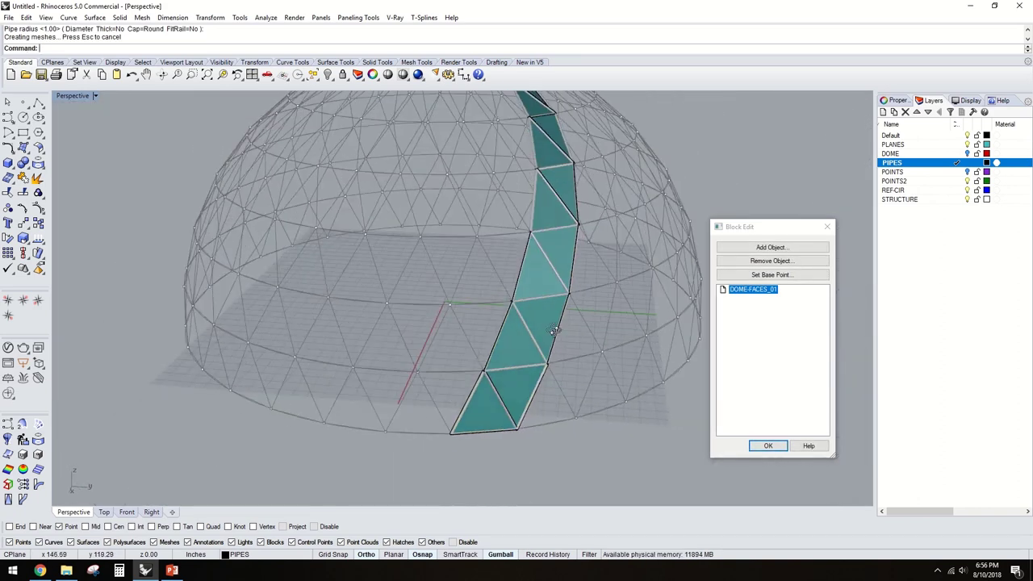
pyautogui.moveTo(537, 343); pyautogui.dragTo(560, 327, button='right')
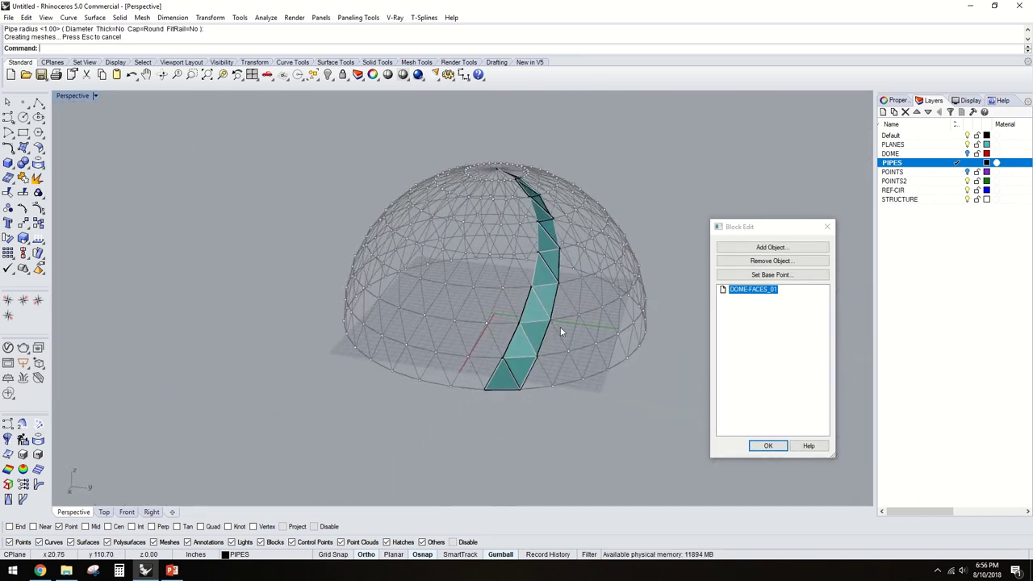
# - Accept the added panels and pipes in the DOME-FACES_01 block and close its block editing
pyautogui.click(779, 449)
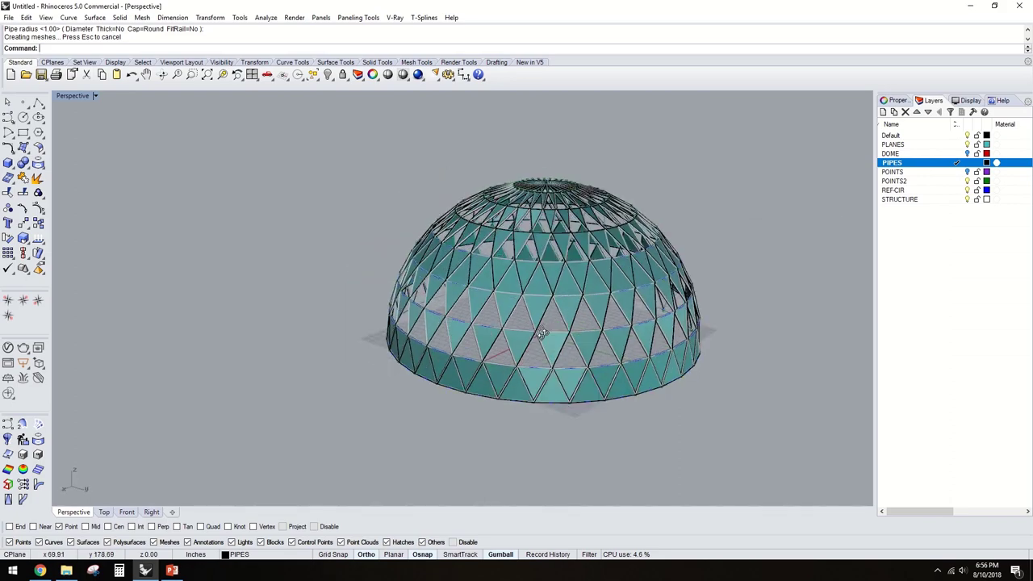
pyautogui.scroll(6, 561, 410)
pyautogui.doubleClick(576, 411)
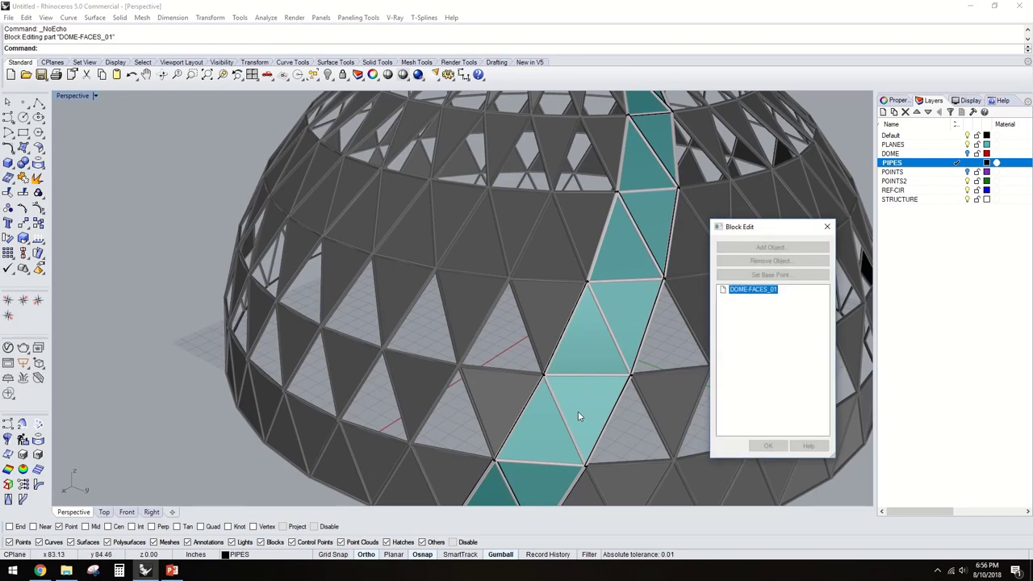
pyautogui.click(767, 446)
pyautogui.scroll(-10, 590, 353)
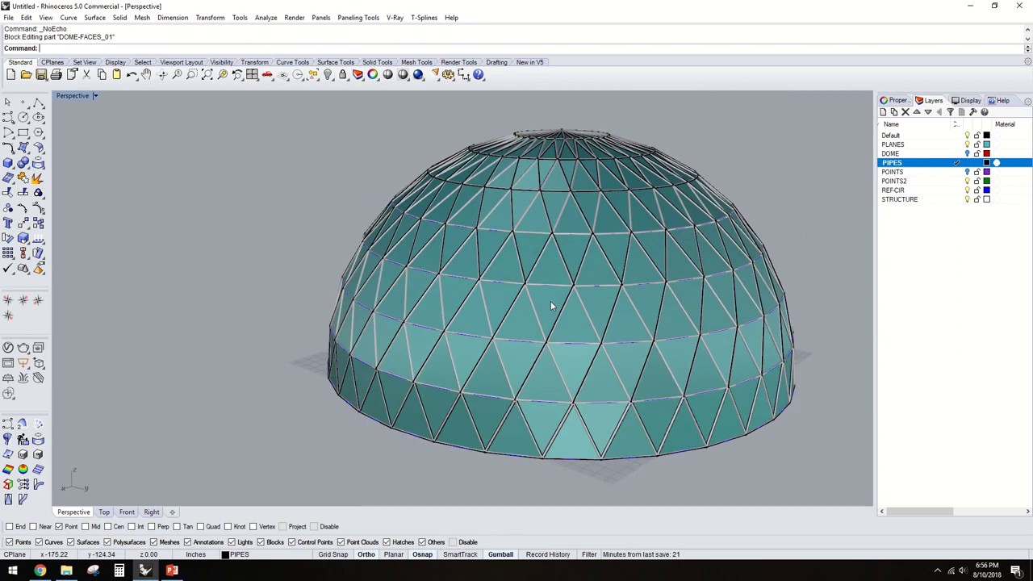
# - Examine the complete dome from several angles, checking the panels and pipes across the repeated strips
pyautogui.scroll(7, 622, 363)
pyautogui.moveTo(627, 364); pyautogui.dragTo(514, 321, button='right')
pyautogui.scroll(-3, 452, 294)
pyautogui.scroll(-4, 528, 311)
pyautogui.keyDown('shift'); pyautogui.moveTo(613, 322); pyautogui.dragTo(356, 268, button='right'); pyautogui.keyUp('shift')
pyautogui.scroll(6, 460, 355)
pyautogui.scroll(-4, 551, 315)
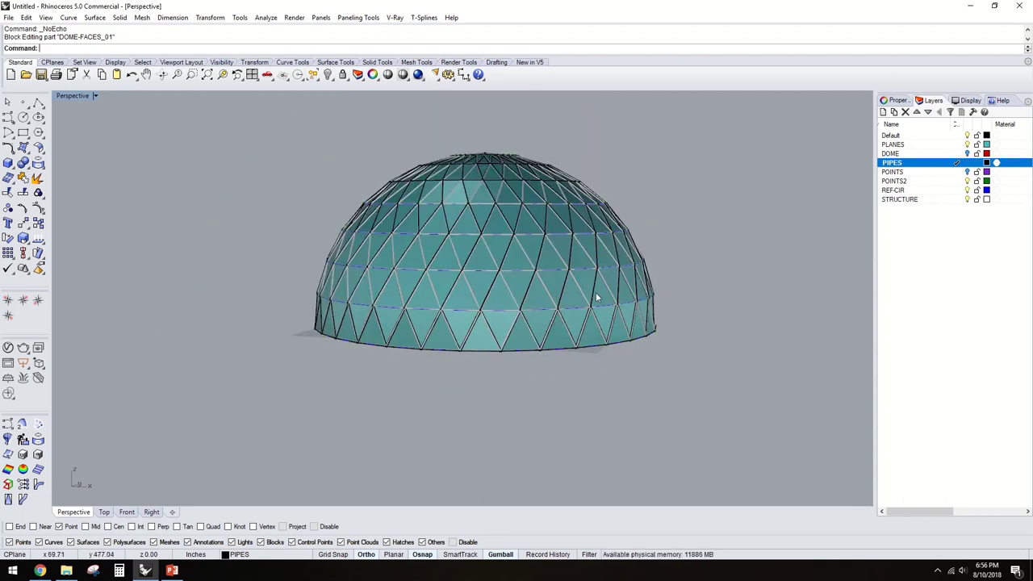
pyautogui.moveTo(596, 161); pyautogui.dragTo(542, 234, button='right')
pyautogui.scroll(2, 533, 153)
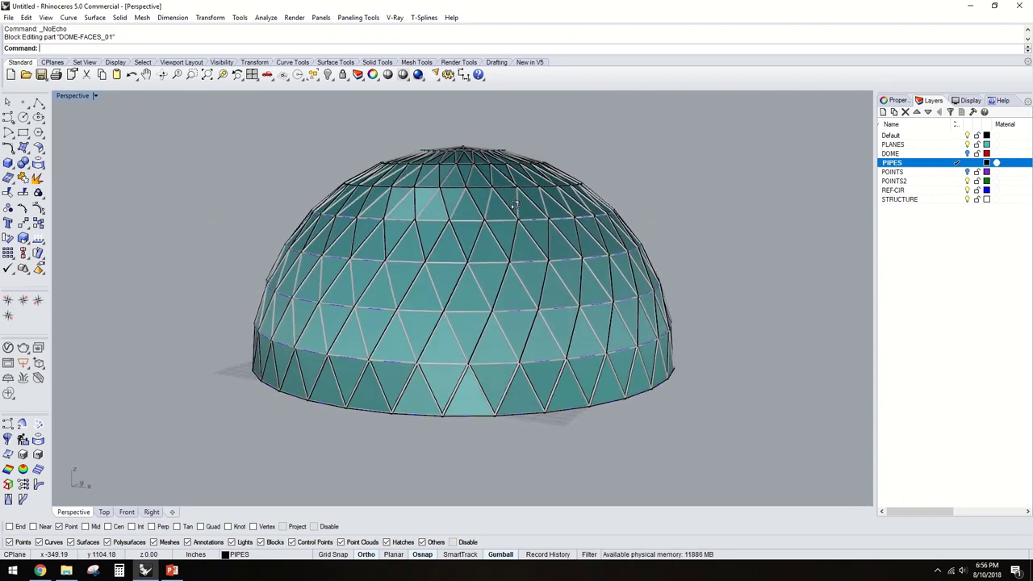
# - Run a test V-Ray render of the dome's perspective view and close the frame buffer
pyautogui.click(418, 74)
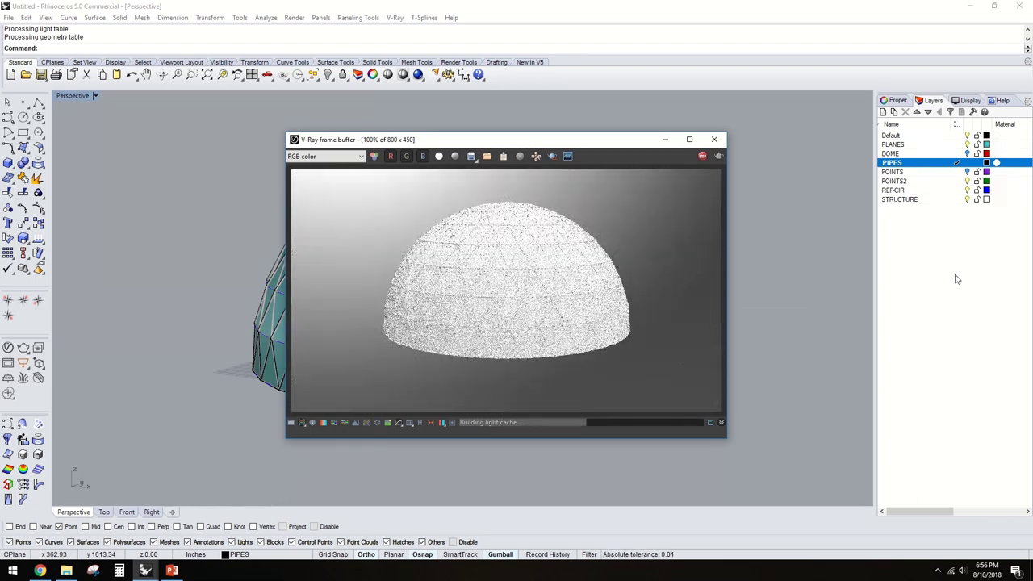
pyautogui.click(714, 140)
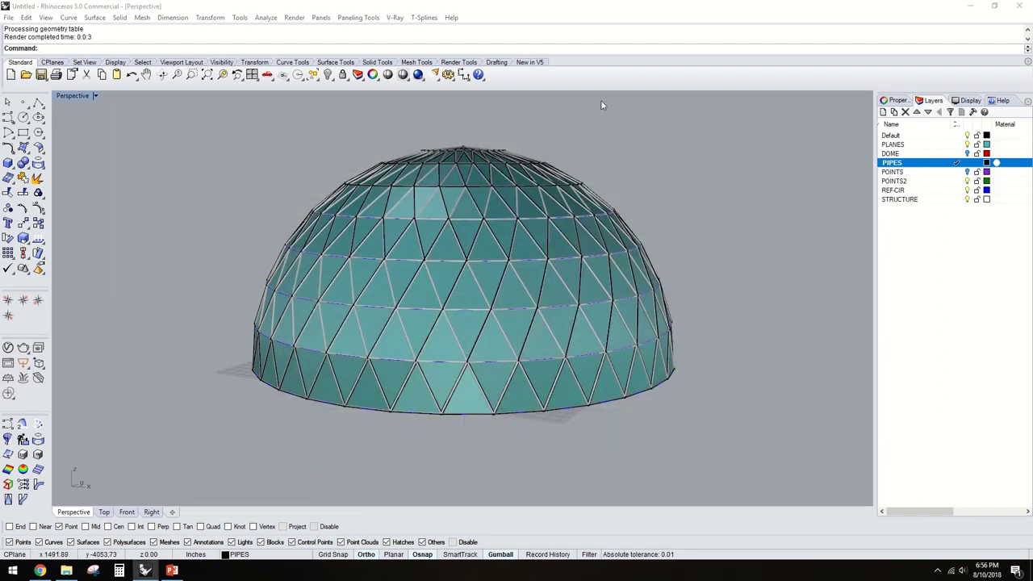
# - Hide the REF-CIR and POINTS2 layers so only the dome geometry shows
pyautogui.moveTo(583, 353); pyautogui.dragTo(409, 323, button='right')
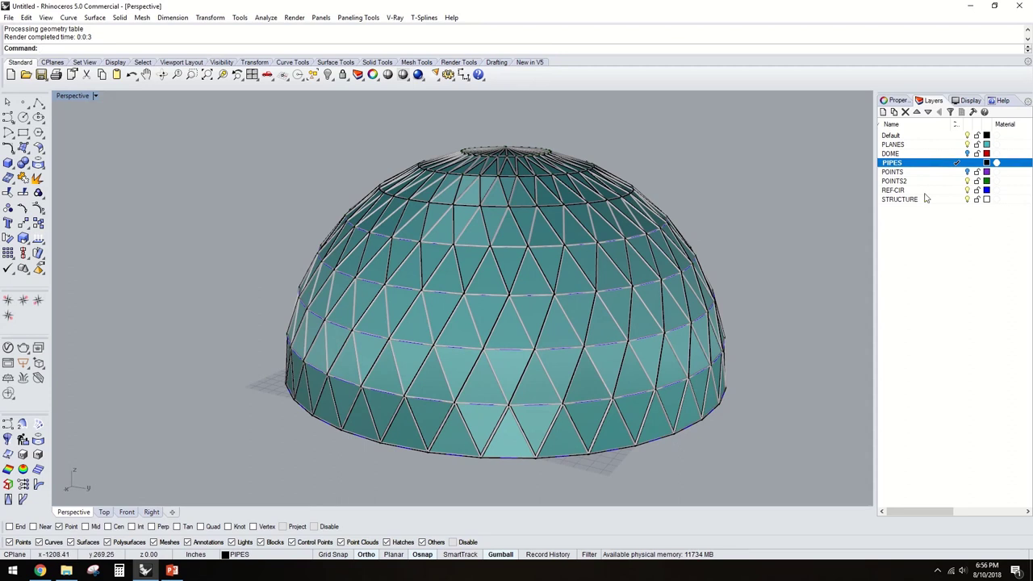
pyautogui.click(968, 190)
pyautogui.click(974, 183)
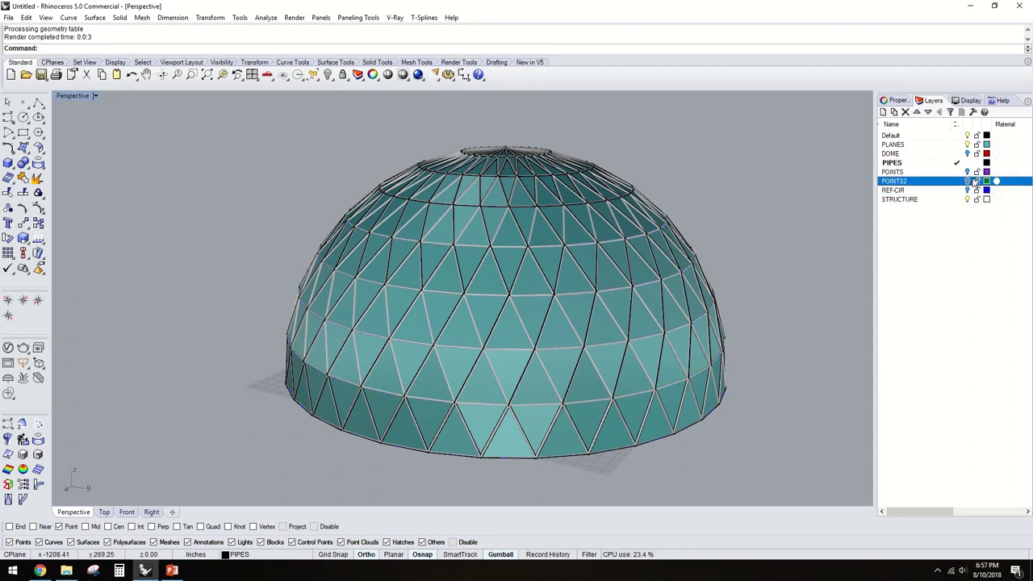
pyautogui.moveTo(797, 257); pyautogui.dragTo(374, 343, button='right')
pyautogui.scroll(-6, 358, 297)
pyautogui.scroll(5, 375, 342)
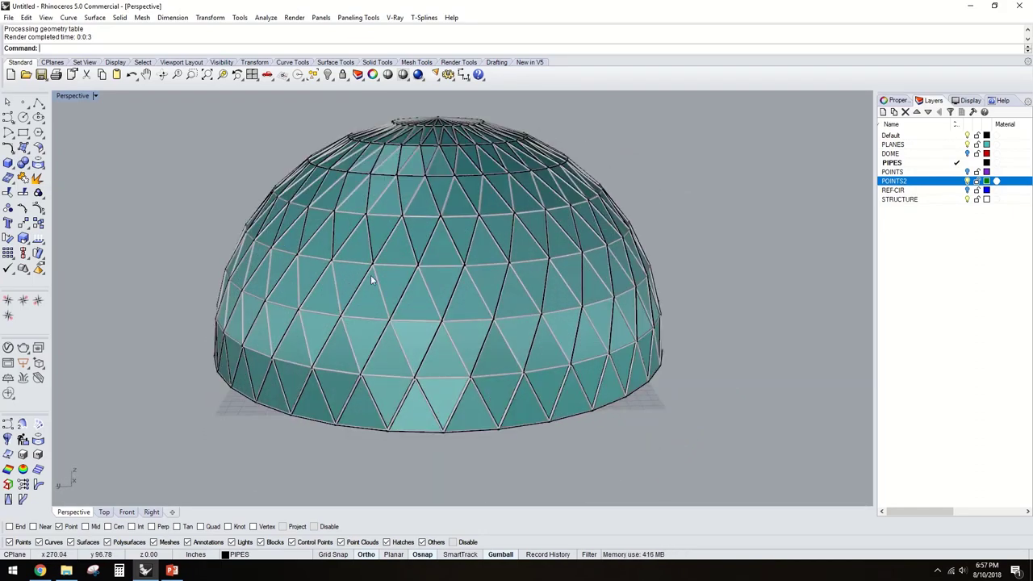
pyautogui.keyDown('shift'); pyautogui.moveTo(431, 240); pyautogui.dragTo(433, 262, button='right'); pyautogui.keyUp('shift')
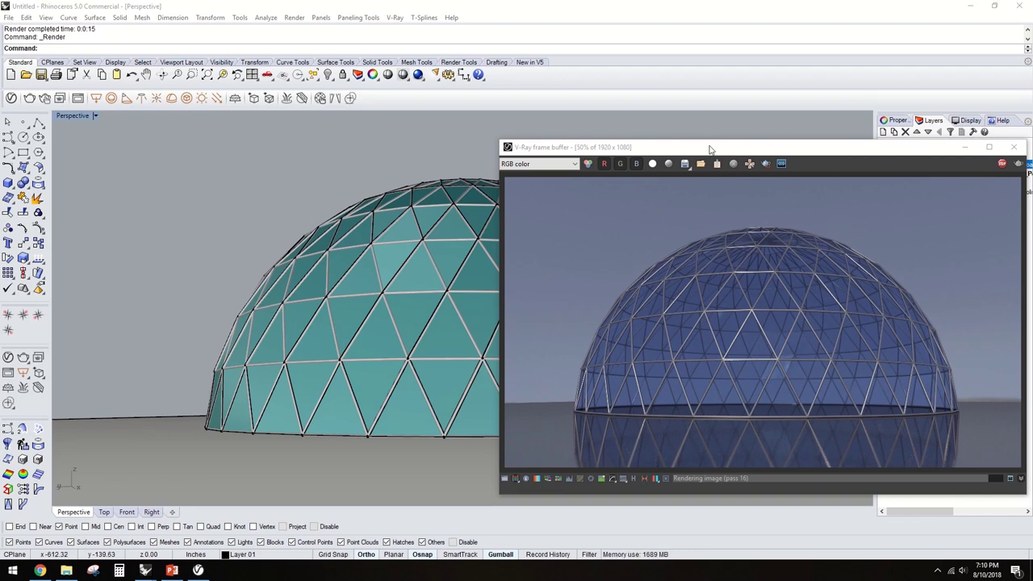
# - Move the V-Ray frame buffer window and examine the render of the dome with glass panels and silver pipes
pyautogui.moveTo(710, 150); pyautogui.dragTo(667, 198)
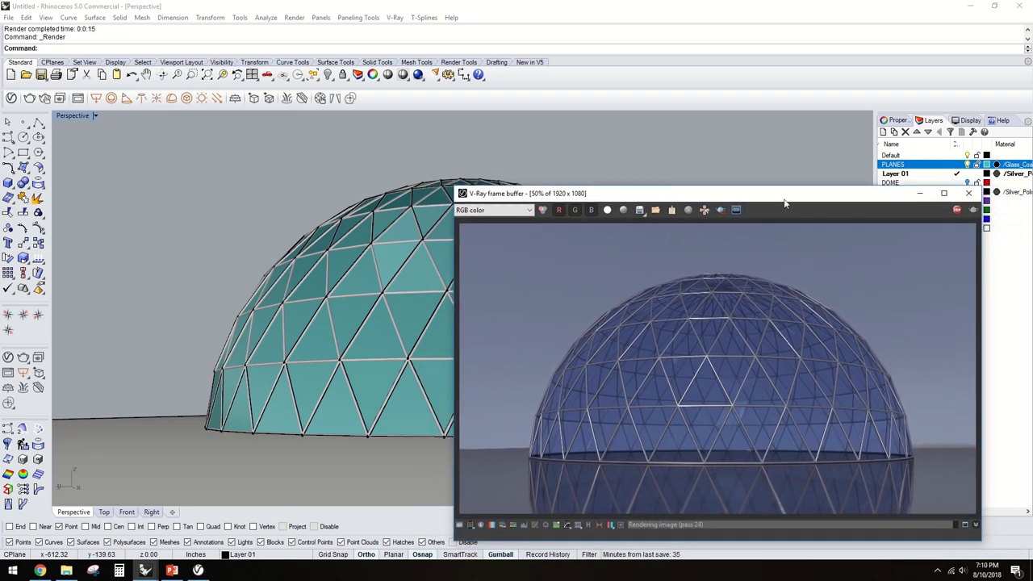
pyautogui.click(995, 207)
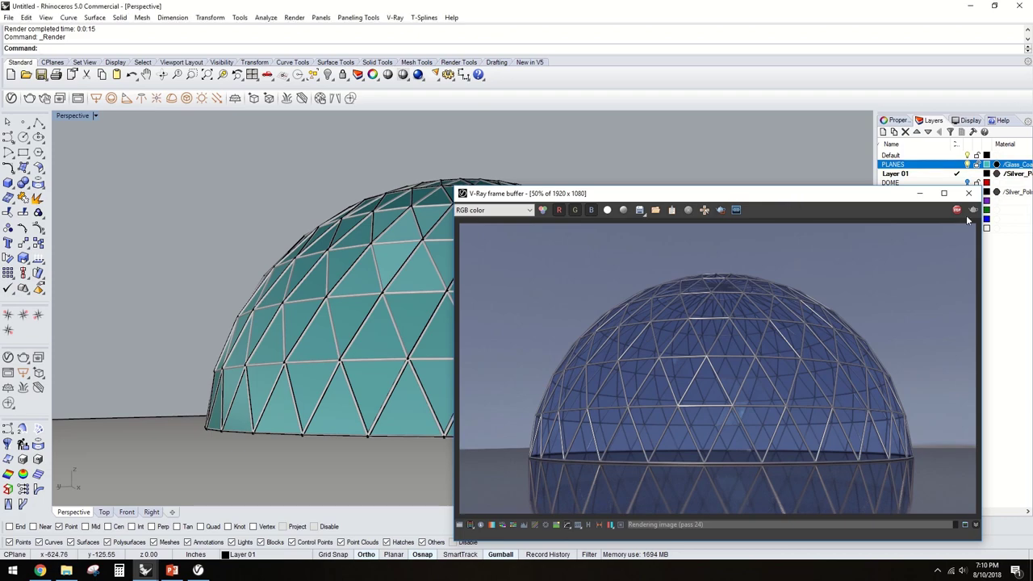